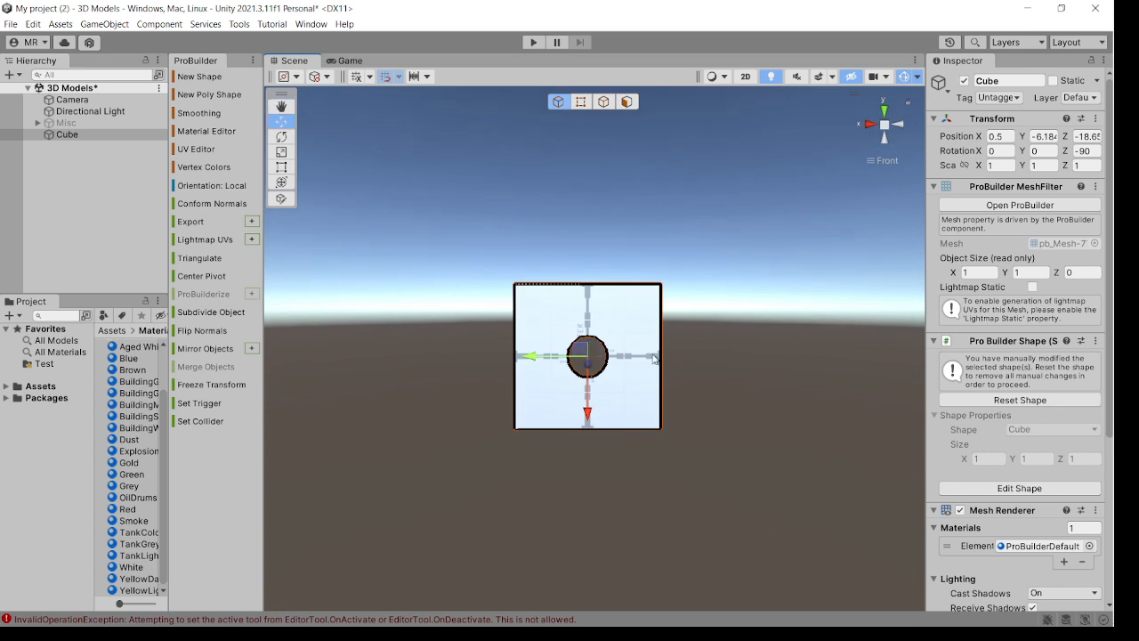
Step: Select the square cube panel with the round hole and duplicate it nine times
scroll(627, 387, "down", 2)
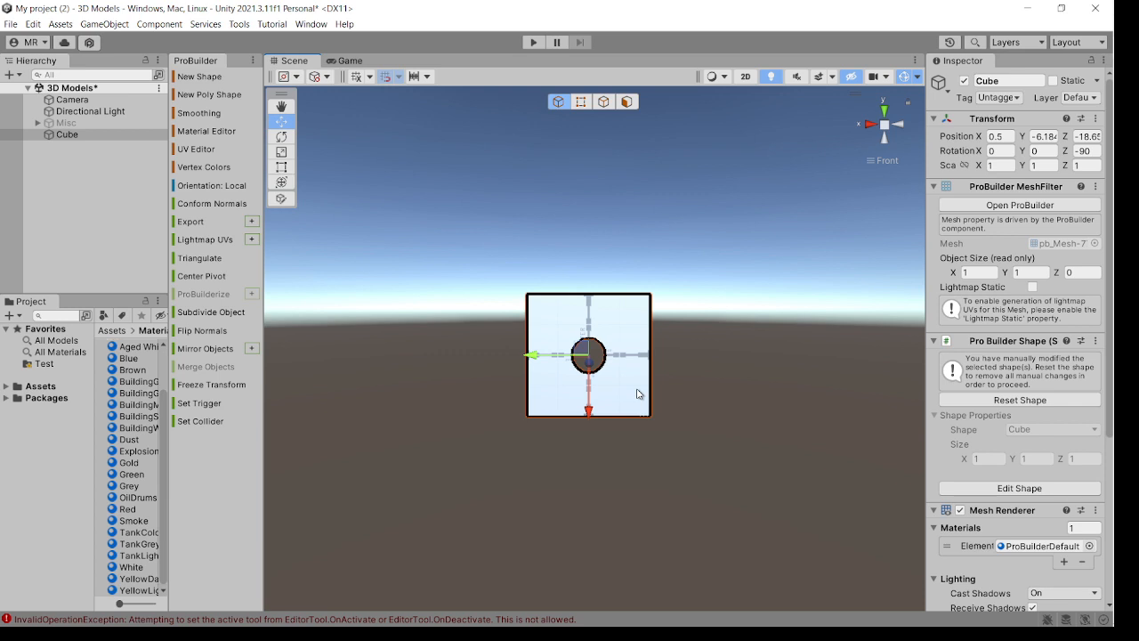
scroll(638, 392, "down", 1)
middle_click_drag(674, 396, 646, 426)
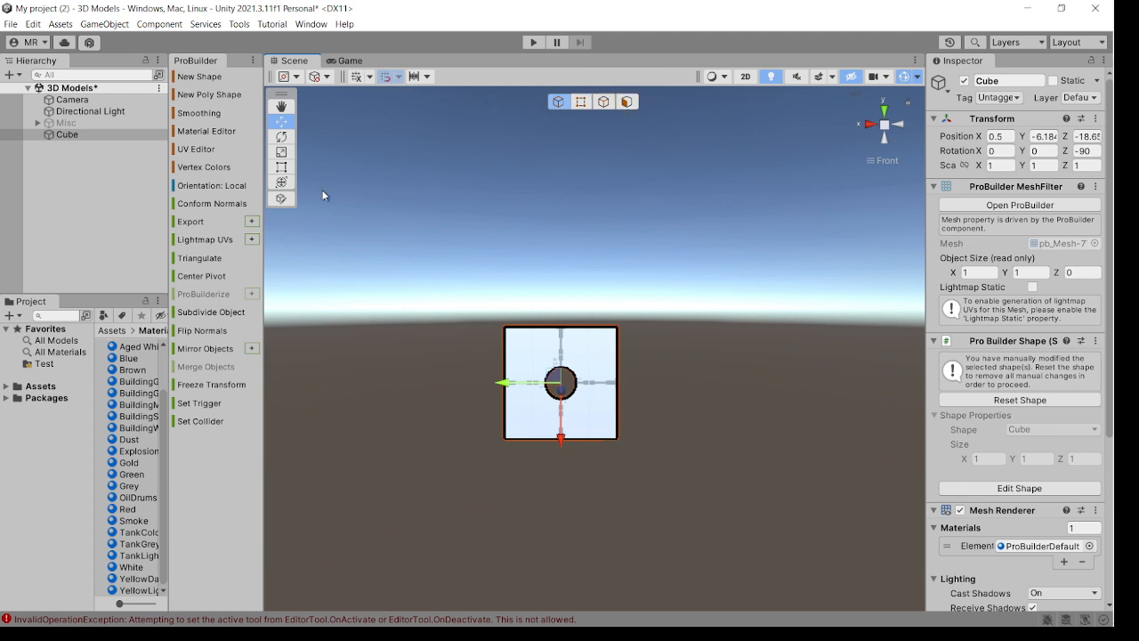
left_click(71, 139)
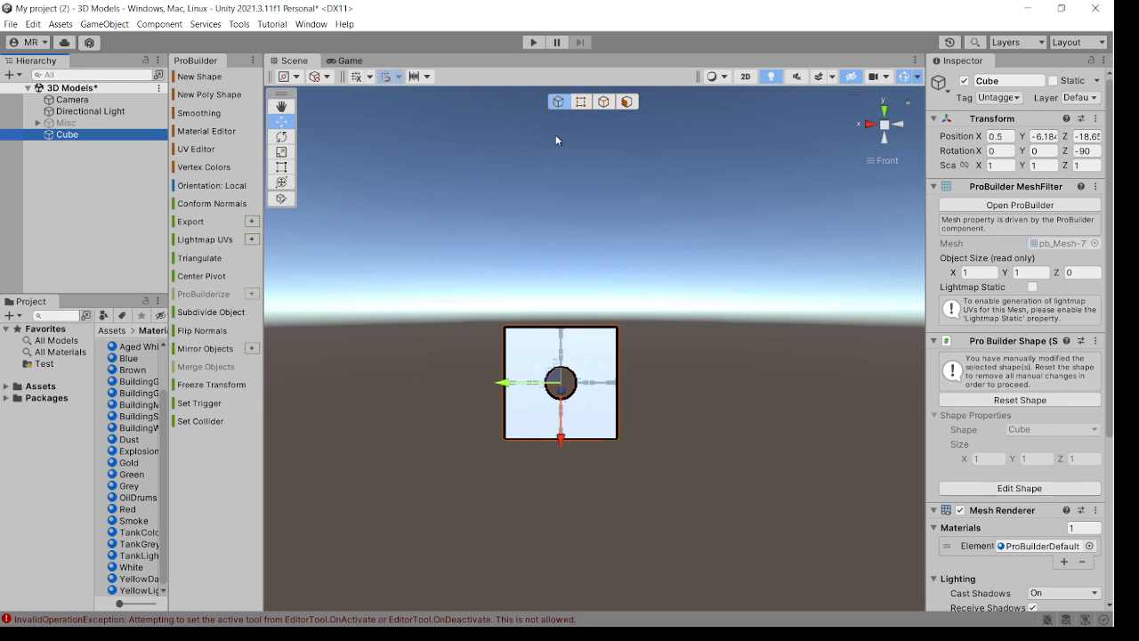
left_click(661, 488)
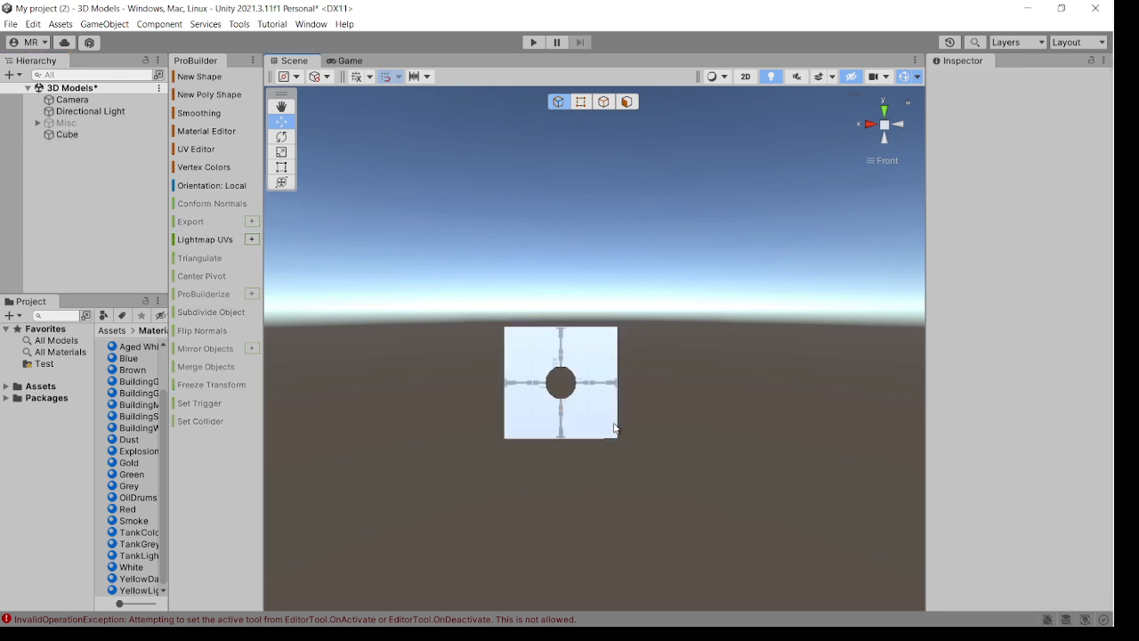
left_click(610, 420)
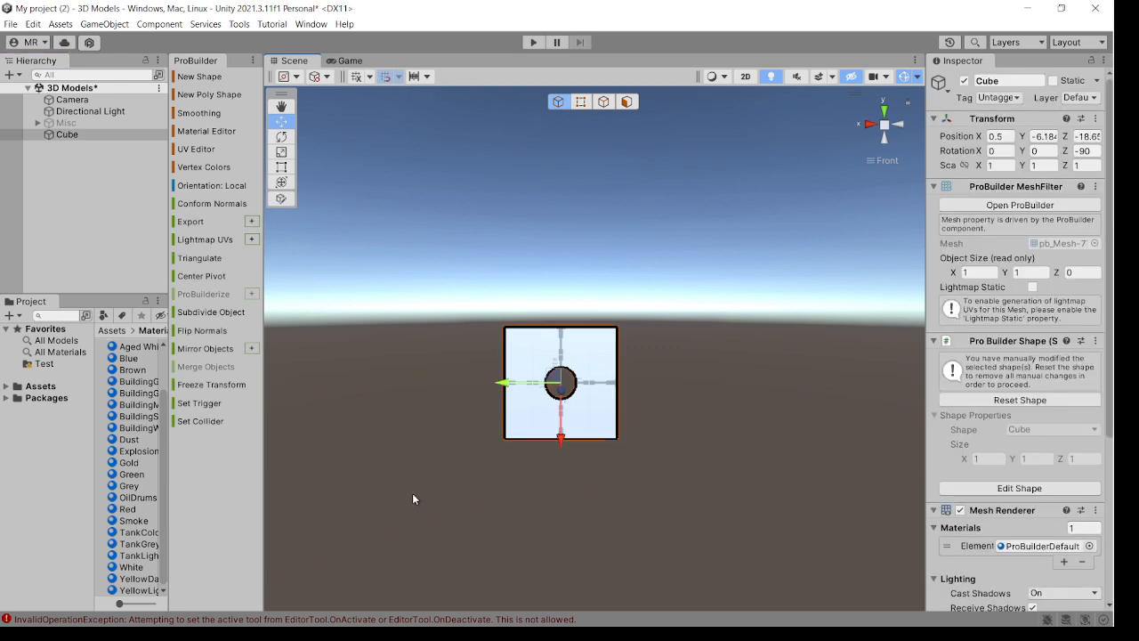
key("ctrl+d")
key("ctrl+d")
key("ctrl+d")
key("ctrl+d")
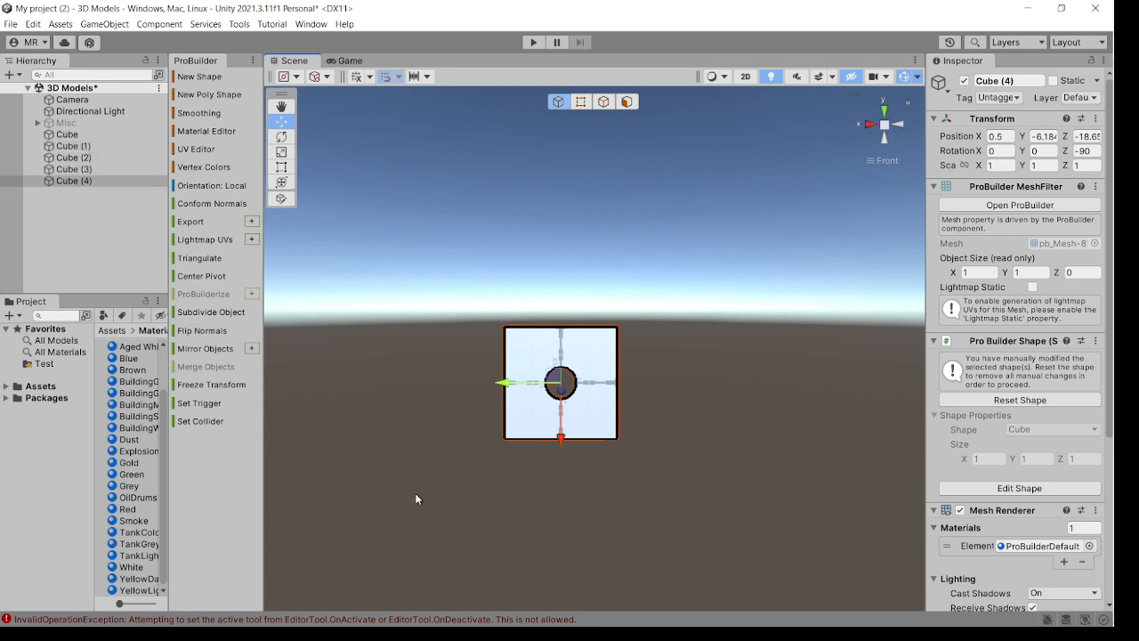
key("ctrl+d")
key("ctrl+d")
key("ctrl+d")
key("ctrl+d")
key("ctrl+d")
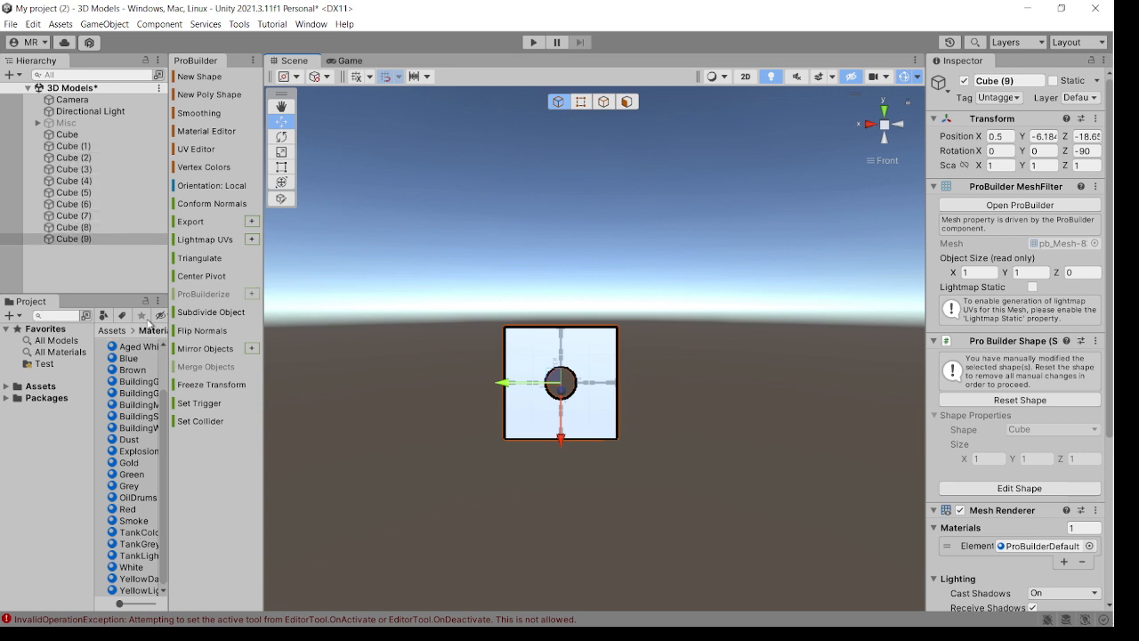
Step: Try placing Cube (1) directly beside the original panel by moving it one snapping increment to X -0.5
left_click(88, 137, "shift")
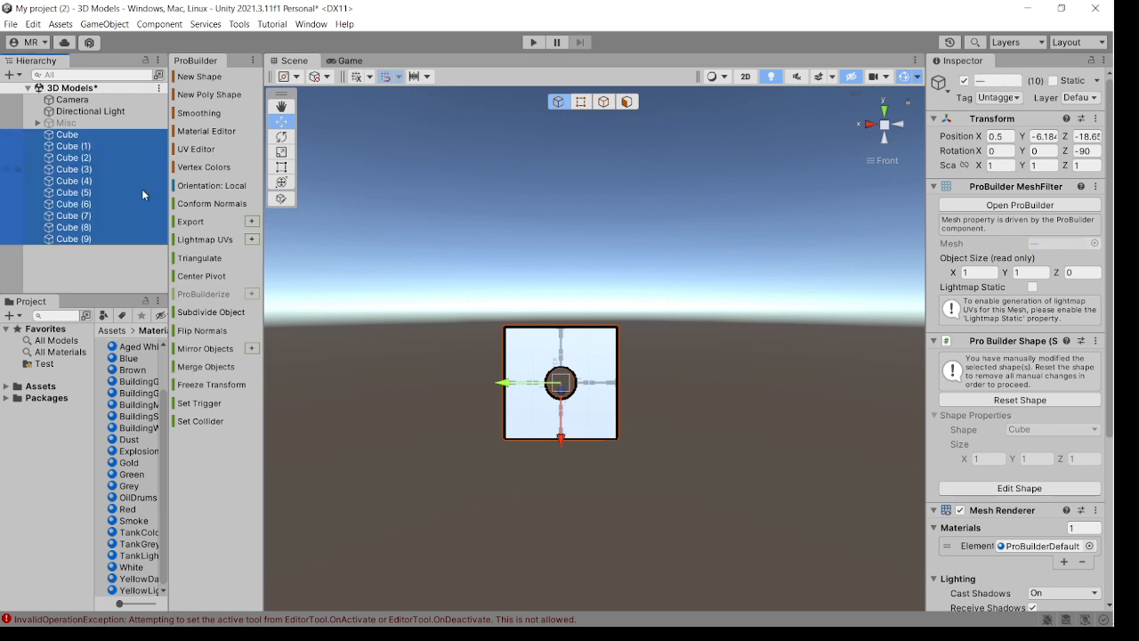
left_click(75, 146)
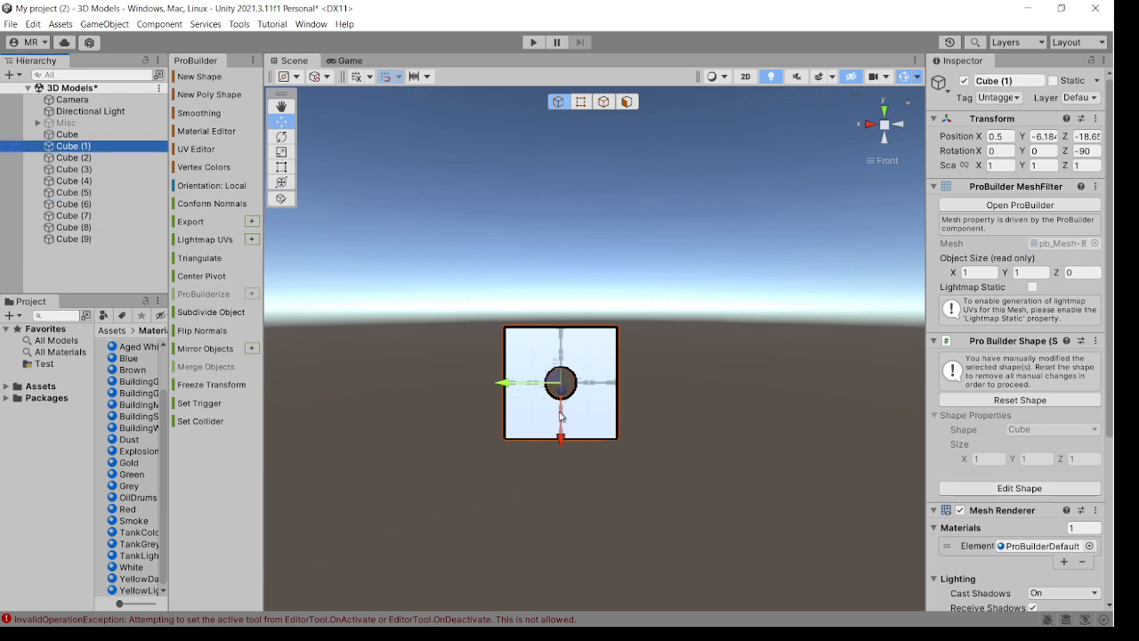
left_click(430, 76)
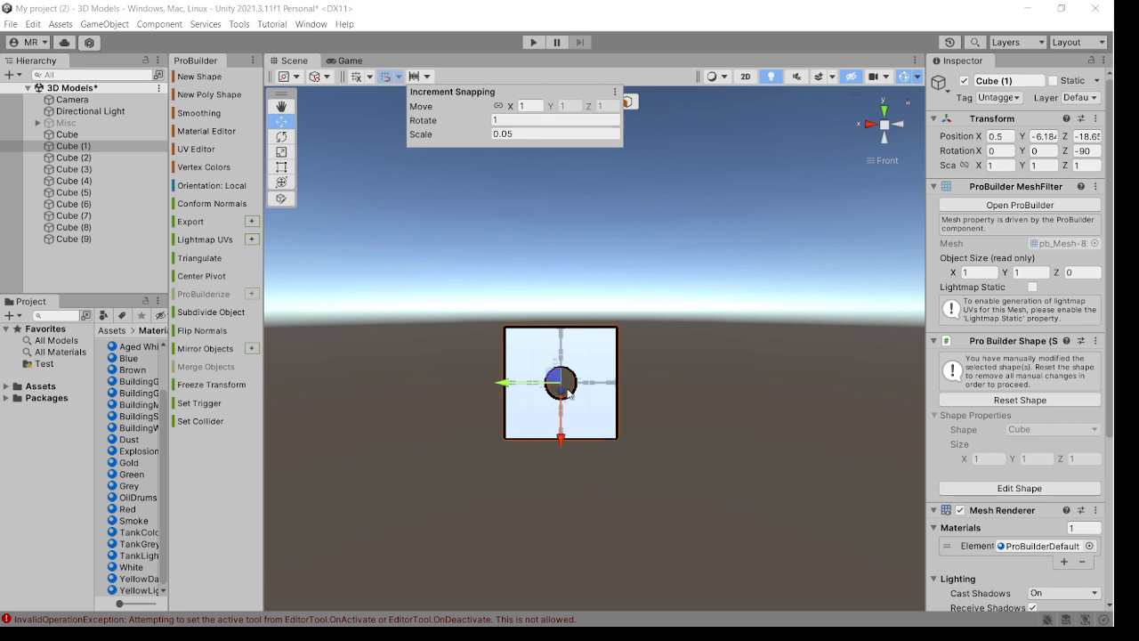
left_click(507, 387)
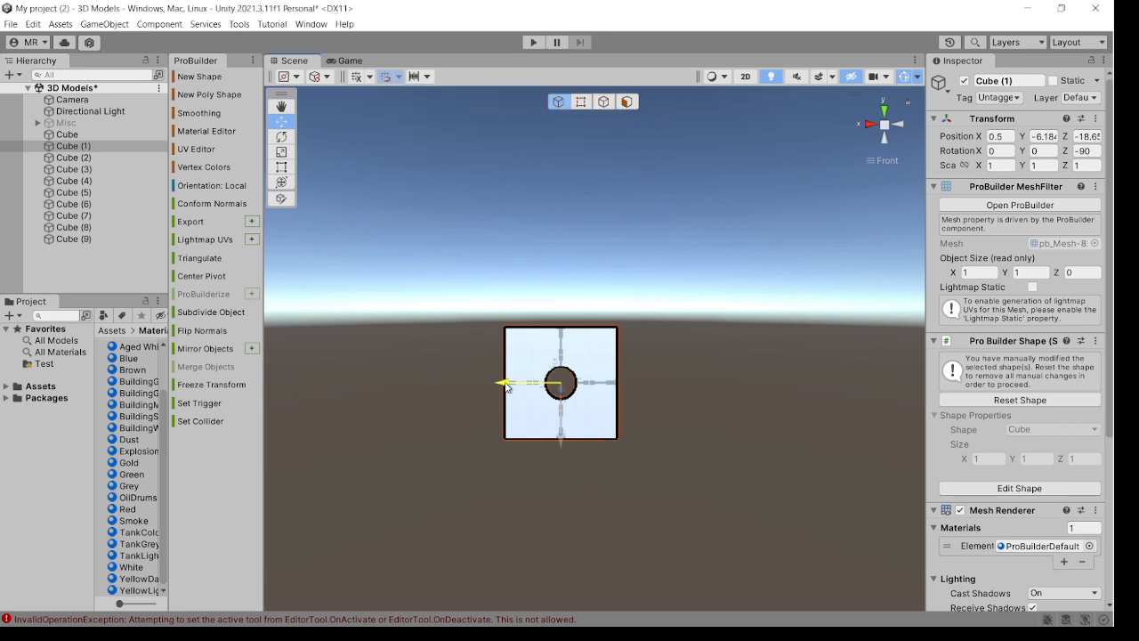
left_click_drag(507, 387, 601, 394)
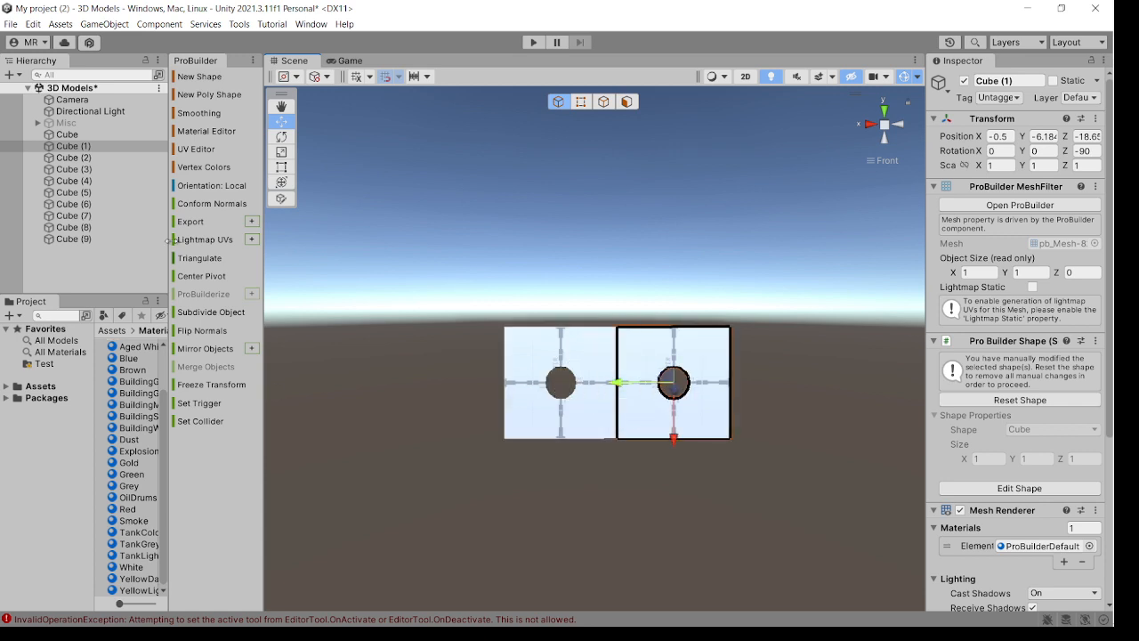
Step: Try placing Cube (2) beside Cube (1) at X -1.5, and undo both panel moves
left_click(74, 157)
left_click(494, 384)
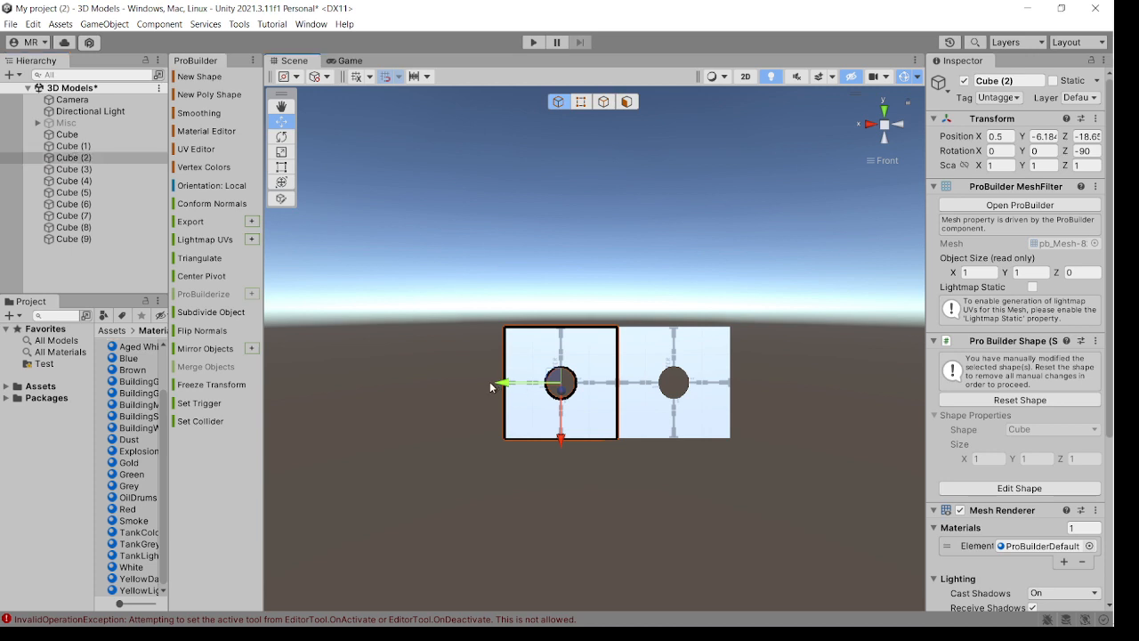
left_click_drag(511, 384, 741, 384)
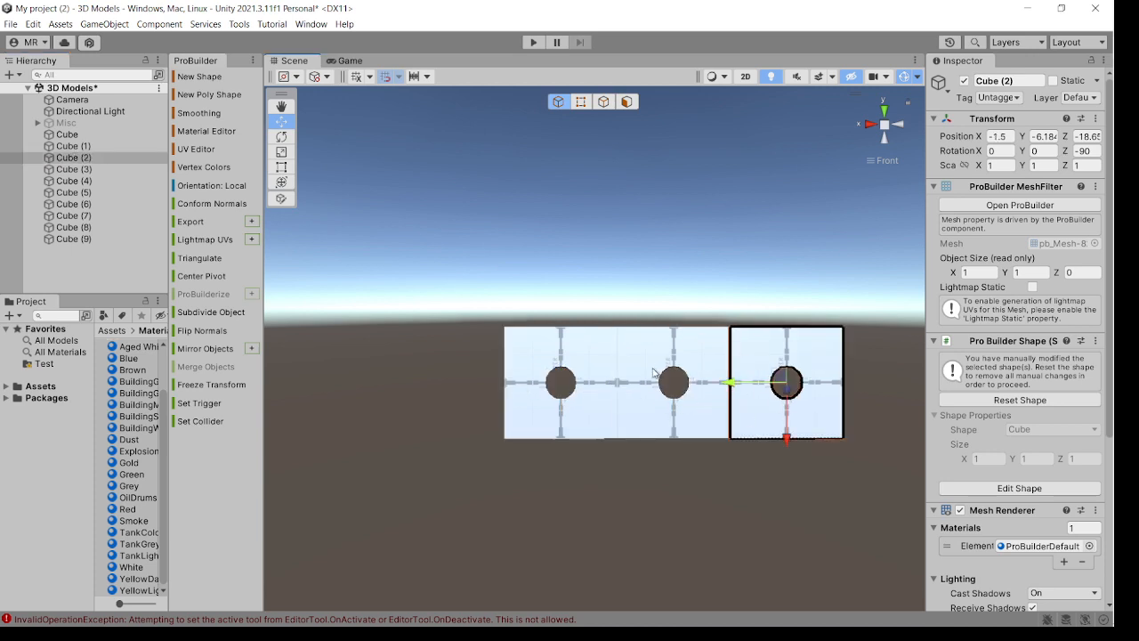
key("ctrl+z")
key("ctrl+z")
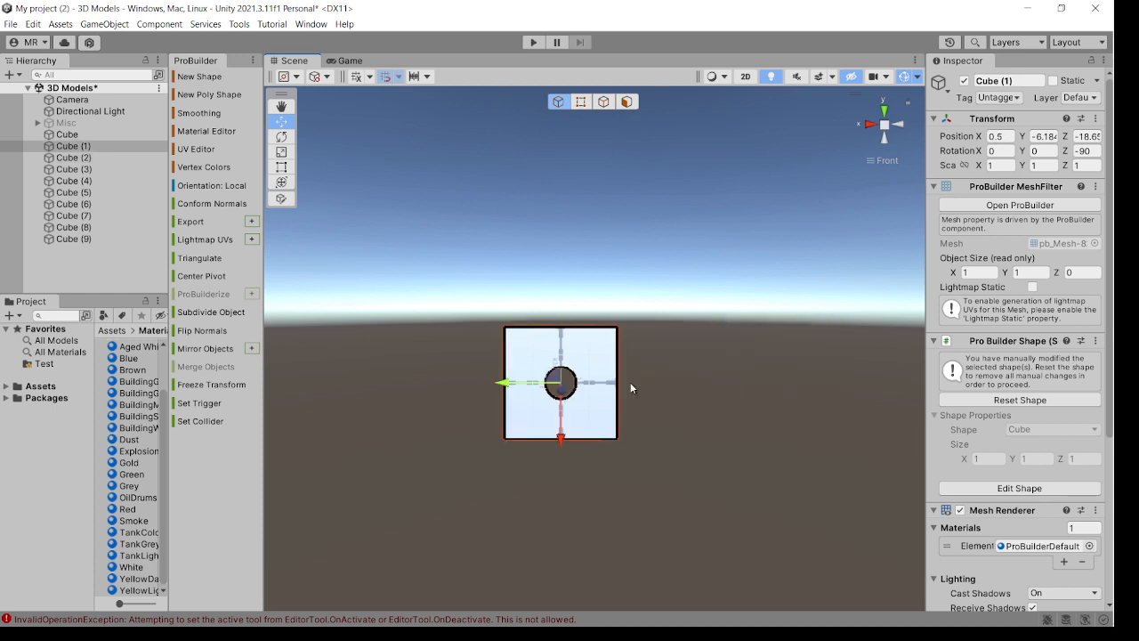
Step: Select all ten cubes and distribute them along X with the position expression L(0,10)
left_click(82, 137)
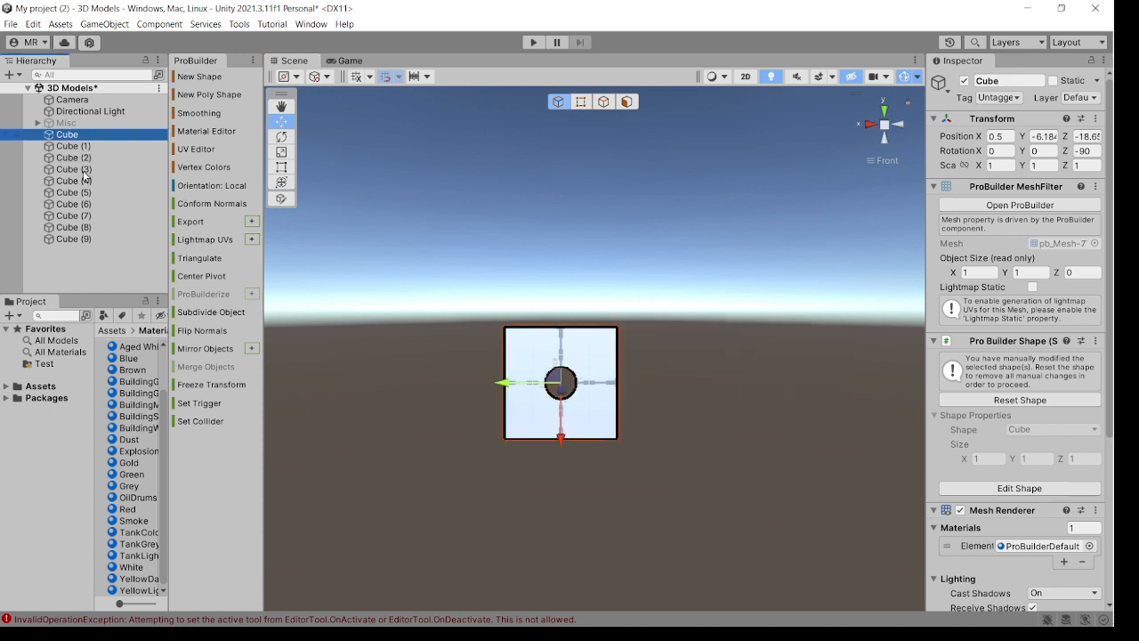
left_click(93, 239, "shift")
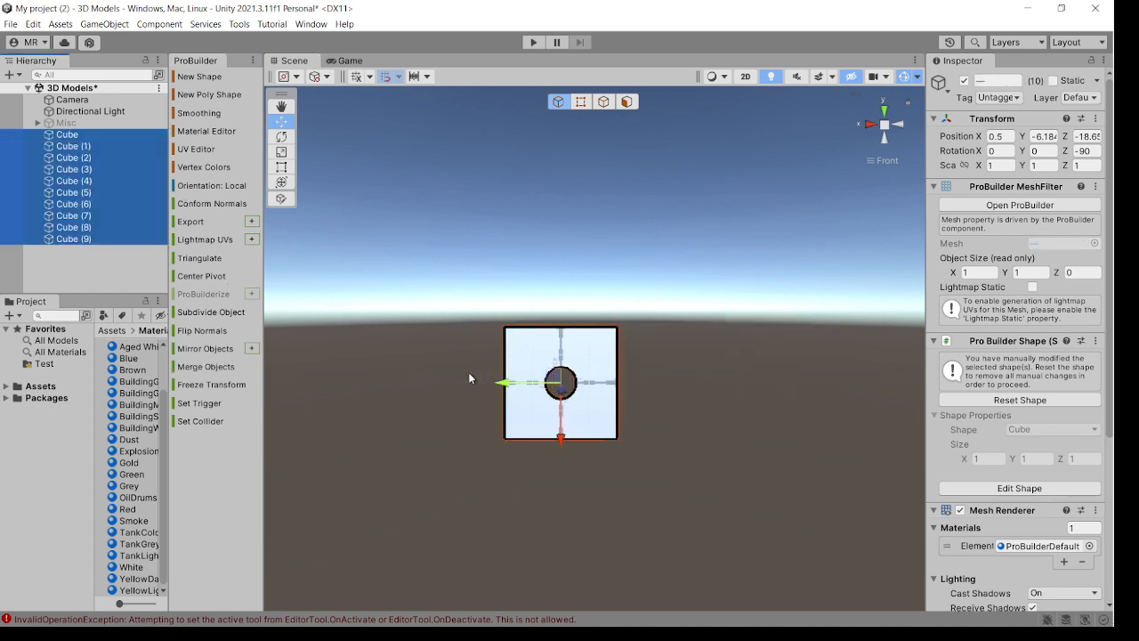
left_click_drag(449, 369, 454, 385, "alt")
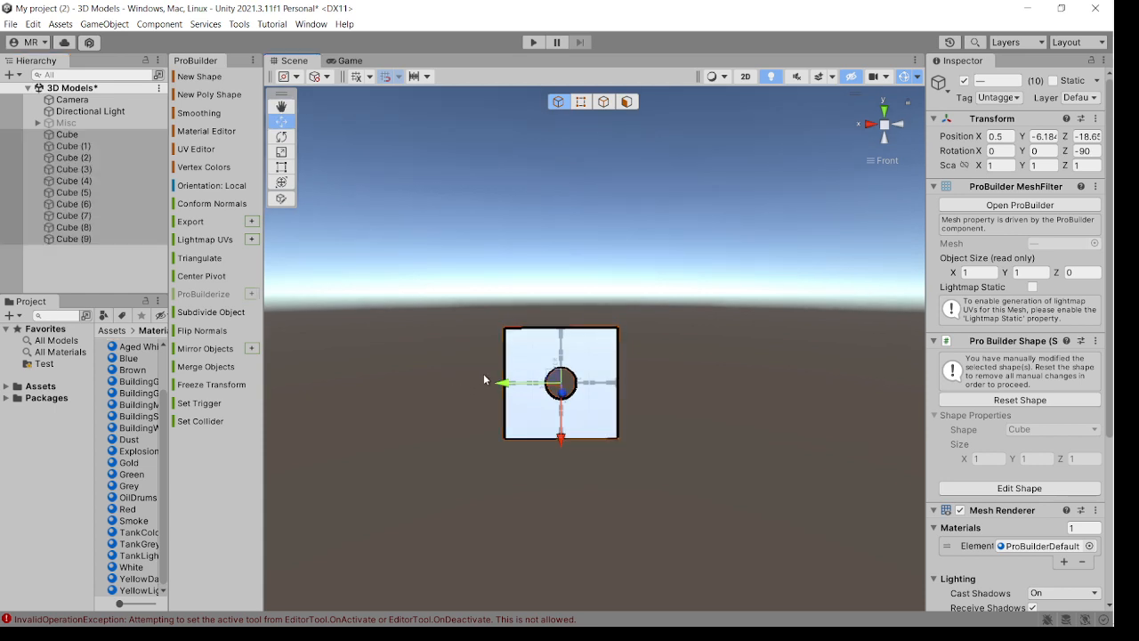
left_click_drag(483, 379, 488, 390, "alt")
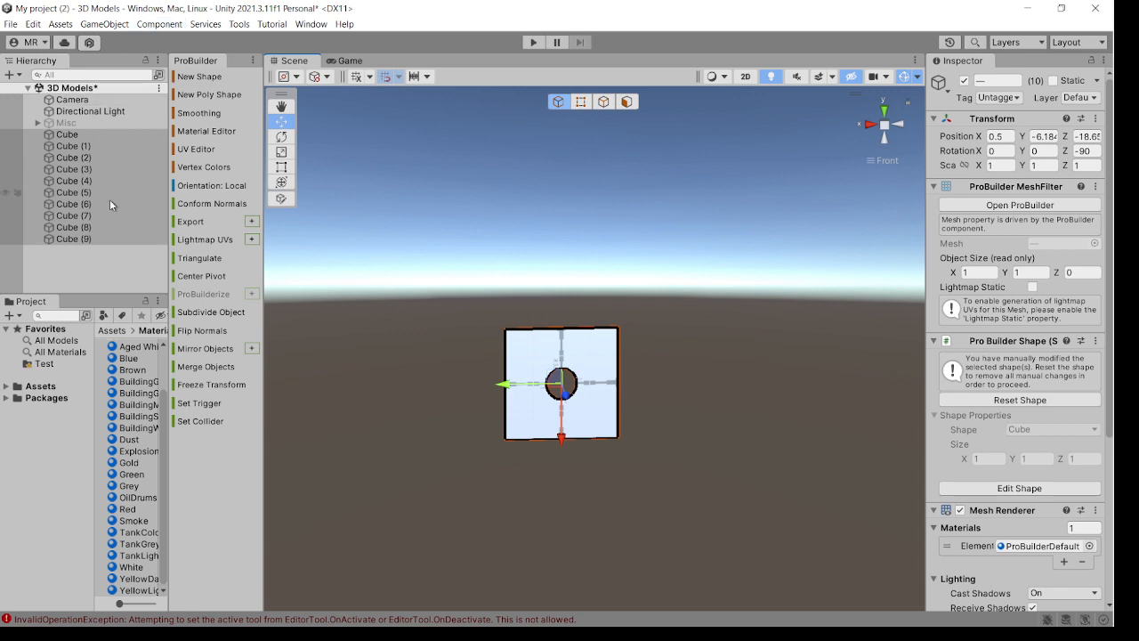
left_click(995, 136)
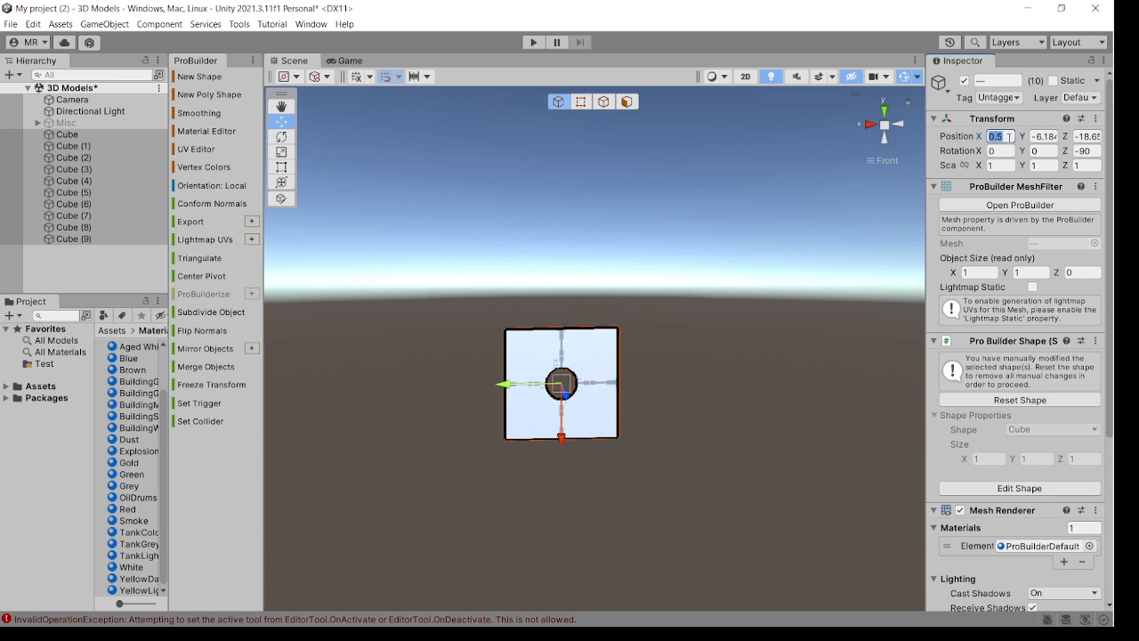
type("0")
key("BackSpace")
type("L(0")
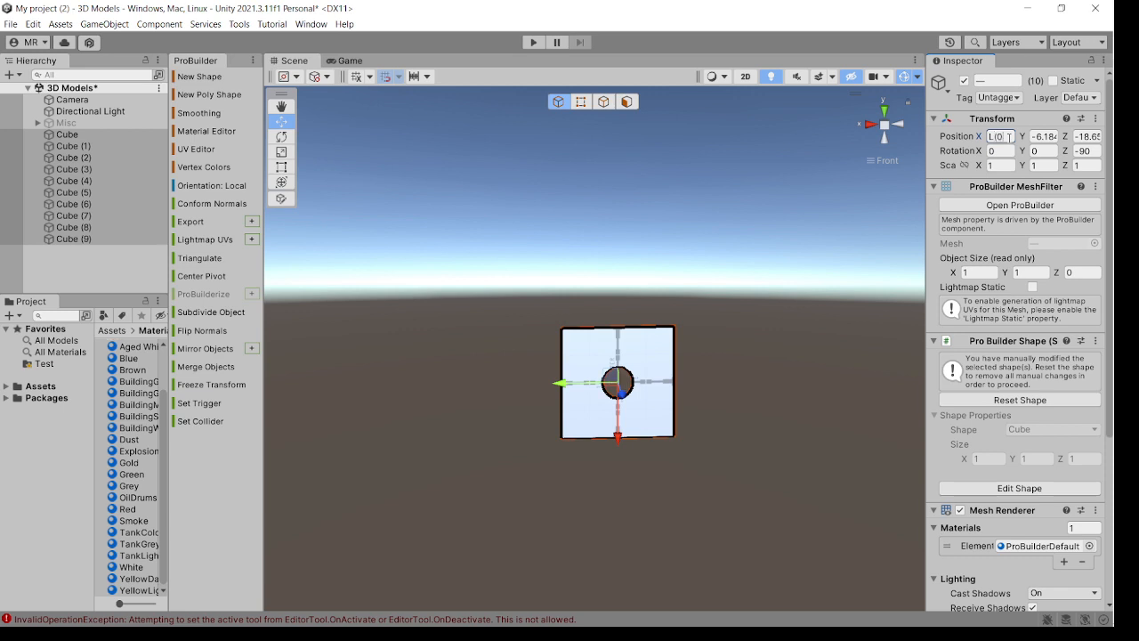
type(",1)")
type("0")
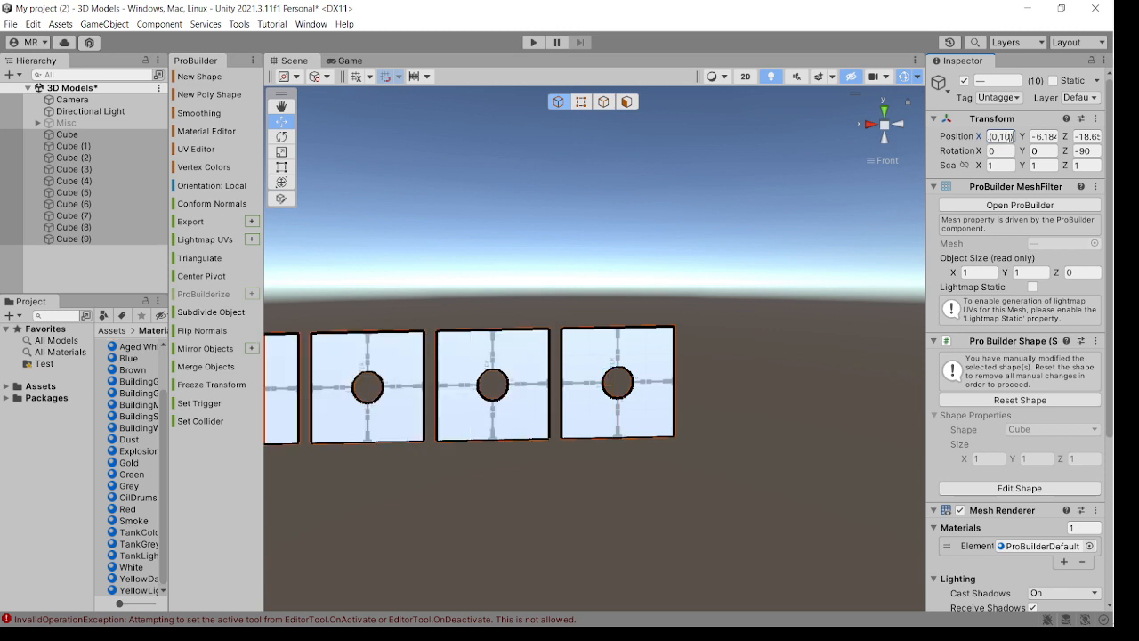
scroll(540, 346, "down", 6)
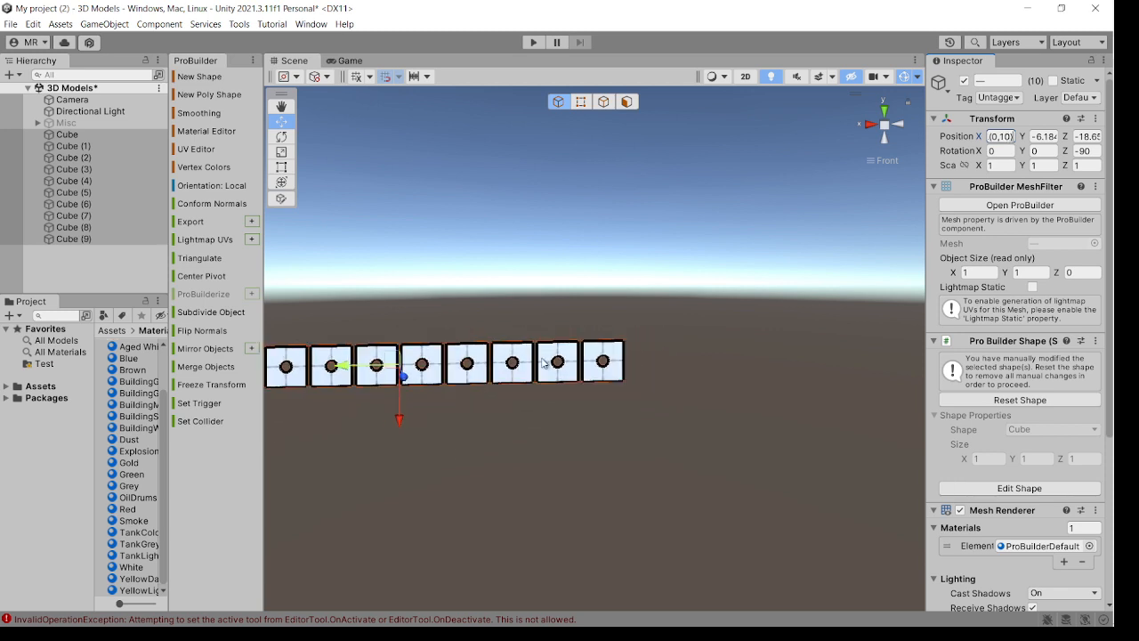
middle_click_drag(547, 341, 663, 340)
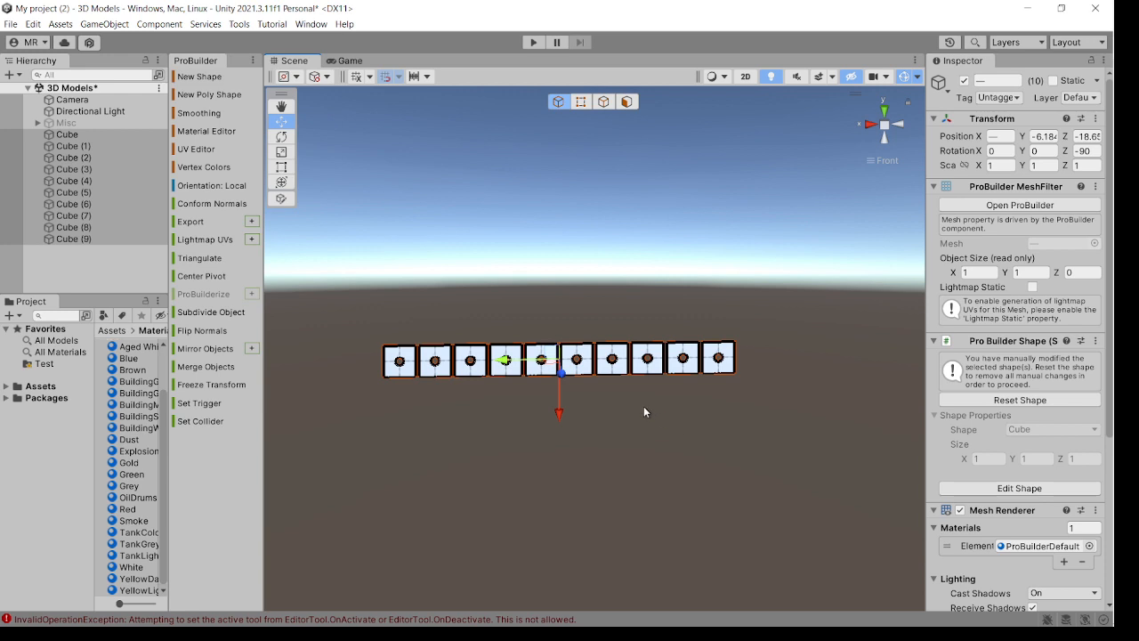
Step: Enter L(0,10)*2 as the X position of the ten cubes to widen their spacing
left_click(999, 136)
type("L(")
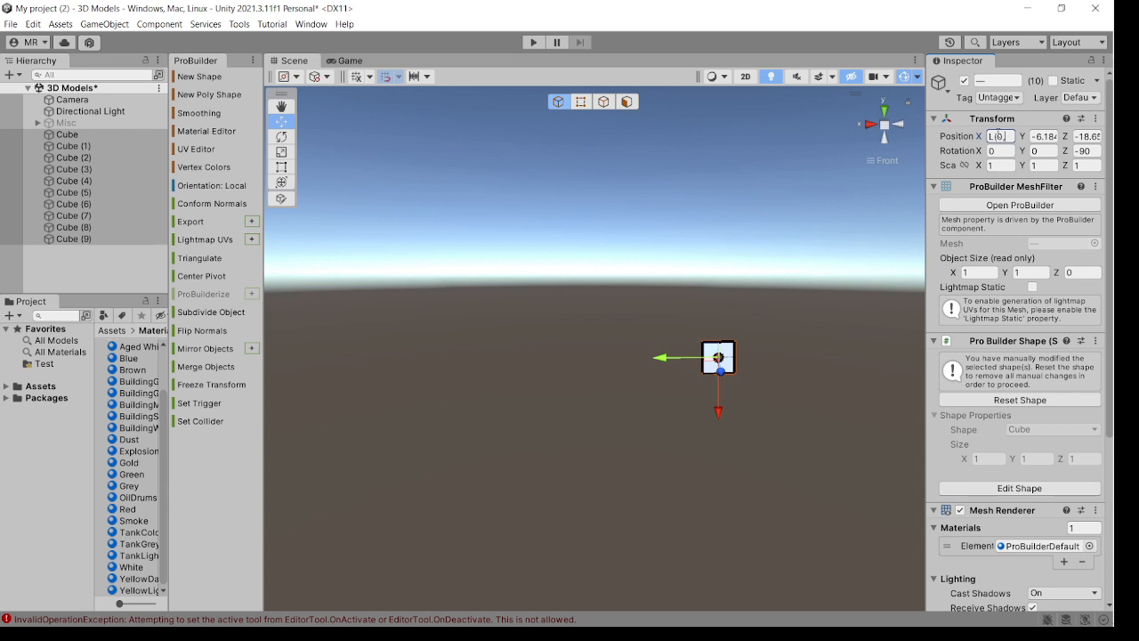
type("0,10)")
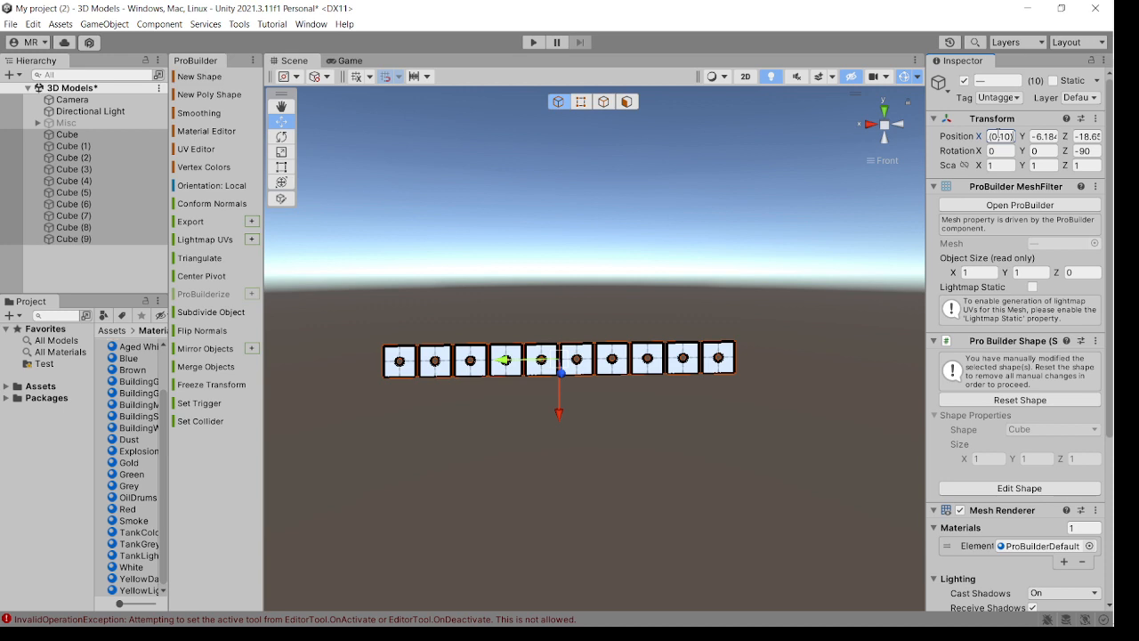
type("*")
type("2")
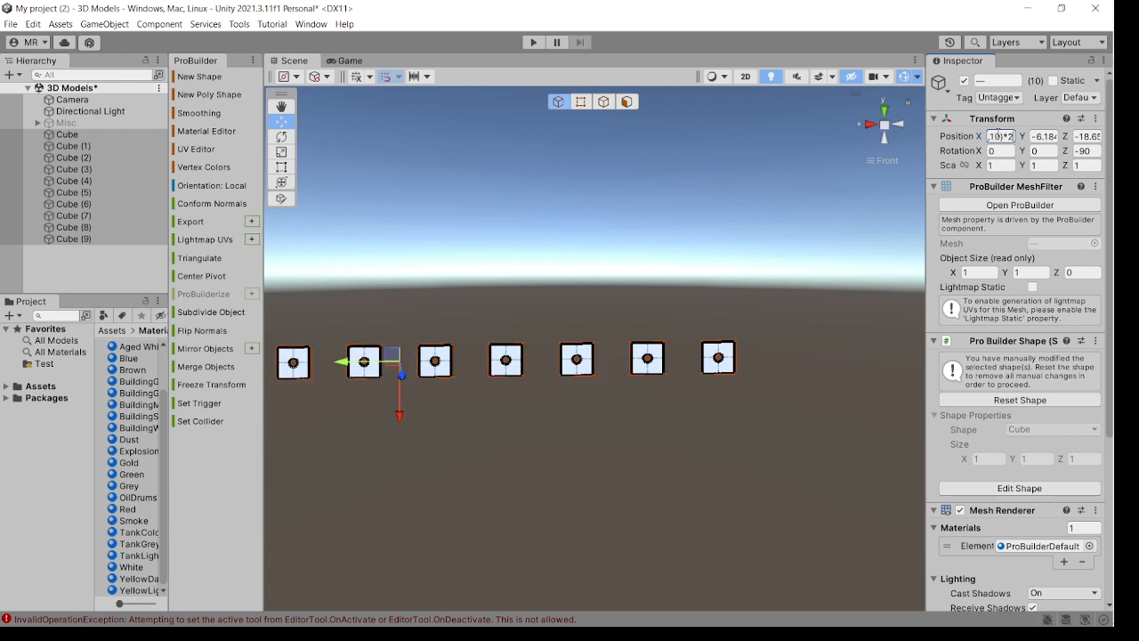
Step: Set the multiplier in the cubes' X position expression to 0.9, and reduce it to 0.8
key("BackSpace")
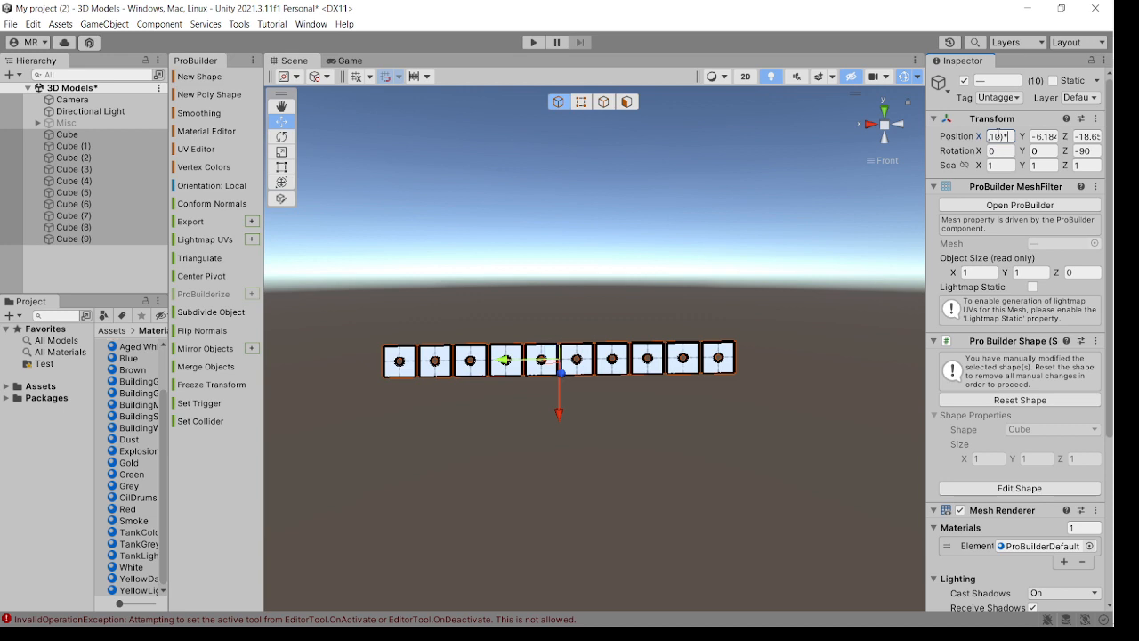
type("0.8")
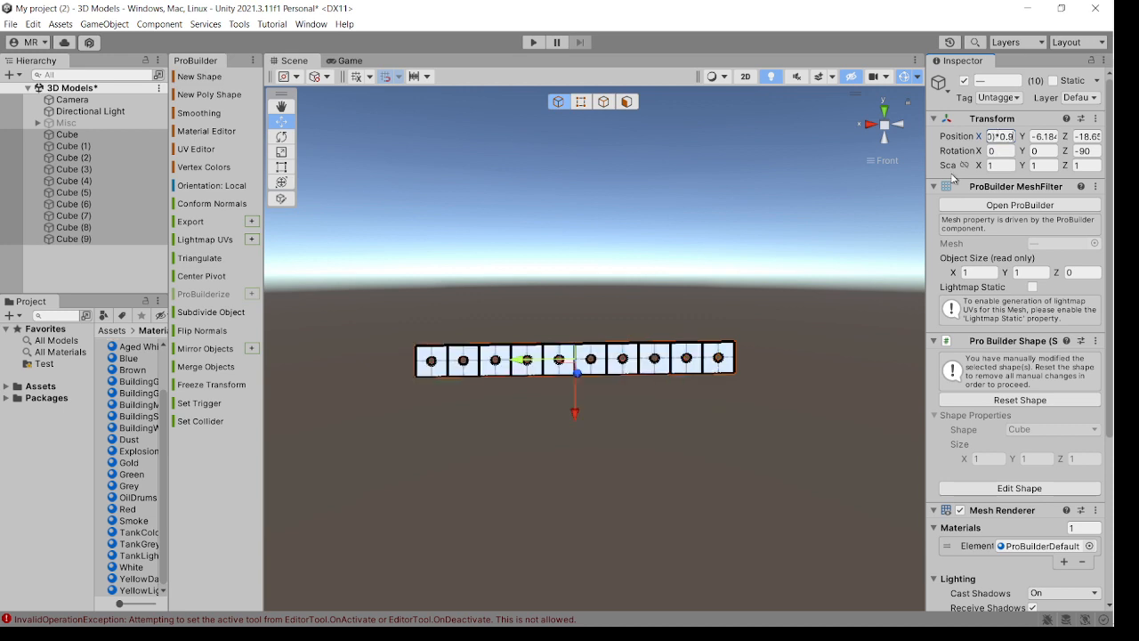
key("BackSpace")
type("8")
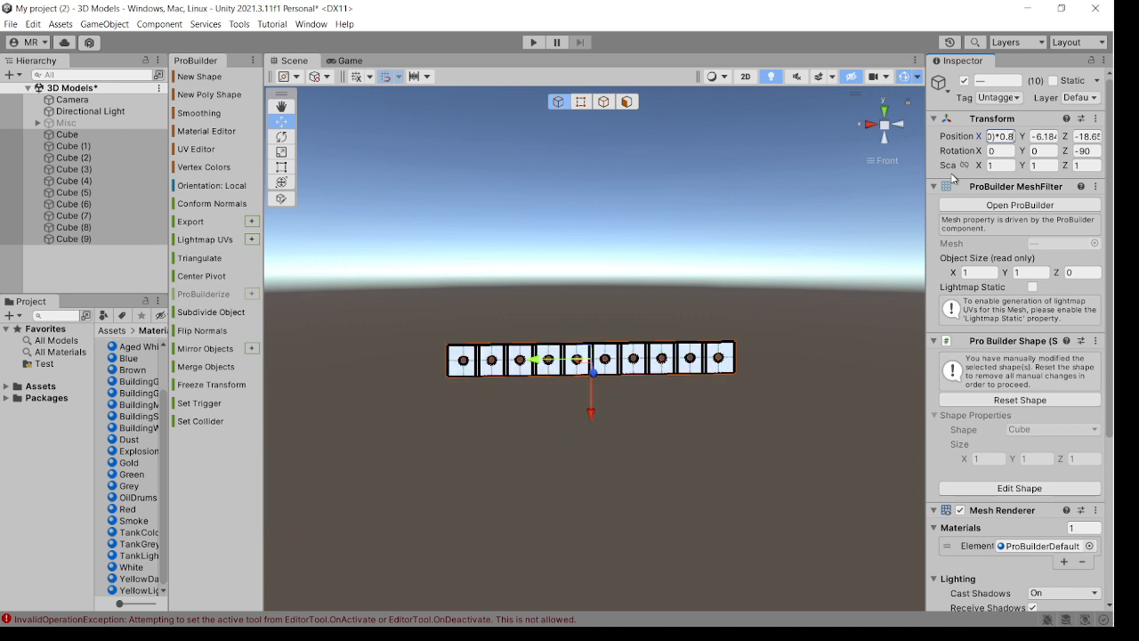
scroll(483, 372, "up", 2)
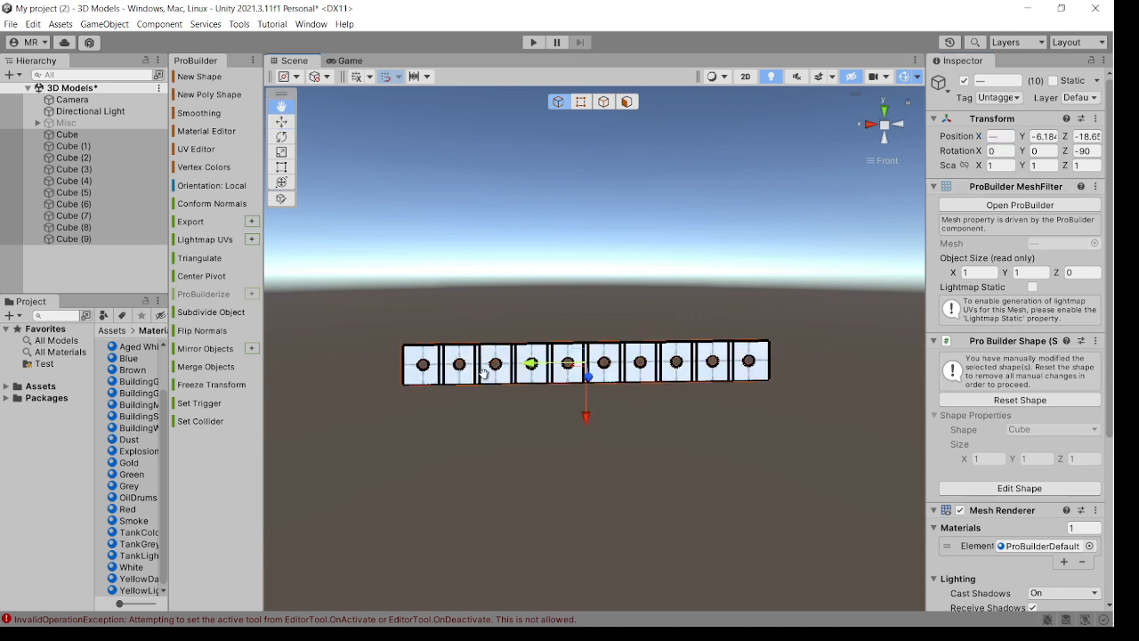
scroll(484, 372, "up", 3)
scroll(481, 381, "down", 3)
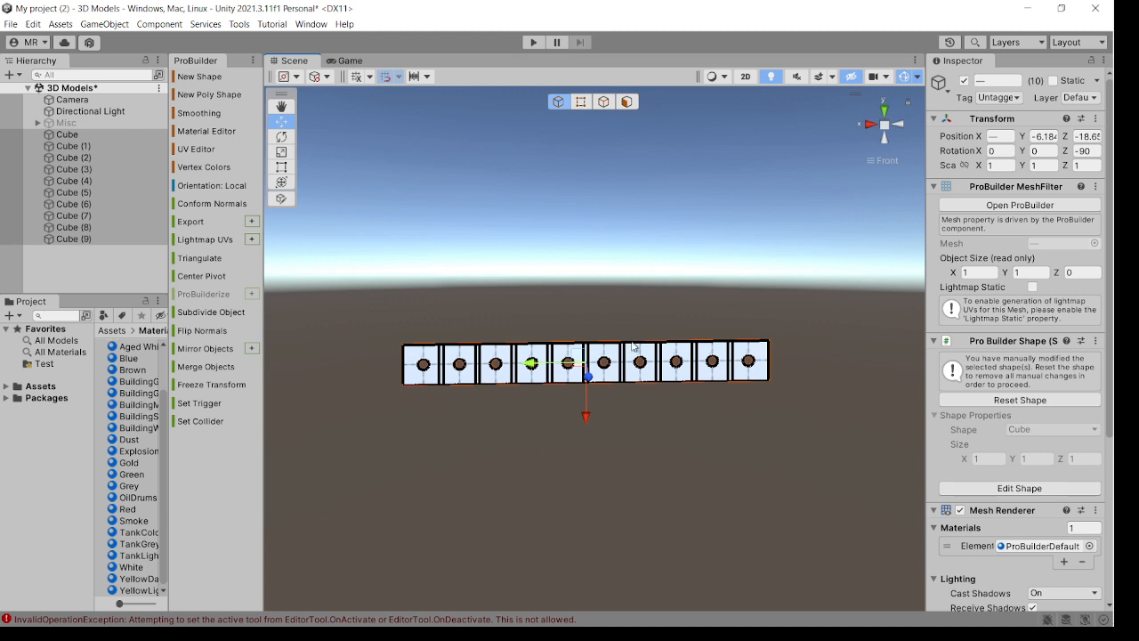
Step: Set the X position of the ten cubes to L(0,10)*0.9 so the panels sit edge to edge
left_click(1000, 136)
type("L(")
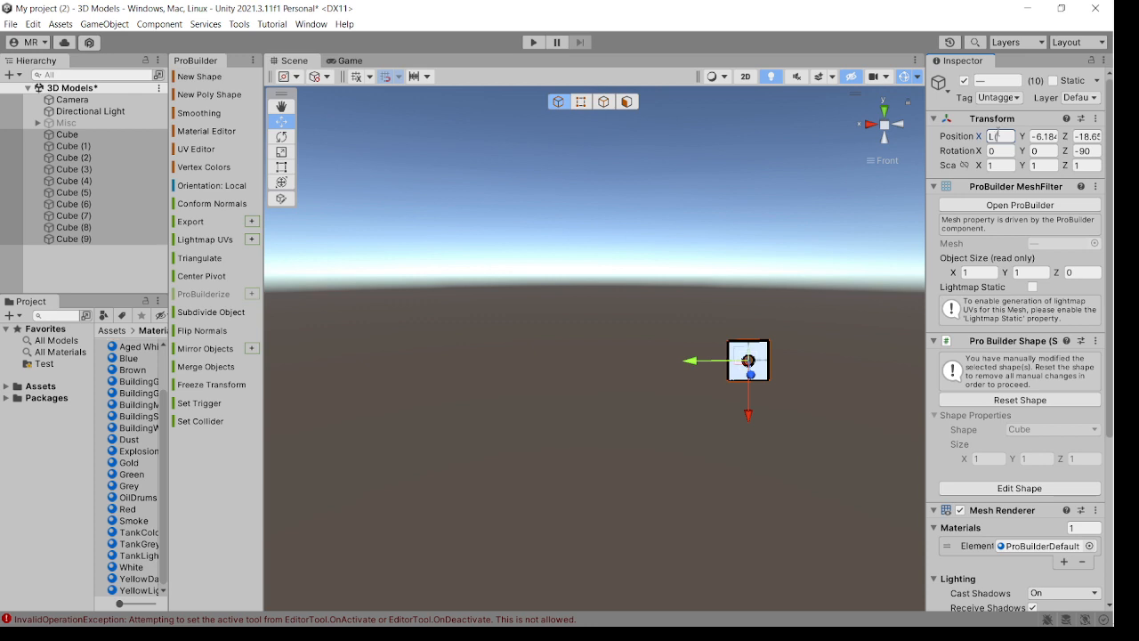
type("0,10")
key("Caps_Lock")
key("Caps_Lock")
type(")")
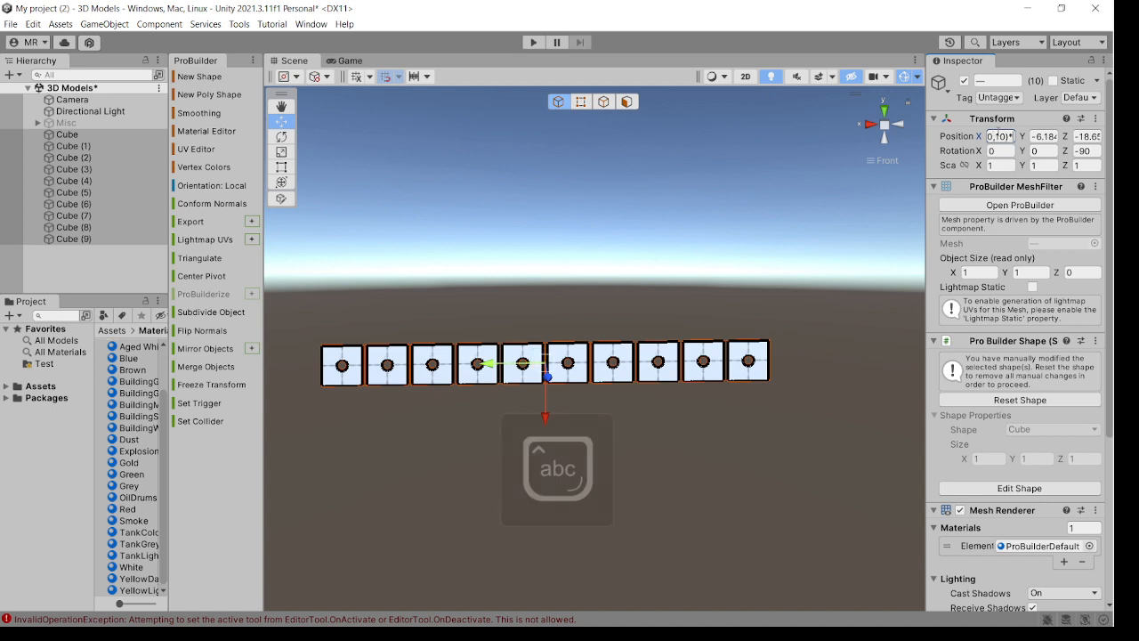
type("*0.9")
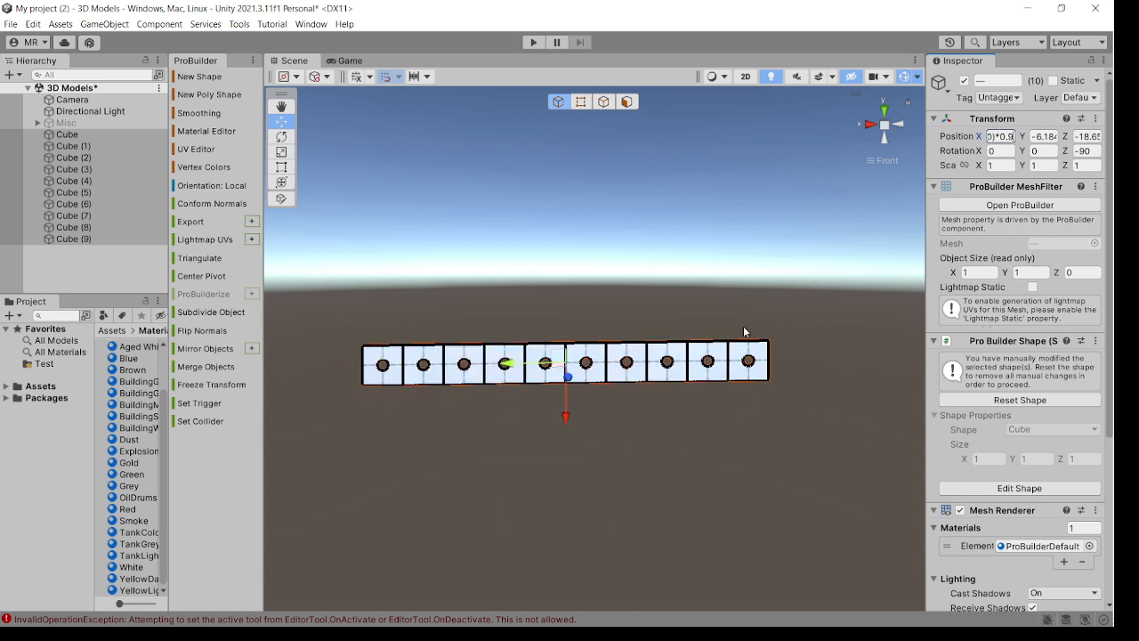
Step: Raise the upper edges of all ten cubes together by 1 unit
left_click(655, 475)
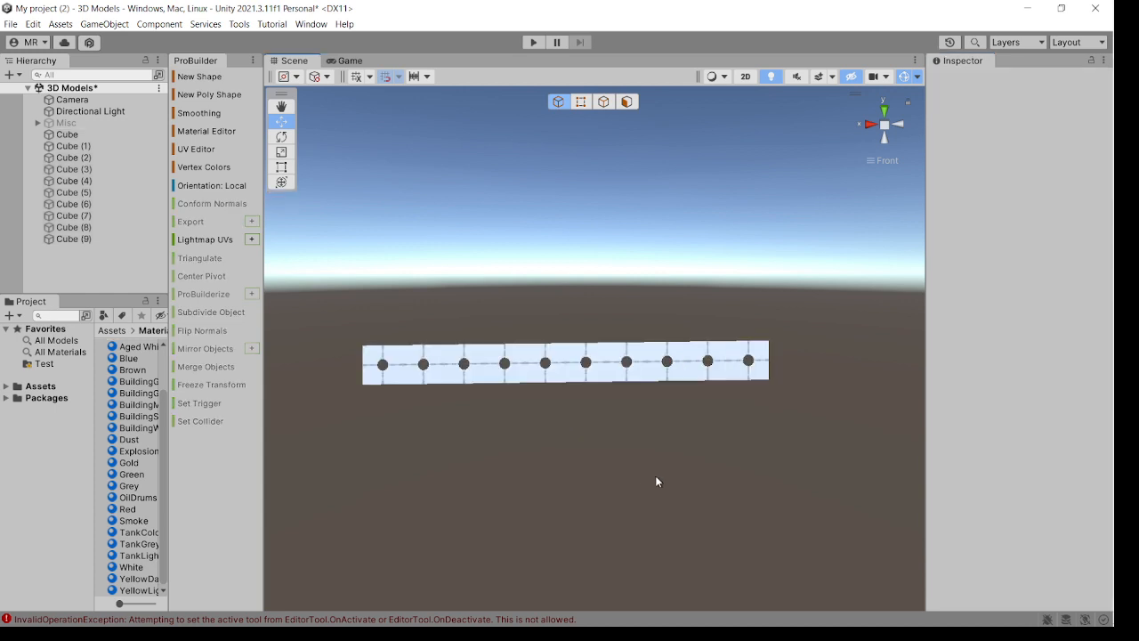
left_click(604, 103)
left_click(400, 363)
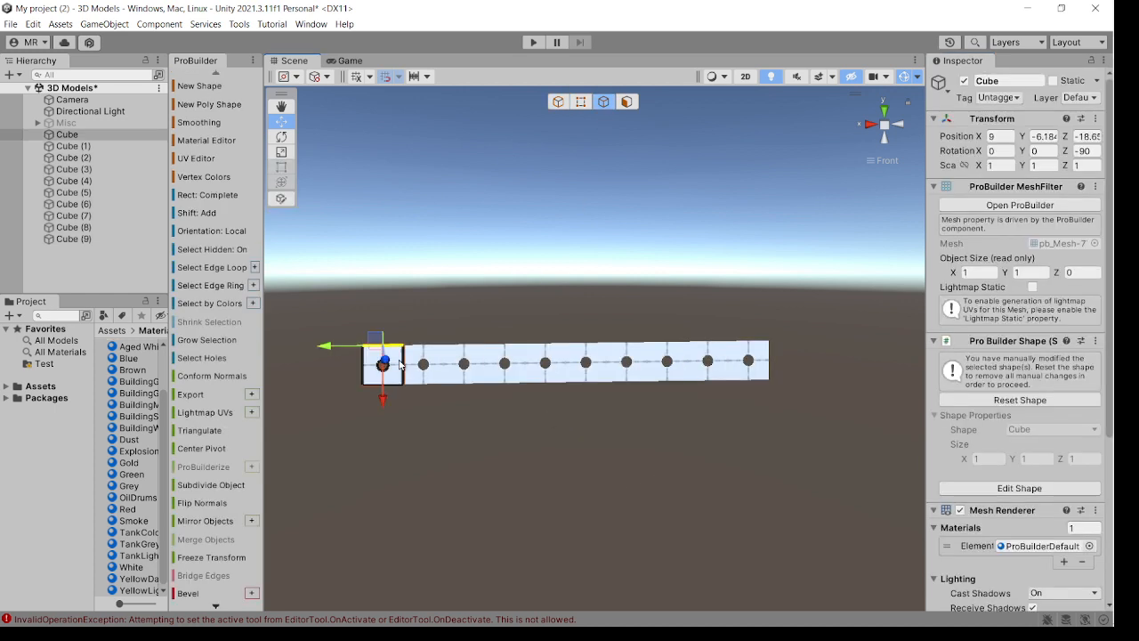
scroll(427, 359, "up", 1)
left_click(409, 354, "shift")
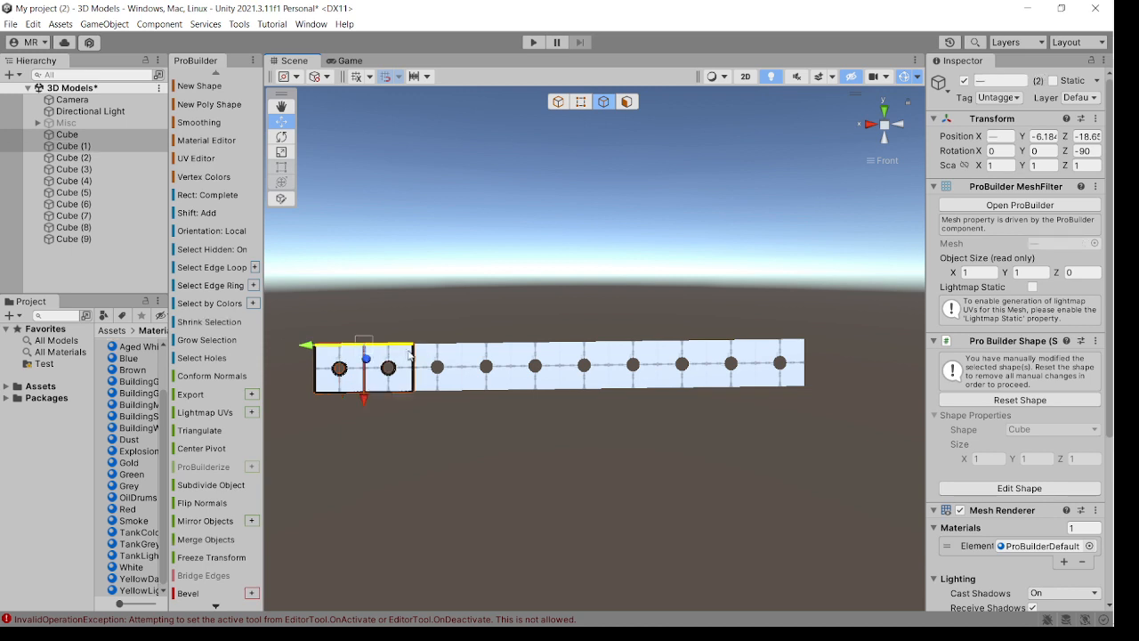
left_click(450, 354, "shift")
left_click(498, 351, "shift")
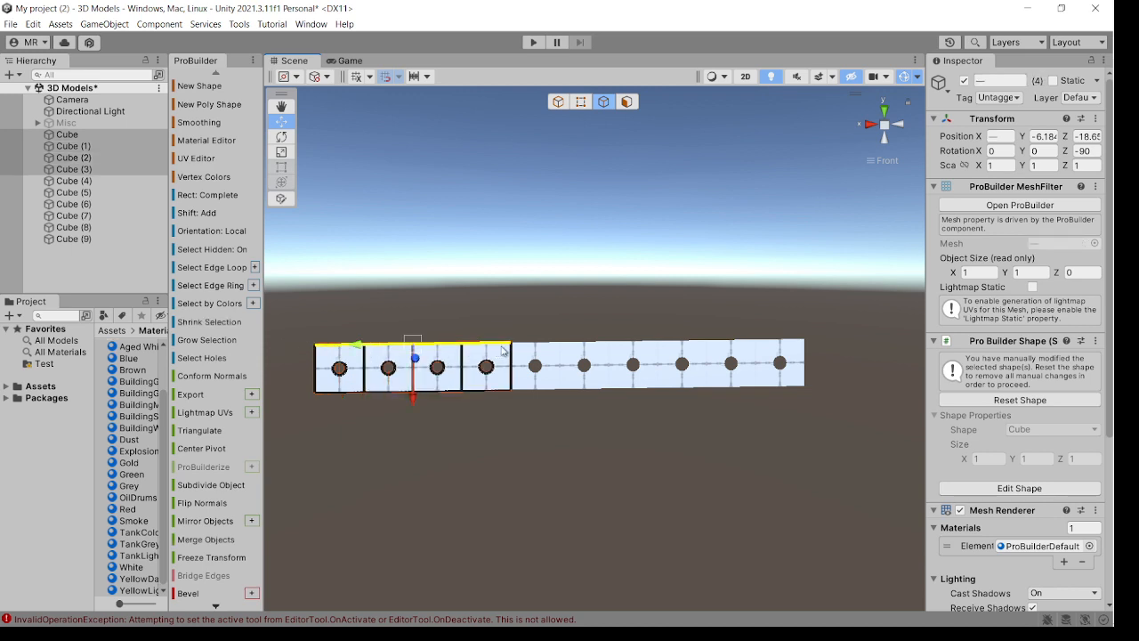
left_click(538, 352, "shift")
left_click(589, 351, "shift")
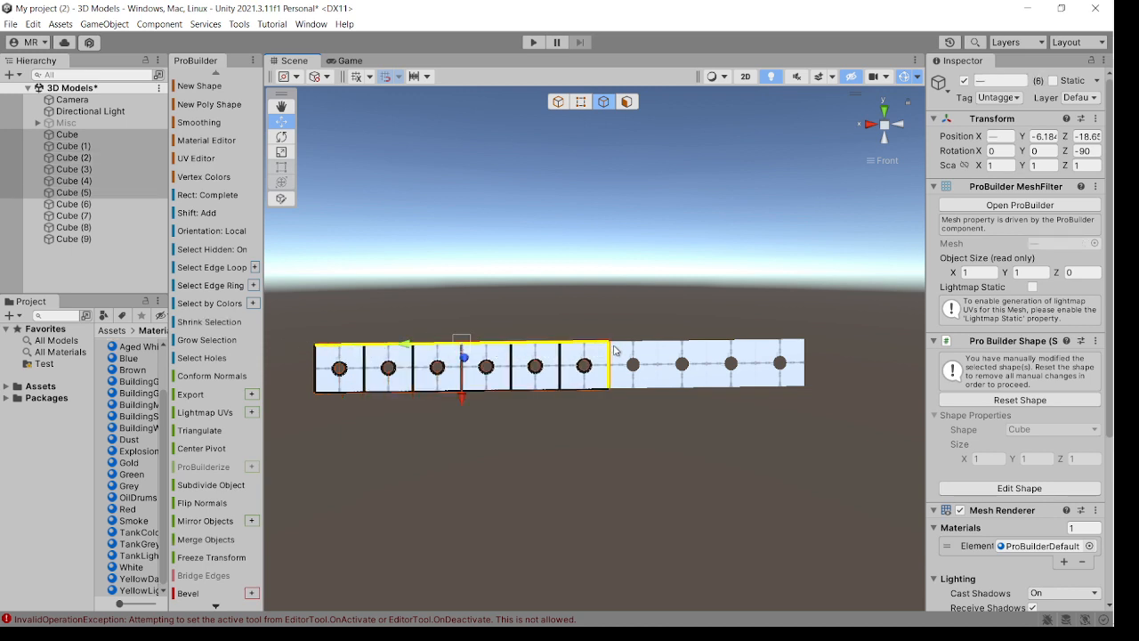
left_click(632, 352, "shift")
left_click(680, 351, "shift")
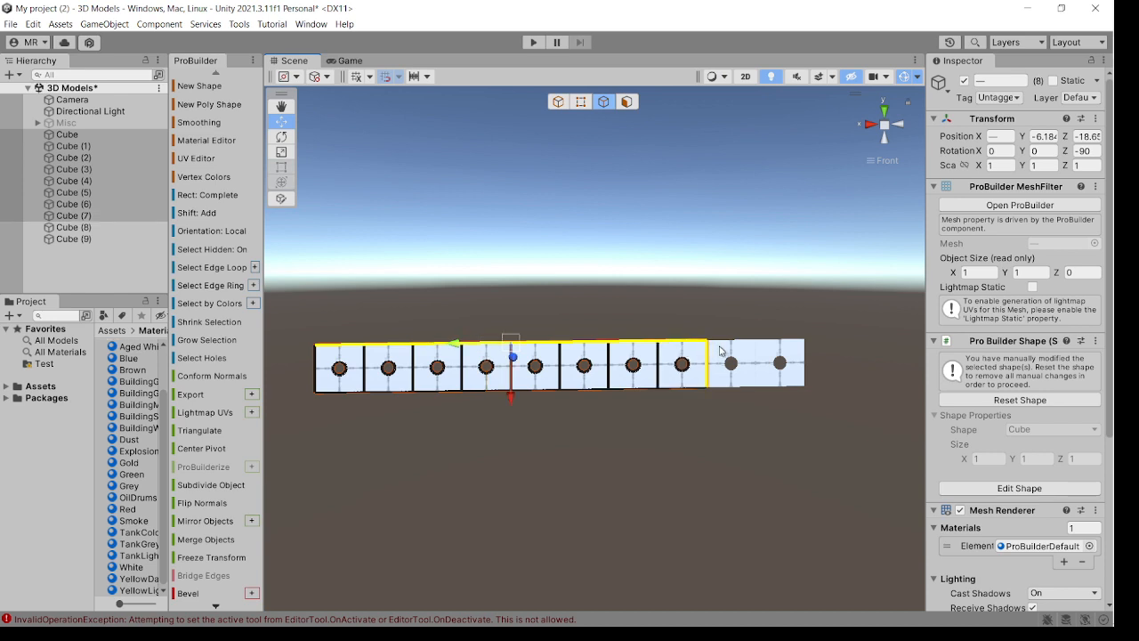
left_click(723, 353, "shift")
left_click(776, 363, "shift")
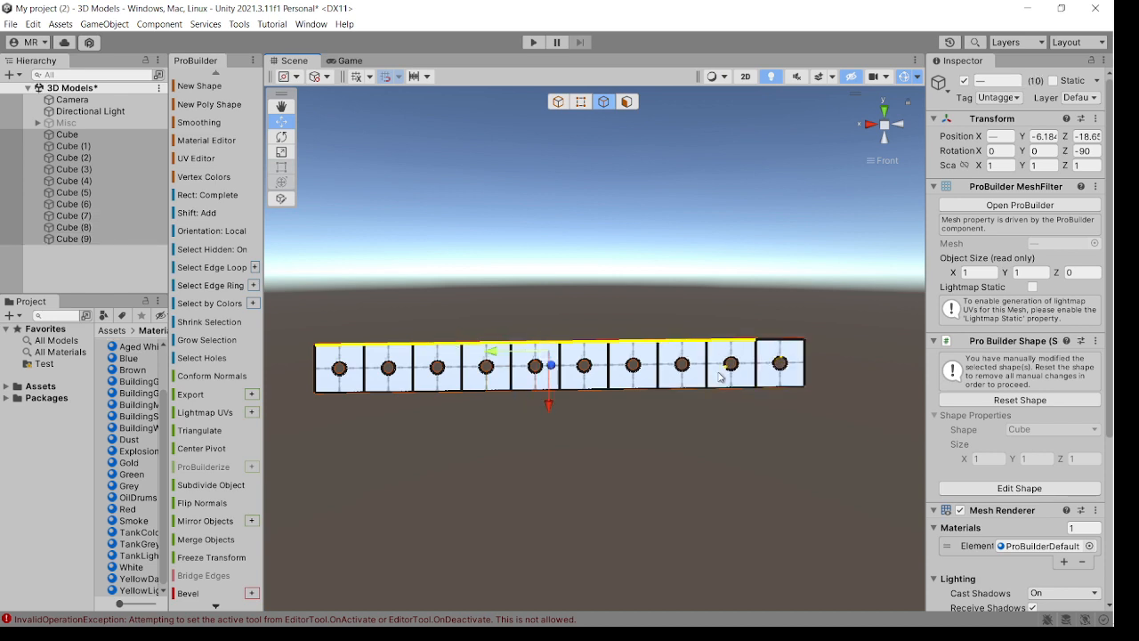
left_click(793, 363, "shift")
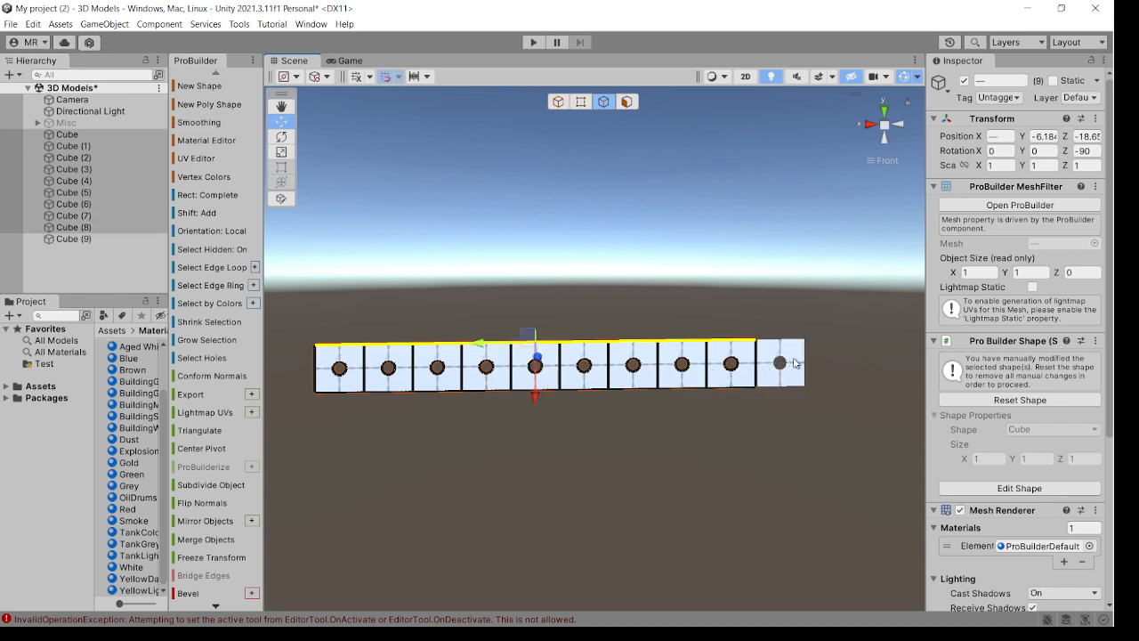
left_click(792, 361, "shift")
scroll(681, 349, "up", 2)
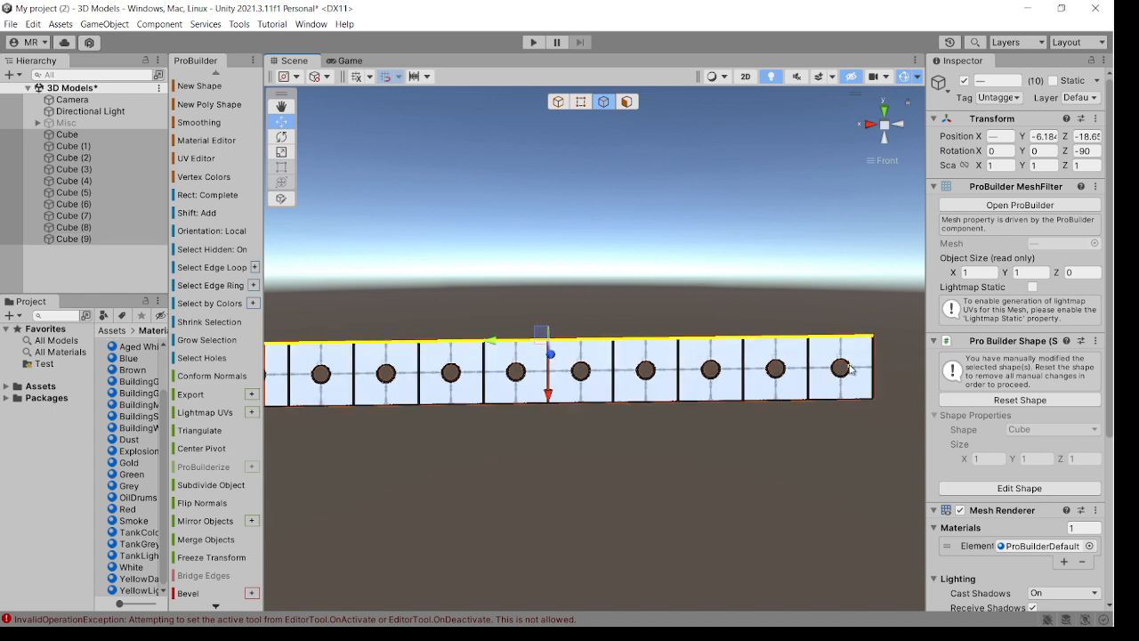
middle_click_drag(589, 359, 626, 358)
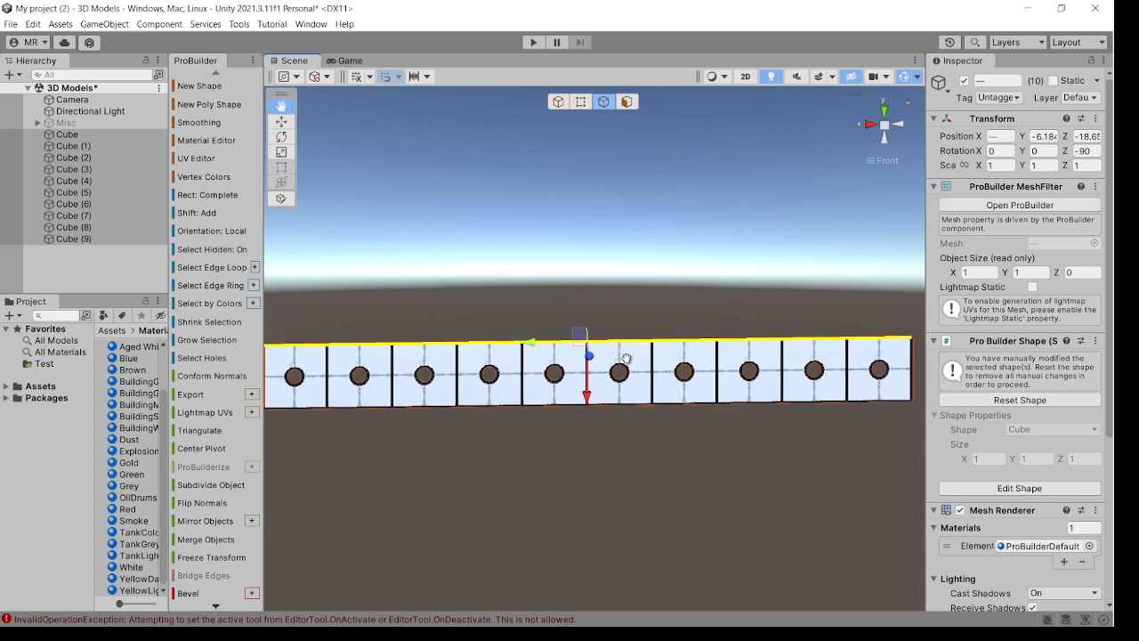
scroll(614, 360, "down", 3)
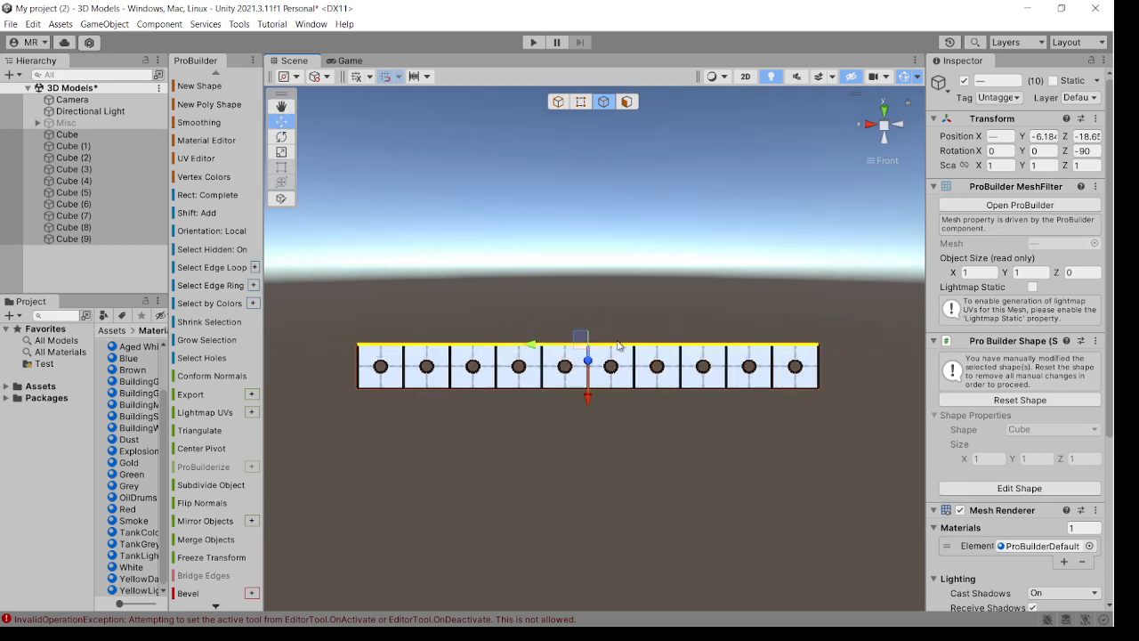
left_click(426, 76)
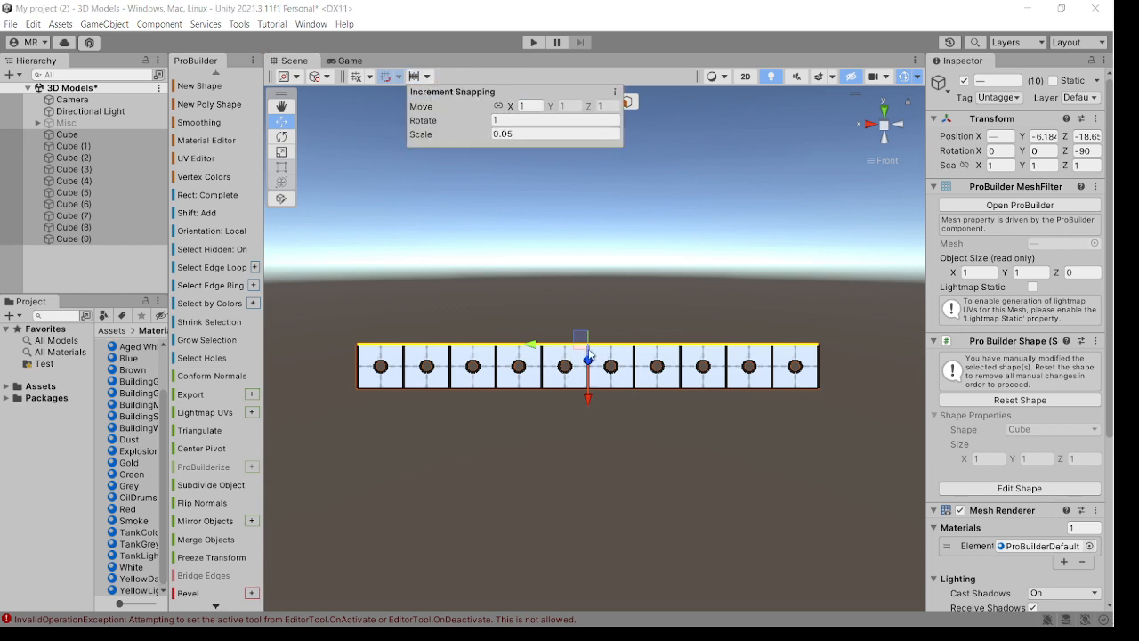
left_click_drag(588, 397, 590, 358)
Step: Lower the bottom edges of all ten cubes together by 1 unit so the panels are 3 units tall
left_click(394, 389)
left_click(424, 386, "shift")
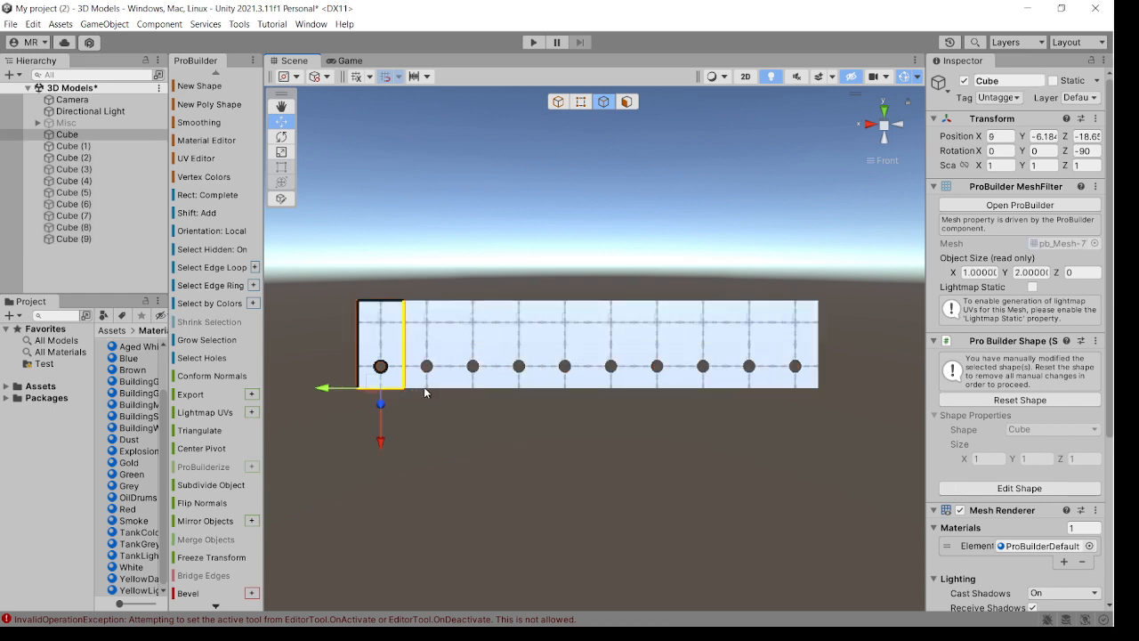
left_click(451, 388, "shift")
left_click(515, 390, "shift")
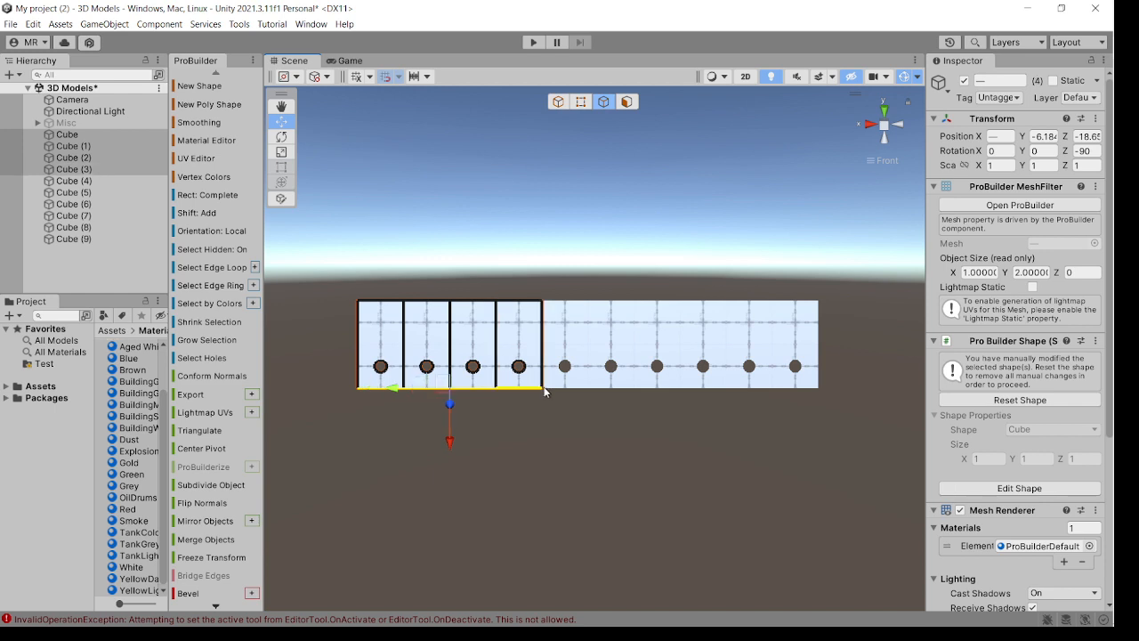
left_click(558, 391, "shift")
left_click(610, 389, "shift")
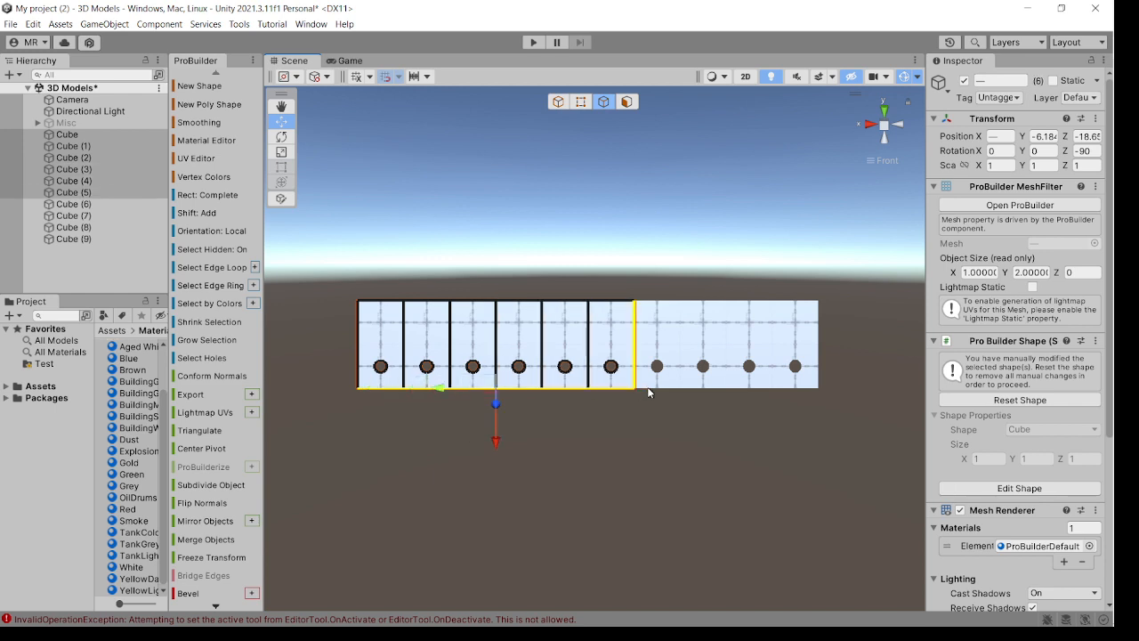
left_click(656, 388, "shift")
left_click(704, 389, "shift")
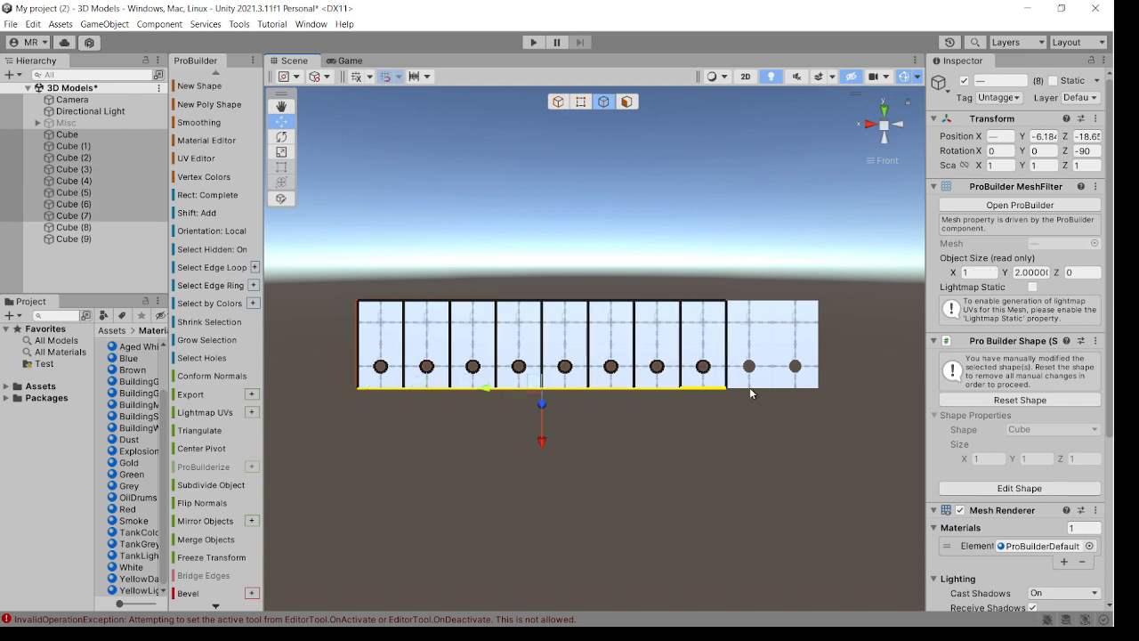
left_click(777, 387, "shift")
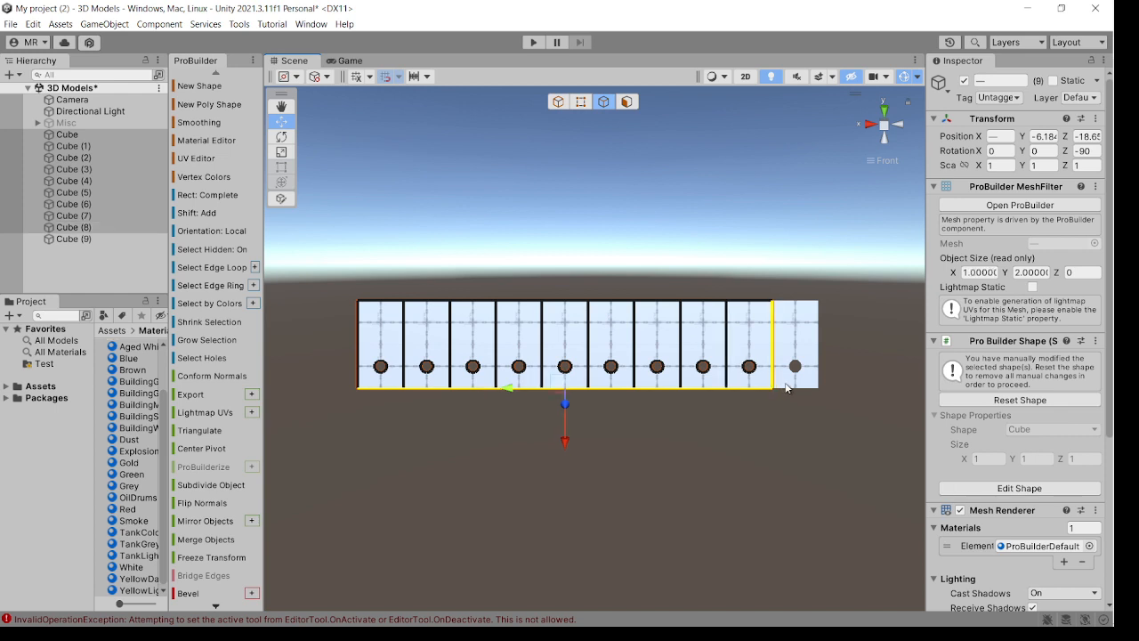
left_click(786, 388, "shift")
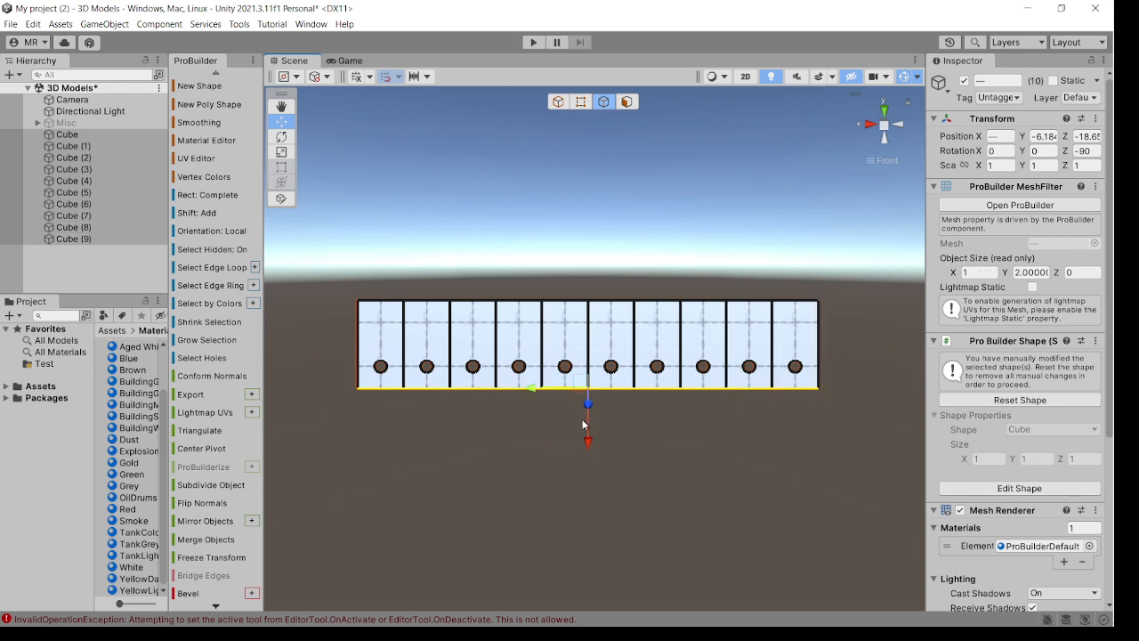
left_click_drag(588, 440, 590, 472)
Step: Extrude the free vertical edge of the end cube outward by about 3 units as a new face
middle_click_drag(456, 416, 532, 430)
left_click(468, 406)
left_click_drag(468, 406, 422, 412, "alt")
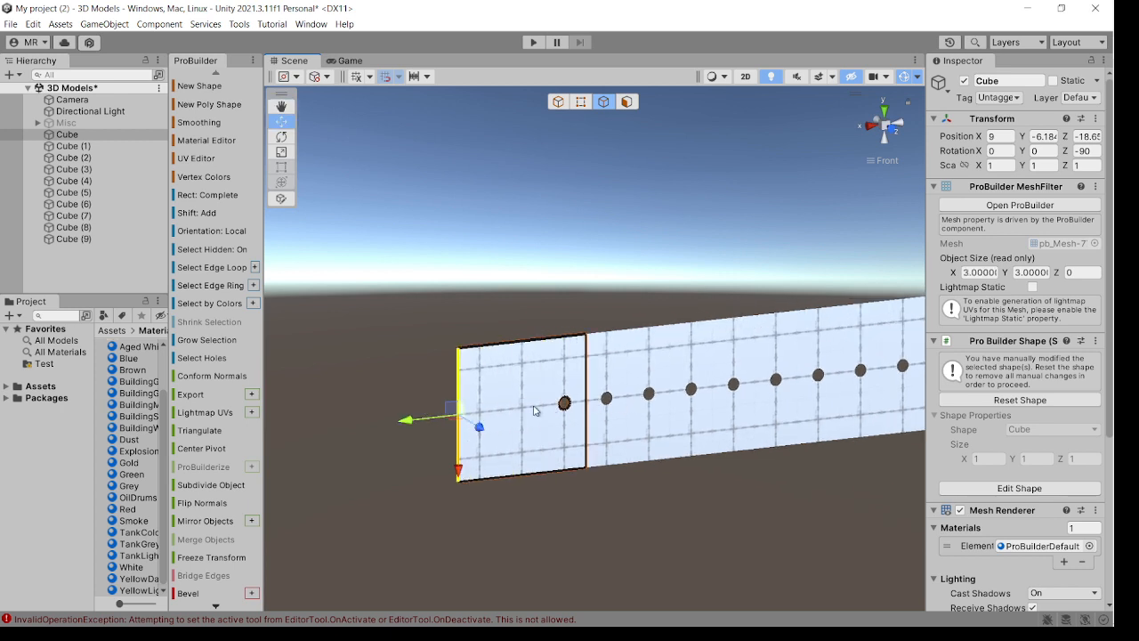
key("ctrl+z")
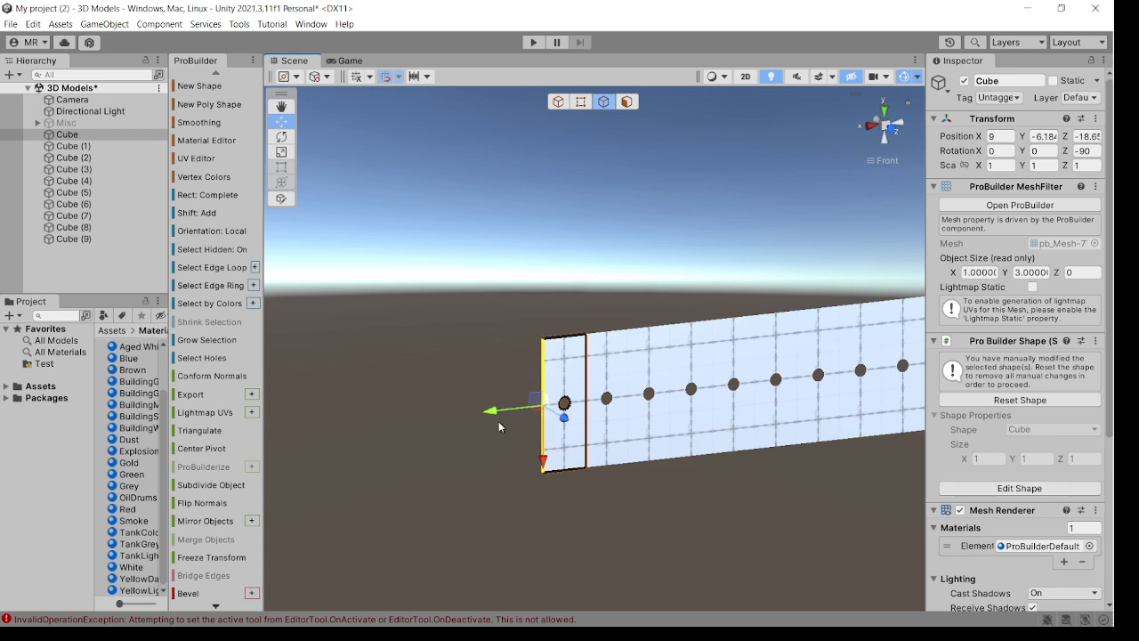
left_click_drag(490, 413, 399, 419, "shift")
right_click_drag(399, 419, 476, 416)
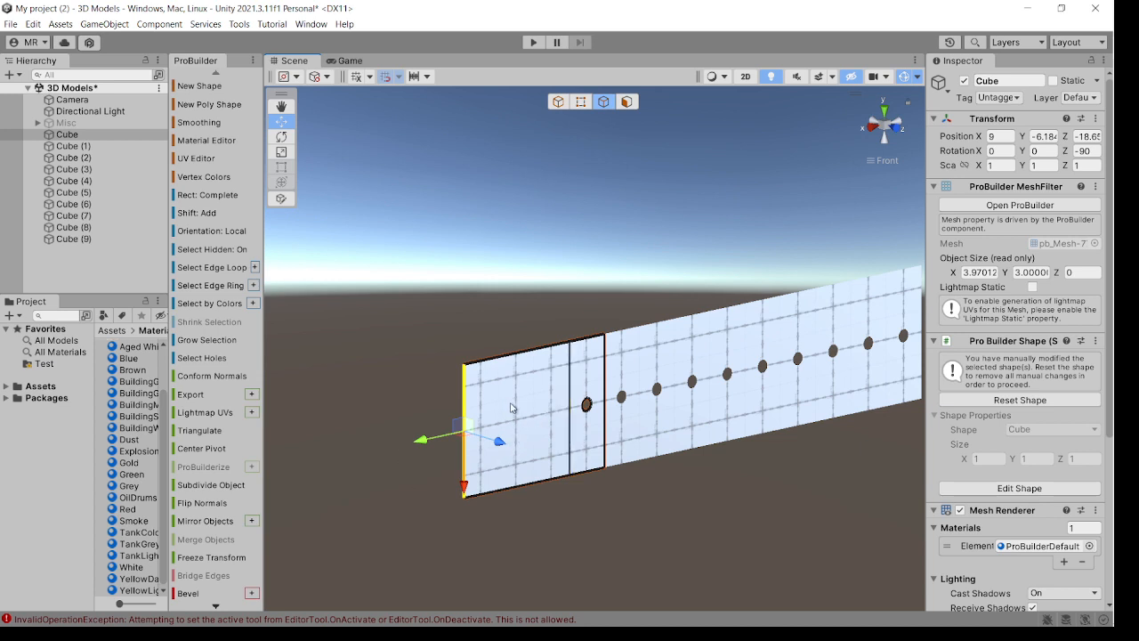
Step: Select both outer vertices of the extruded face and move them 2 units along Z to angle the face away from the row
left_click(582, 103)
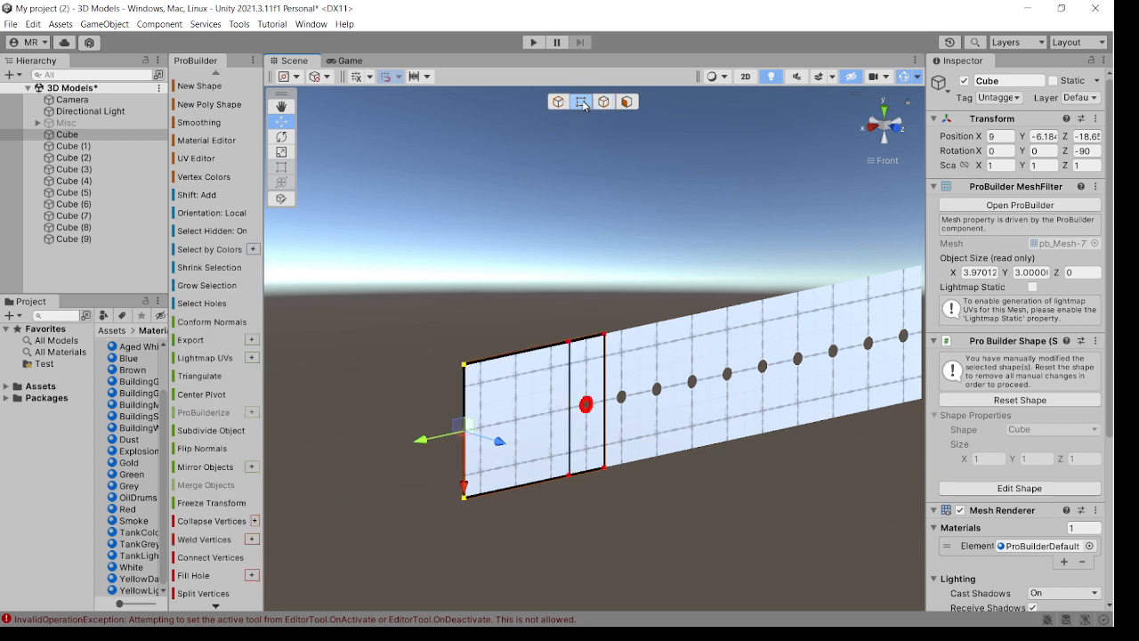
left_click(466, 367)
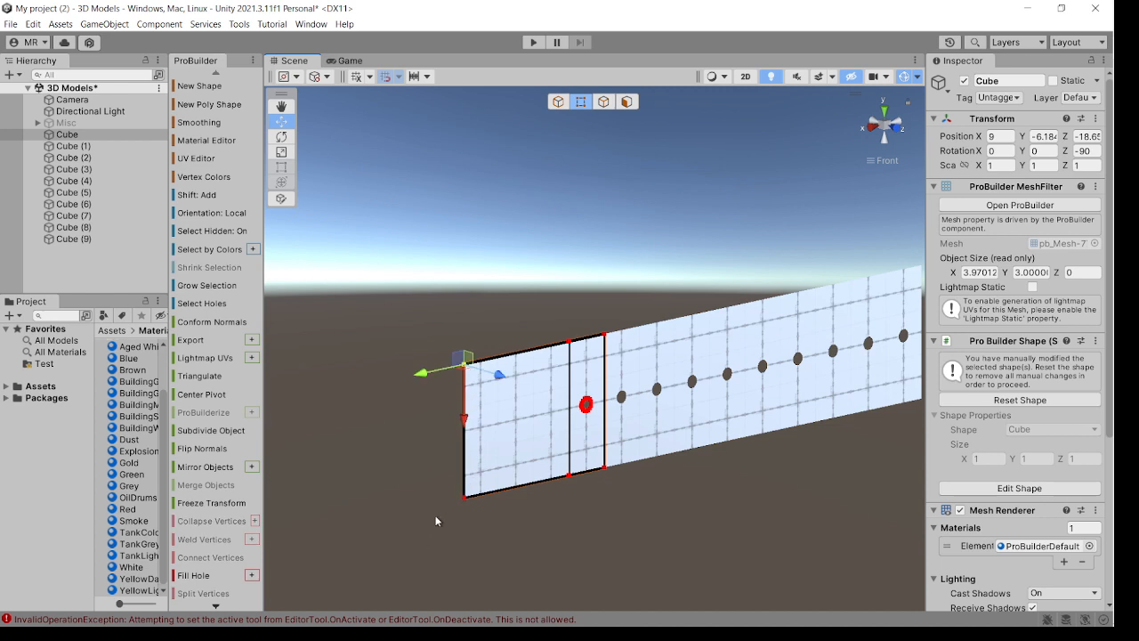
left_click_drag(411, 541, 507, 327)
left_click_drag(475, 405, 516, 420, "alt")
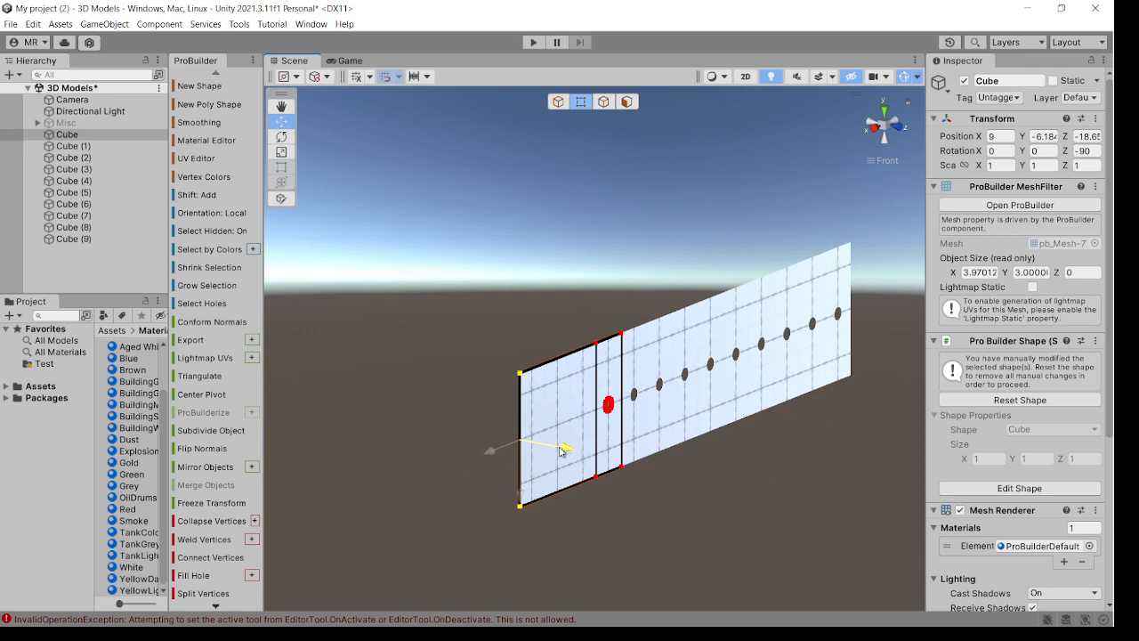
left_click_drag(554, 448, 503, 424)
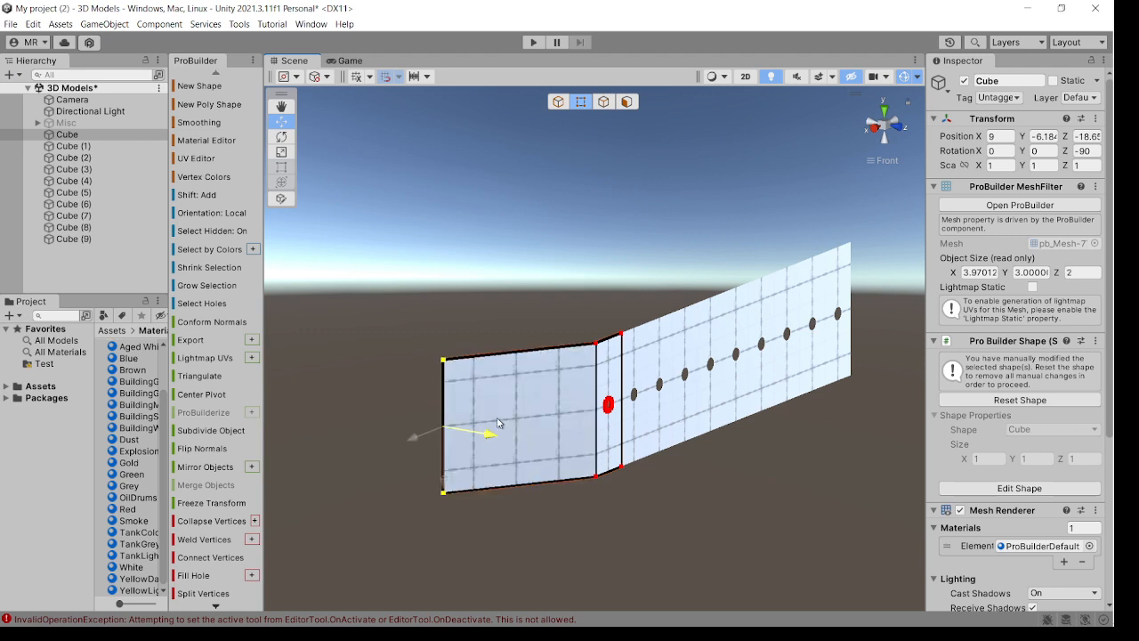
Step: Move only the upper outer vertex of the angled face 2 units farther outward along the row so the end slants
left_click_drag(498, 425, 571, 447, "alt")
left_click_drag(683, 414, 660, 434, "alt")
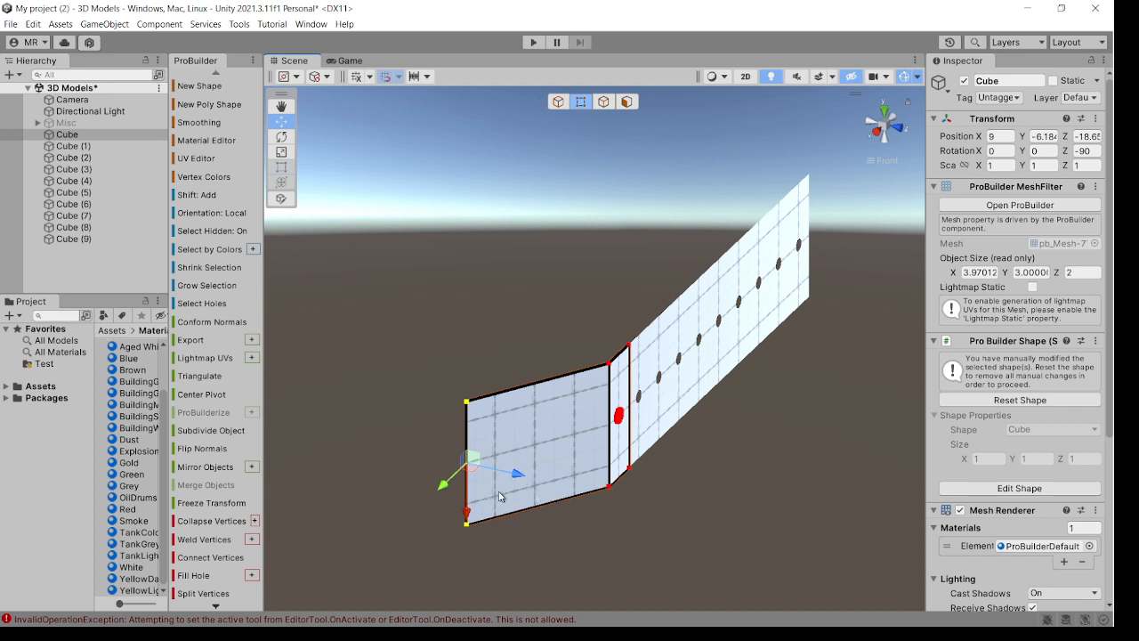
left_click_drag(521, 482, 580, 483, "alt")
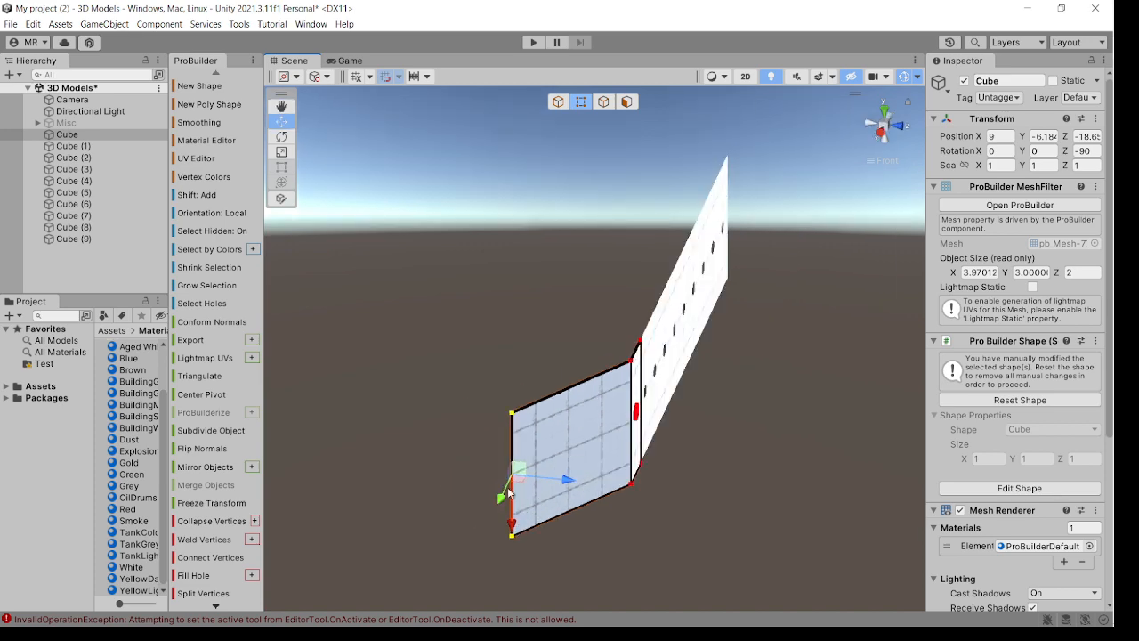
left_click_drag(501, 424, 327, 385, "alt")
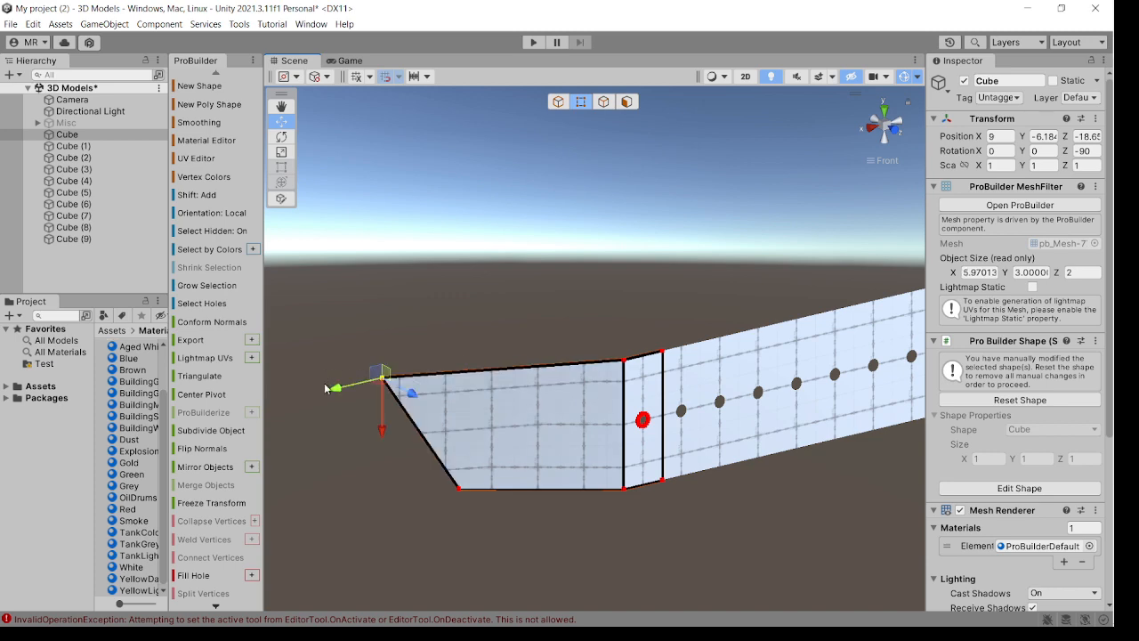
Step: Move the lower and the upper outer vertices of the angled face 1 unit each farther along Z
left_click_drag(384, 426, 544, 422, "alt")
left_click(540, 506)
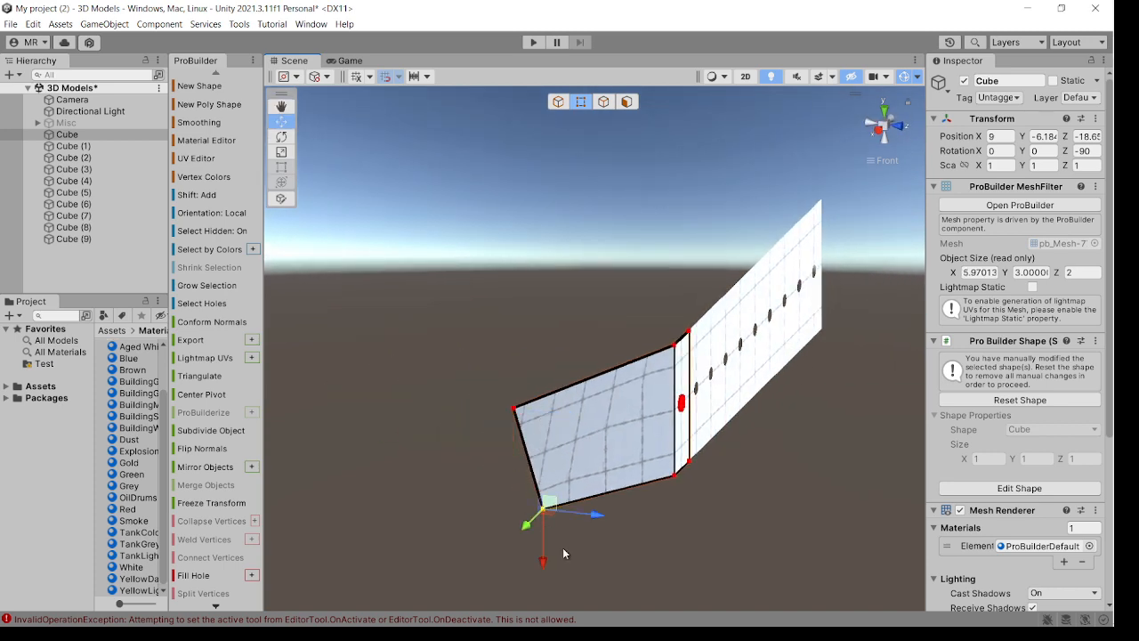
left_click_drag(544, 560, 520, 538)
left_click_drag(600, 516, 542, 511)
left_click(512, 407)
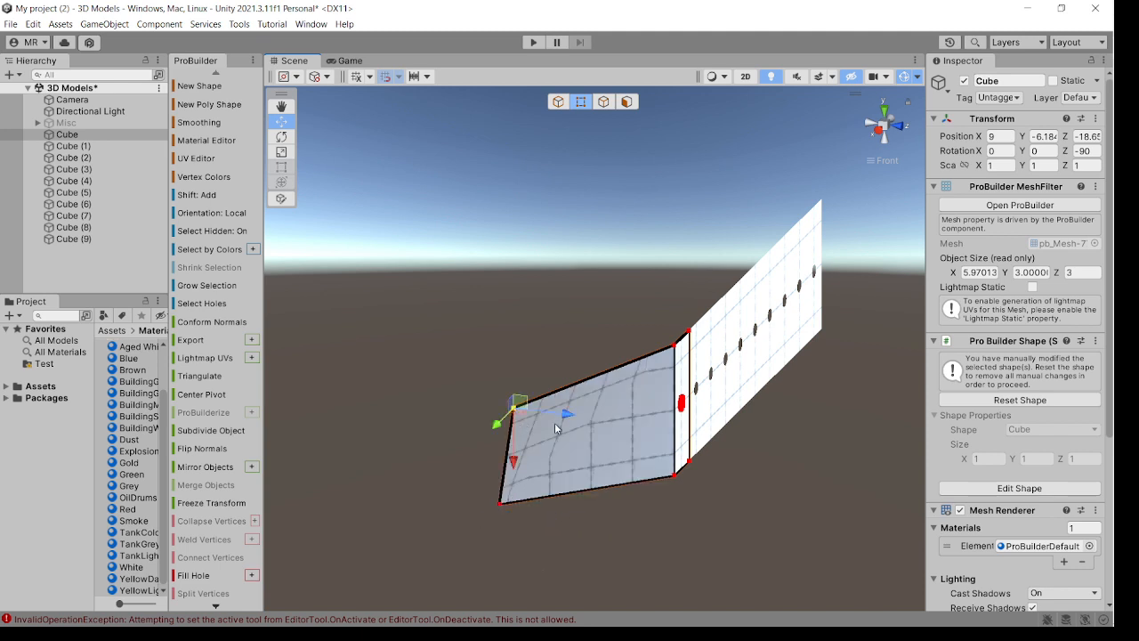
left_click_drag(566, 414, 525, 407)
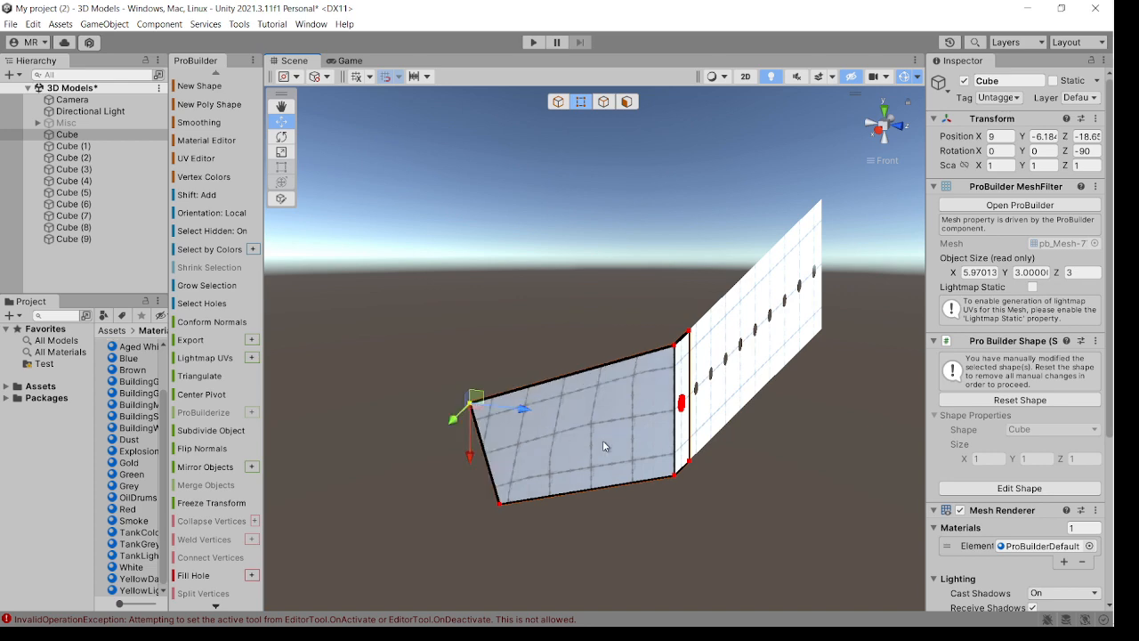
left_click_drag(603, 440, 653, 458, "alt")
left_click(526, 531)
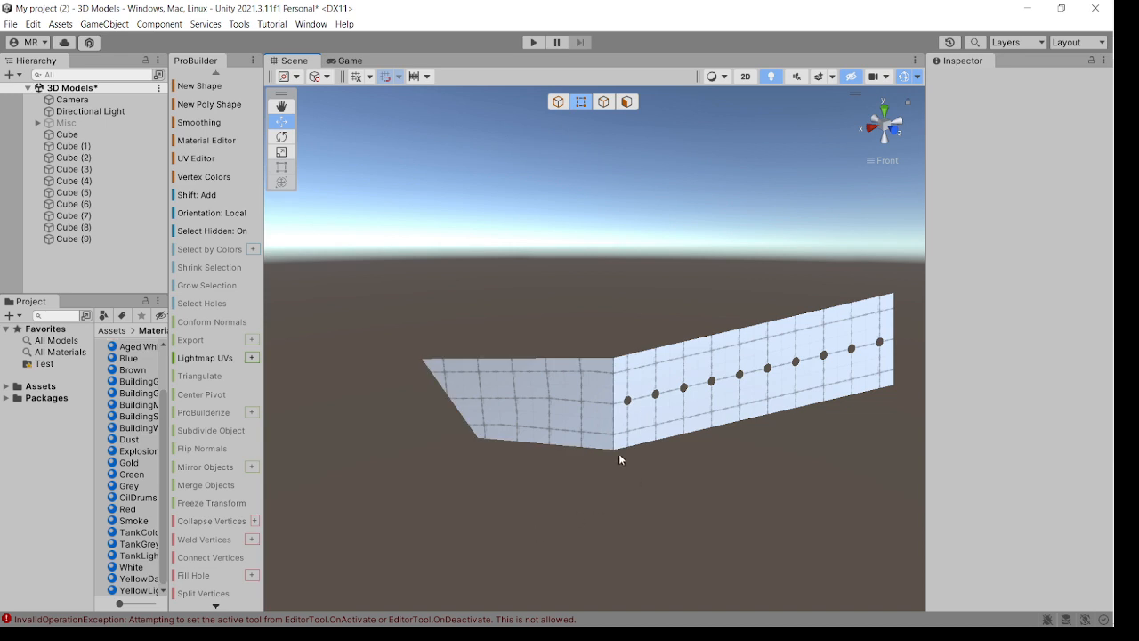
Step: Connect the upper and lower edges of the end cube's angled face with a new edge across its middle
left_click(615, 425)
scroll(614, 424, "up", 5)
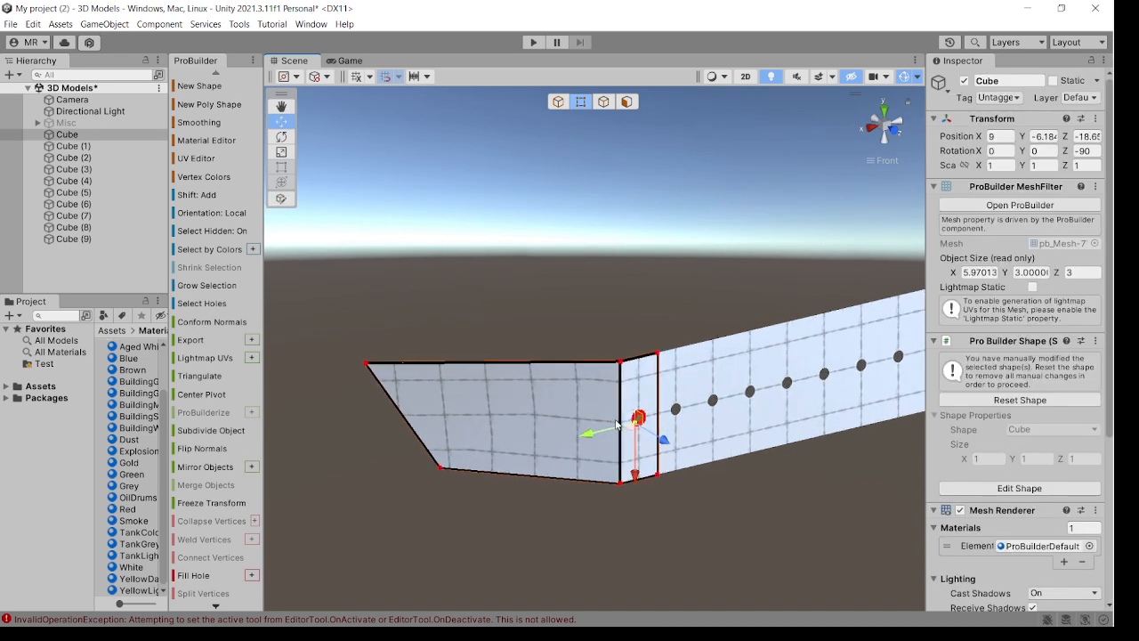
left_click(602, 371)
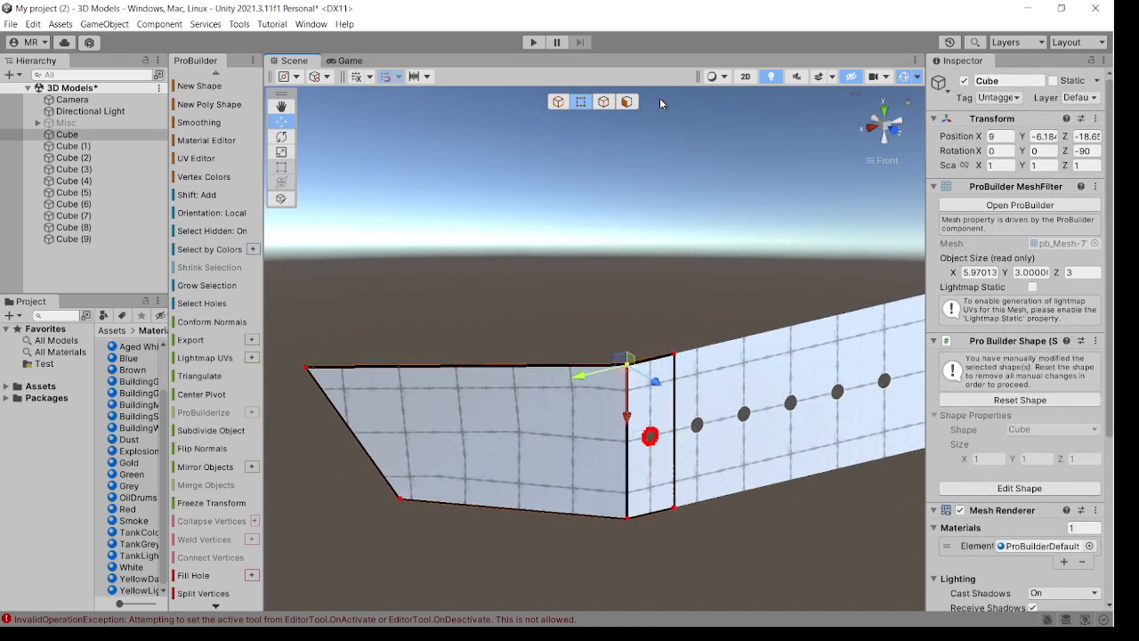
left_click(604, 102)
left_click(540, 365)
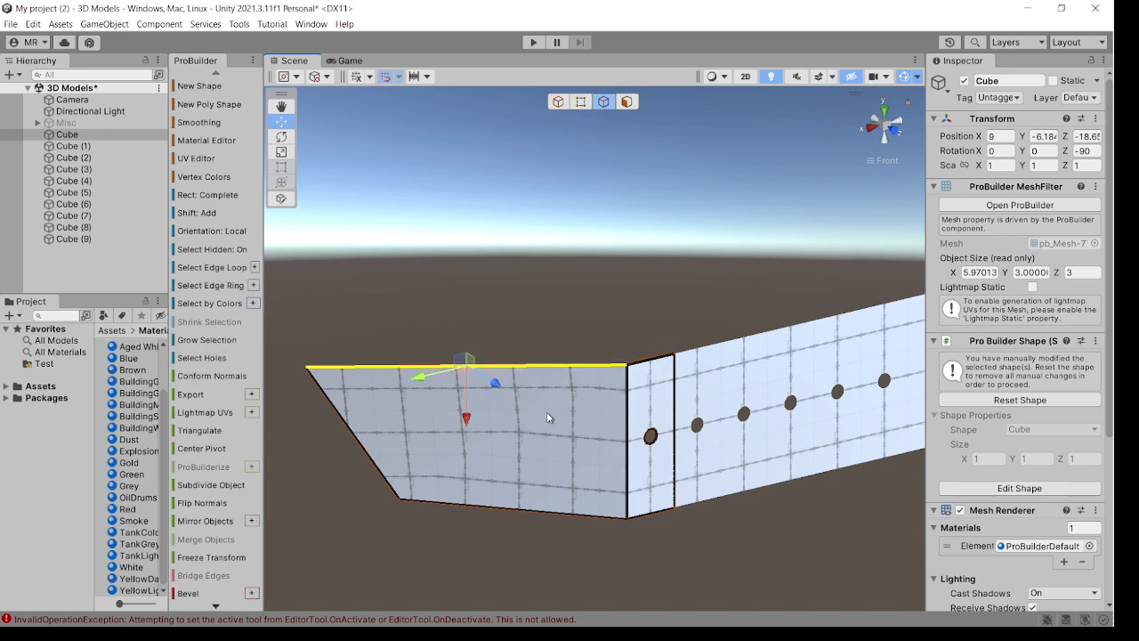
left_click(541, 509, "shift")
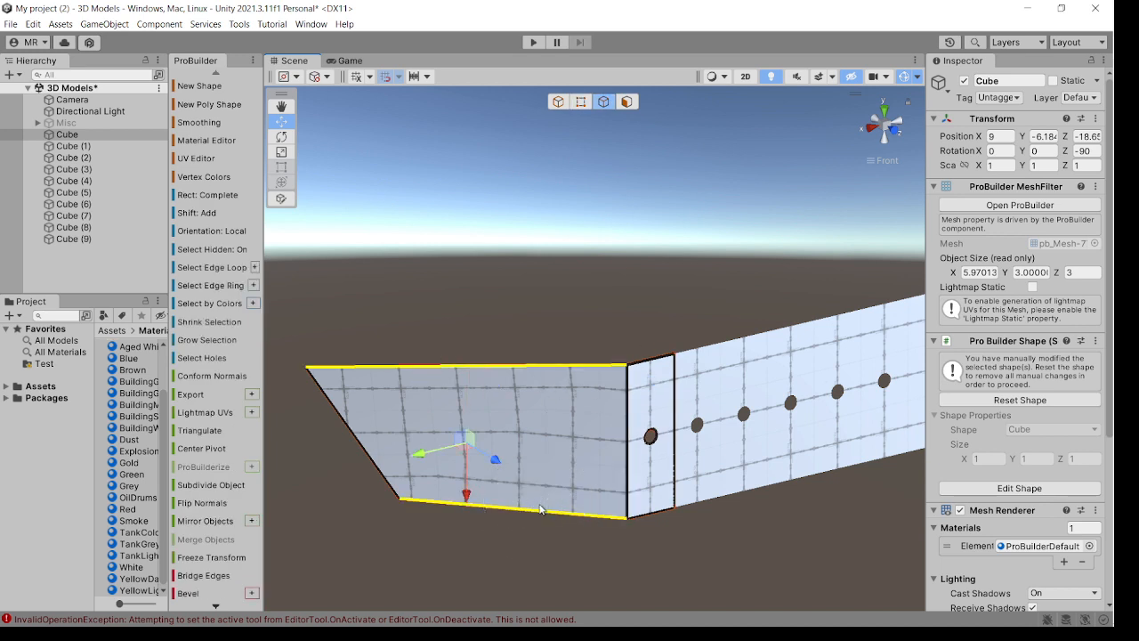
key("alt+e")
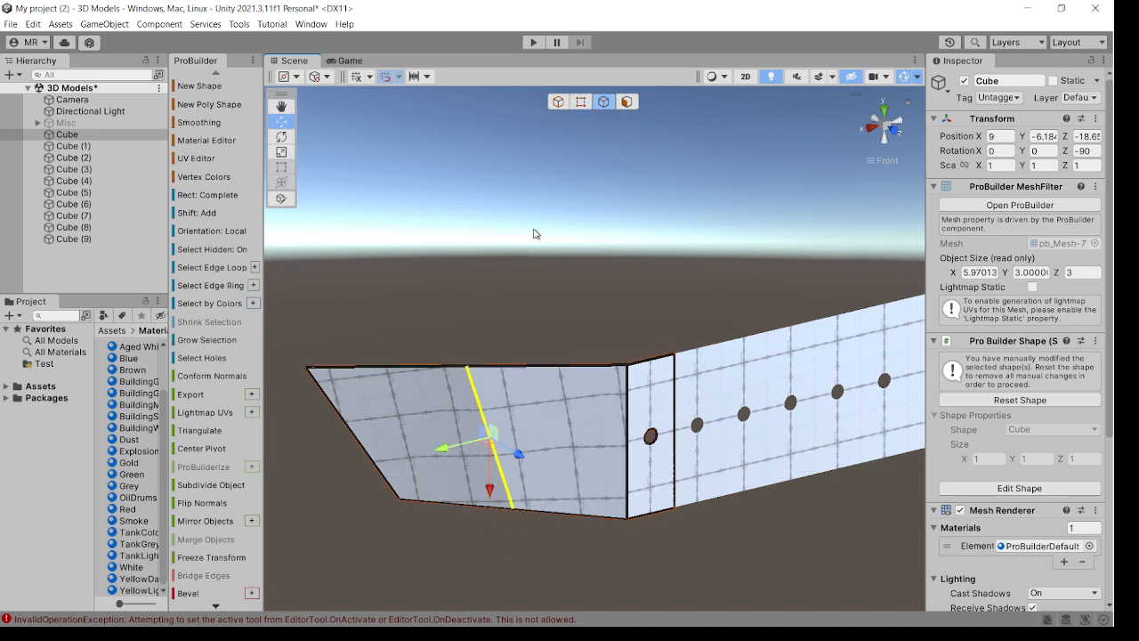
Step: Move the new edge's upper and lower vertices toward the panel row and along Z, making a narrow transition face at the bend
left_click(581, 102)
left_click(467, 368)
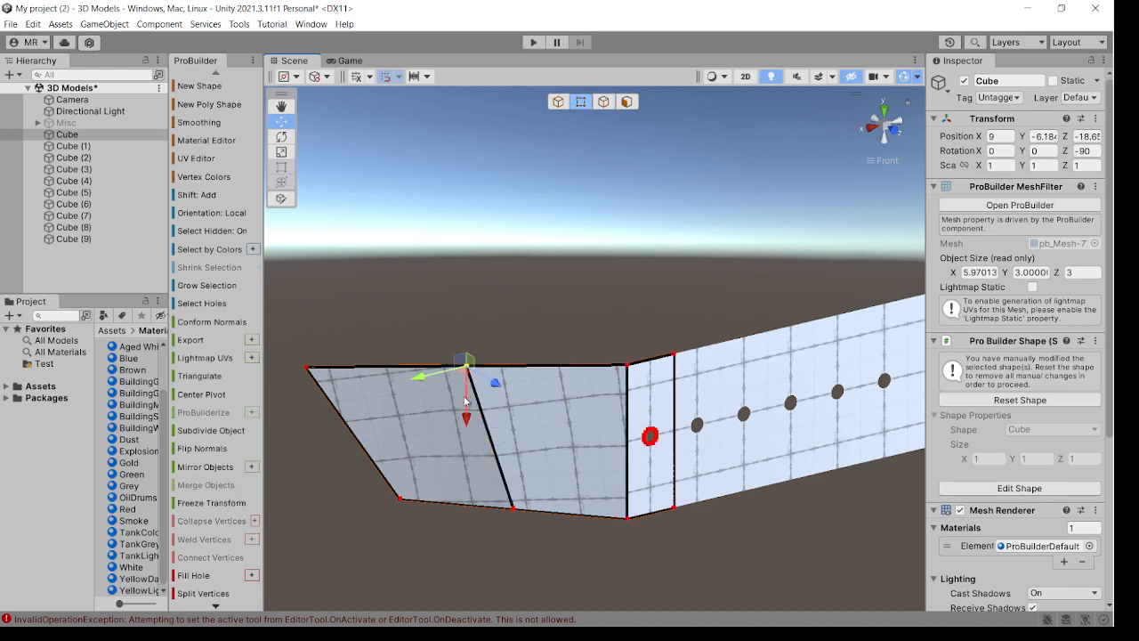
left_click_drag(483, 428, 530, 458, "alt")
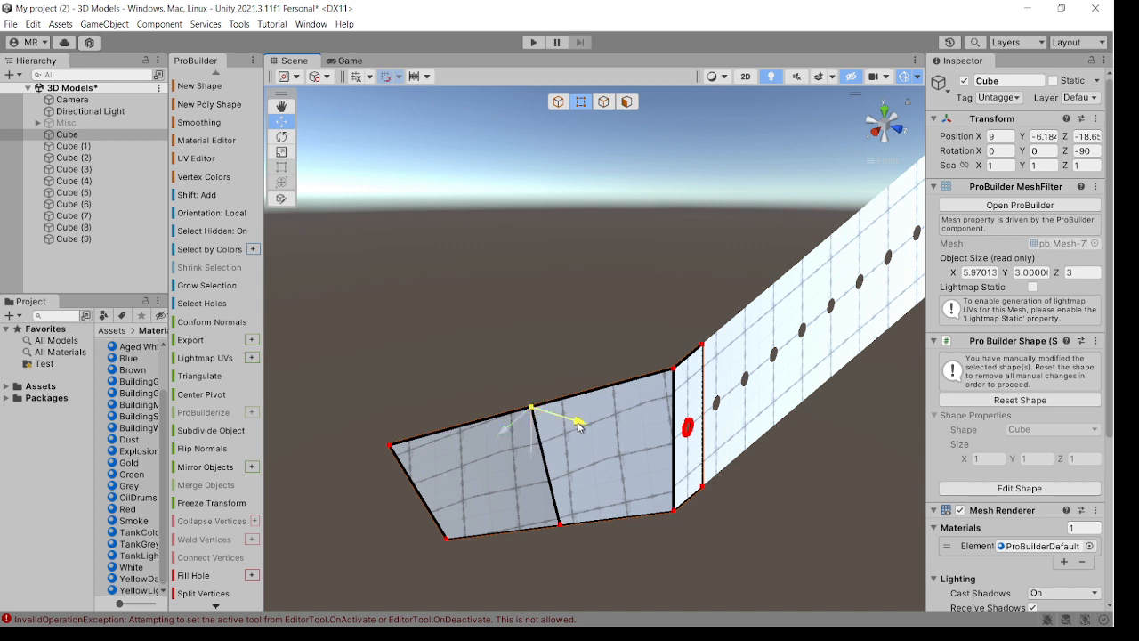
mouse_move(579, 422)
left_mouse_down()
mouse_move(613, 438)
mouse_move(548, 446)
mouse_move(586, 423)
left_mouse_up()
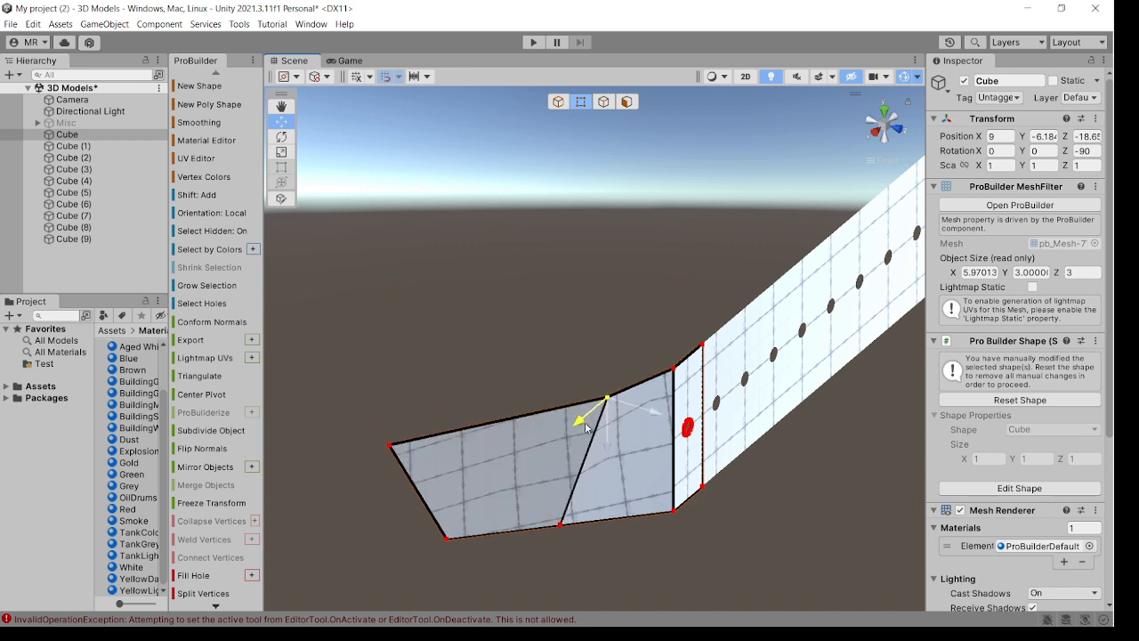
left_click(559, 522)
left_click_drag(604, 539, 583, 444)
left_click_drag(506, 431, 566, 447, "alt")
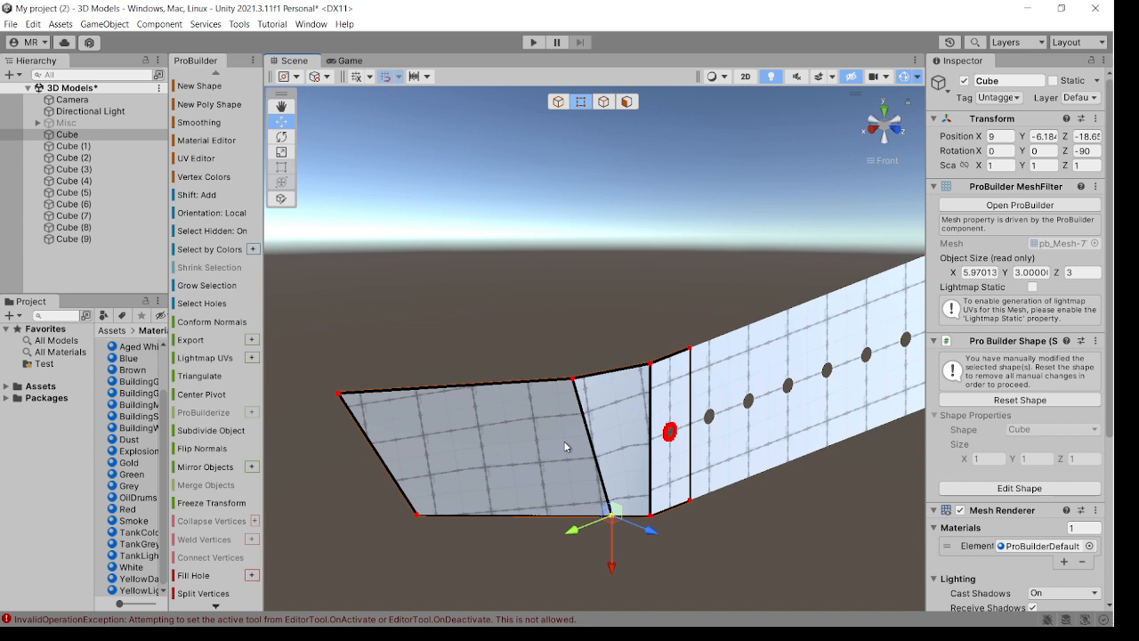
Step: Connect the upper and lower edges of the narrow transition face to split it down the middle
left_click(629, 381)
left_click(625, 104)
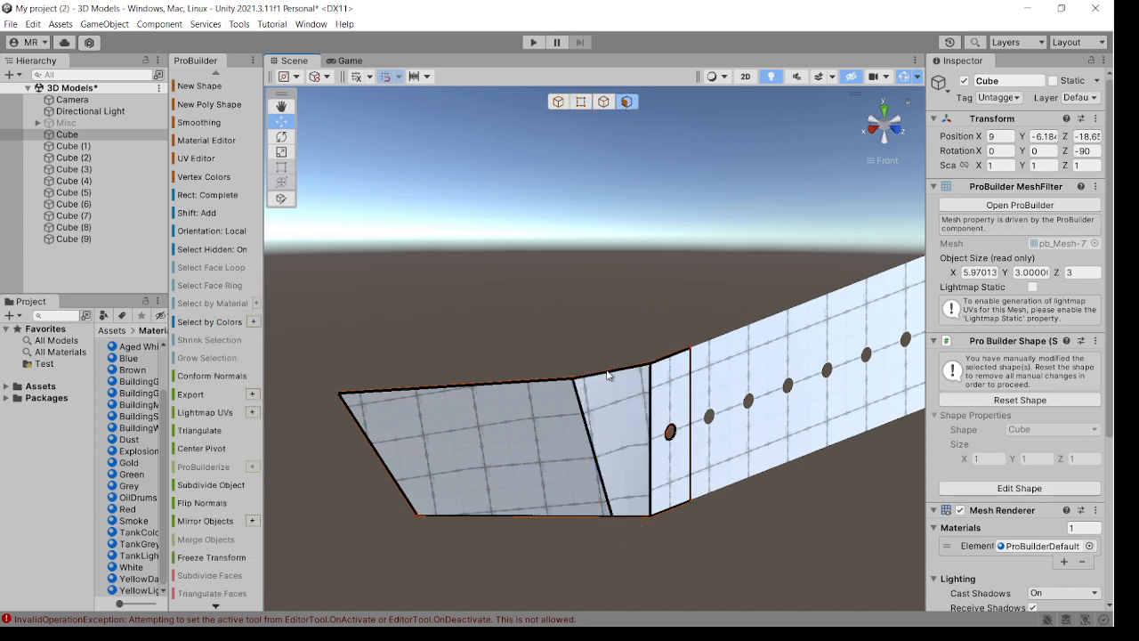
left_click(611, 371)
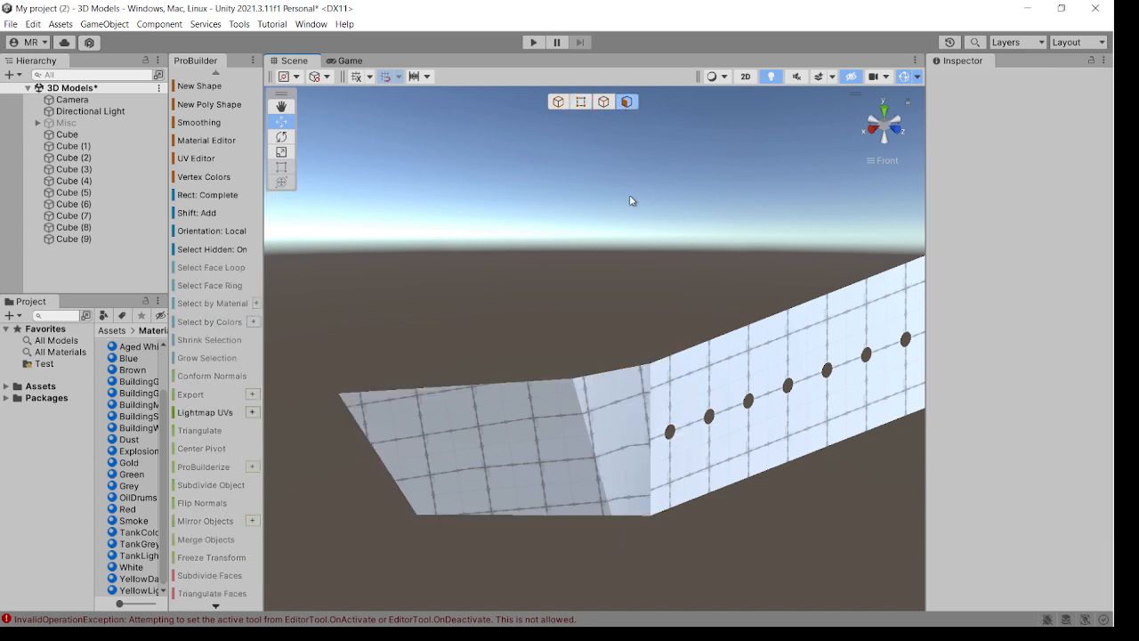
left_click(603, 102)
left_click(601, 379)
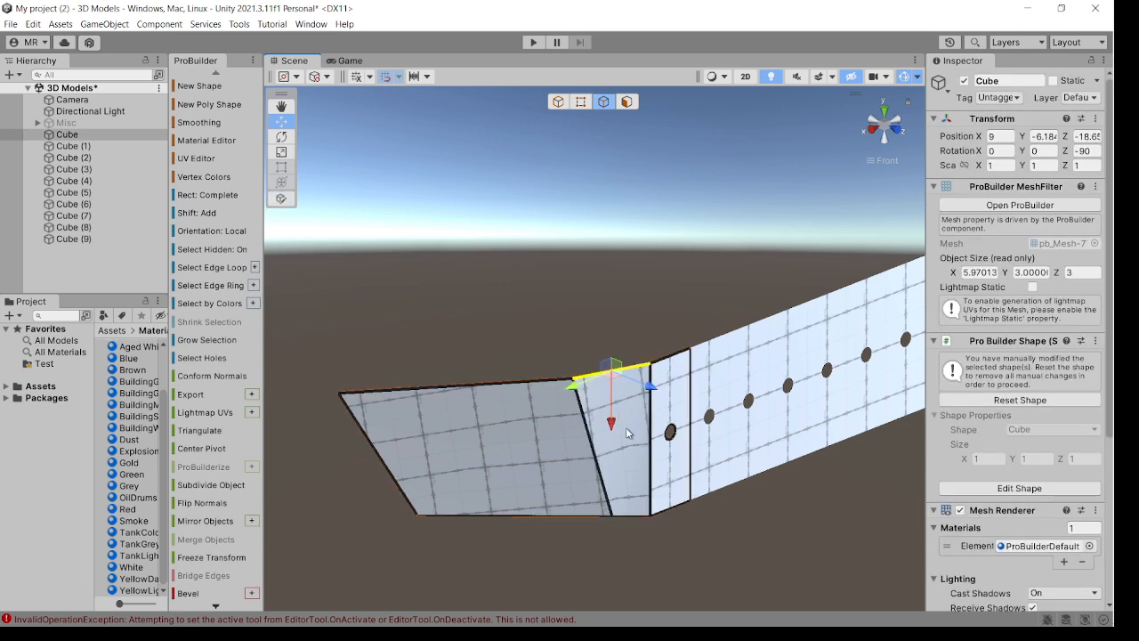
left_click(630, 523, "shift")
key("alt+e")
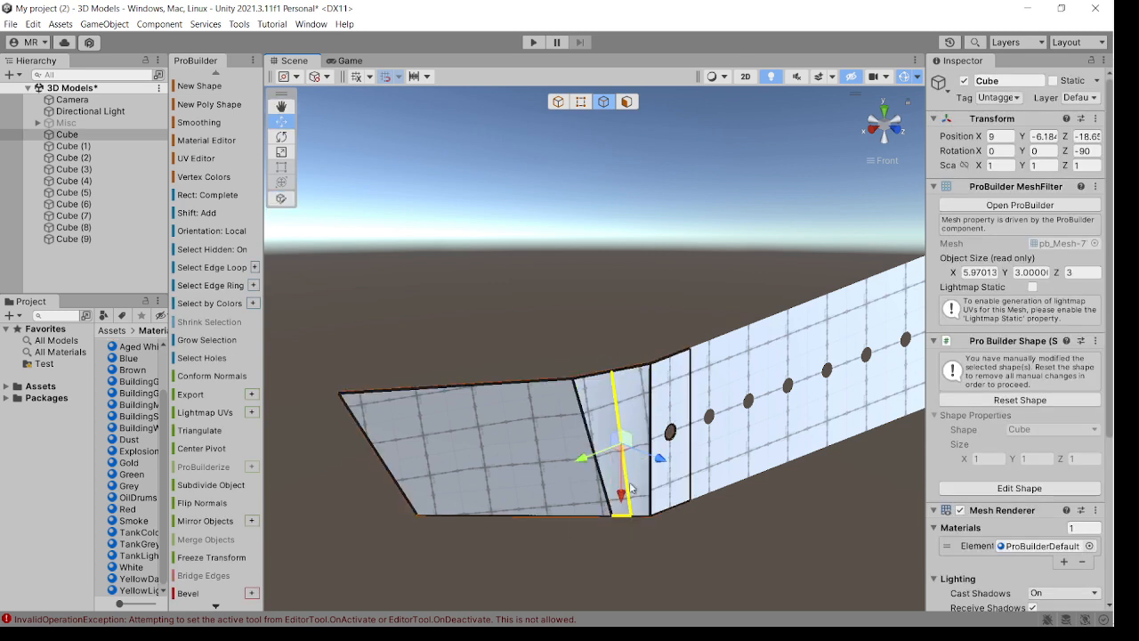
Step: Split both halves of the narrow transition face by connecting each half's upper and lower edges
left_click(631, 372)
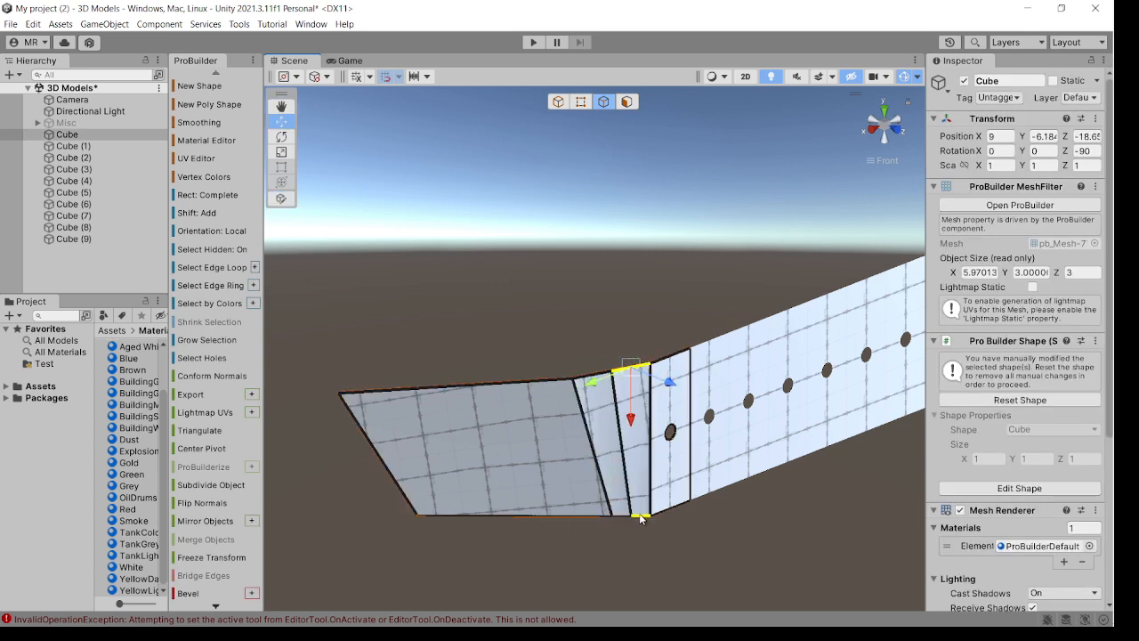
left_click(643, 522, "shift")
key("alt+e")
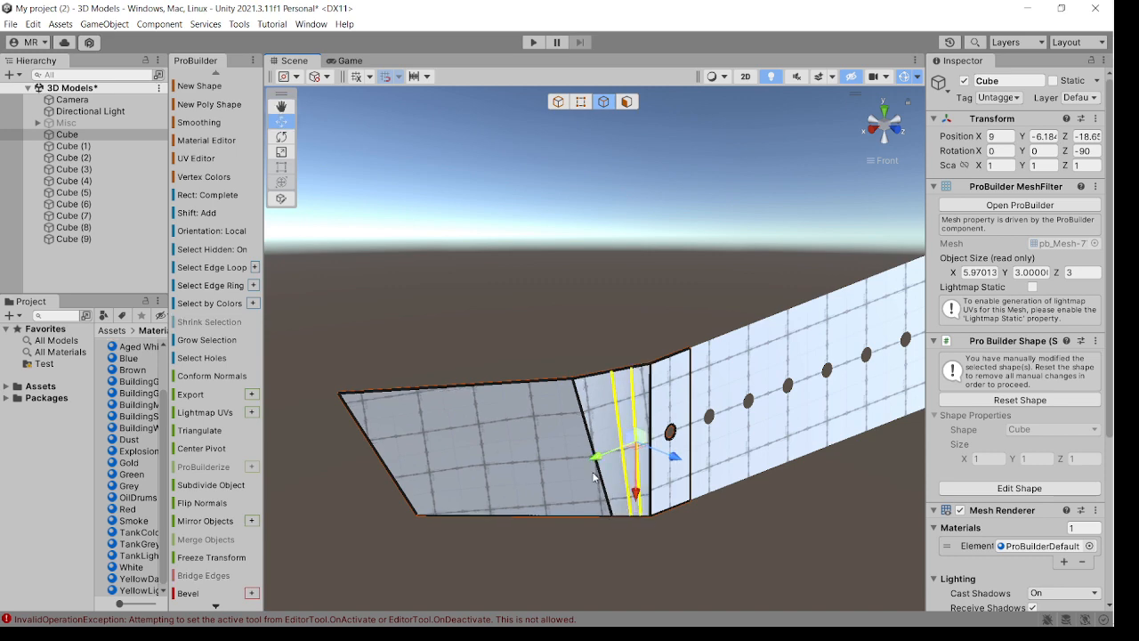
left_click(595, 377)
left_click(620, 516, "shift")
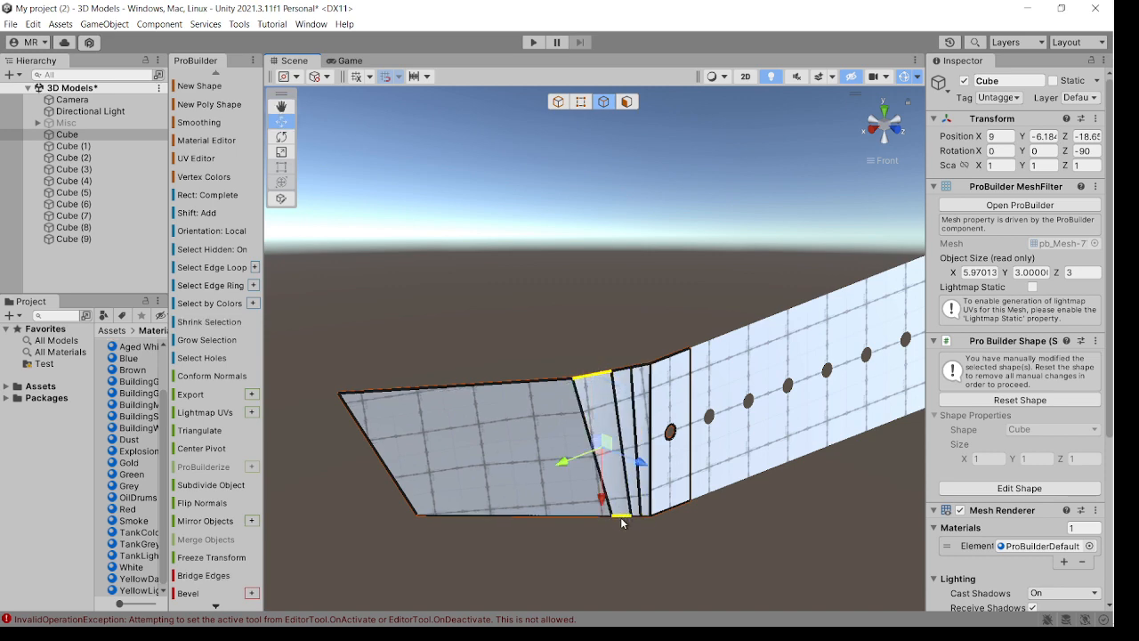
key("alt+e")
Step: Set the move increment snapping to 0.01
left_click_drag(585, 501, 628, 502, "alt")
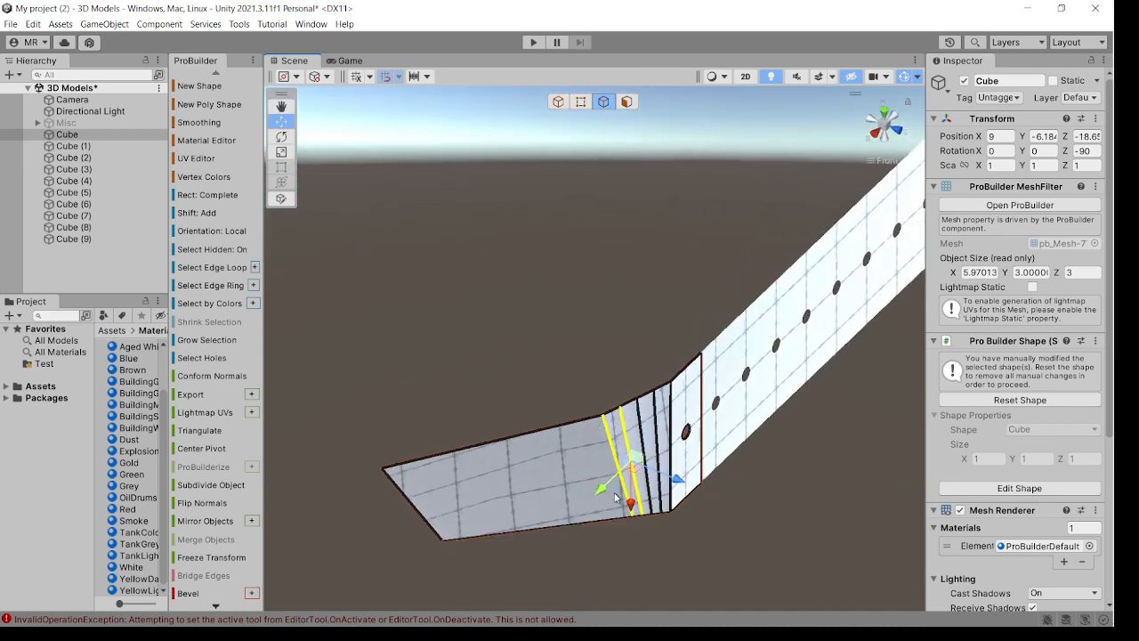
left_click(428, 76)
left_click(498, 106)
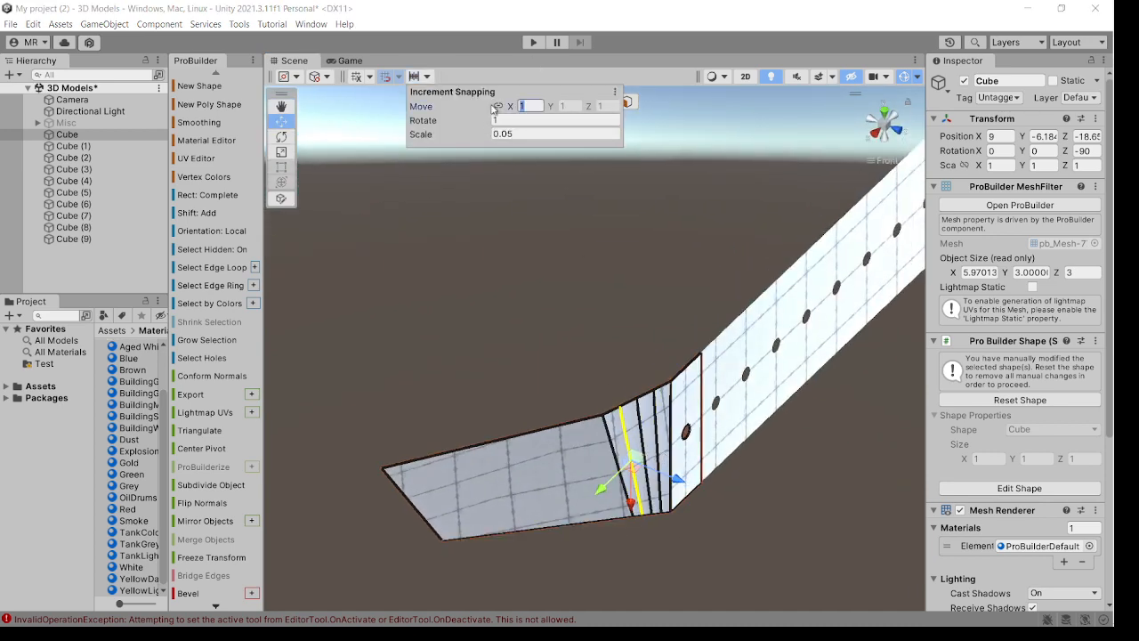
type("0.01")
Step: Shift the three inner edges of the transition strip along Z in small amounts to round the bend into a smooth curve
left_click_drag(598, 558, 660, 545, "alt")
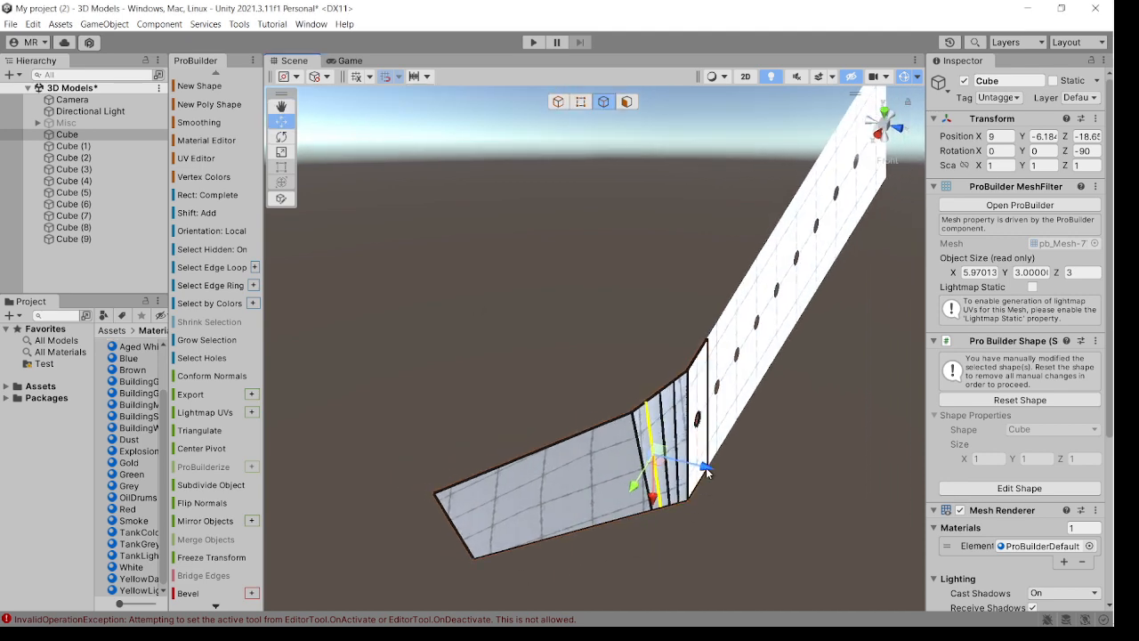
left_click_drag(674, 446, 687, 479, "alt")
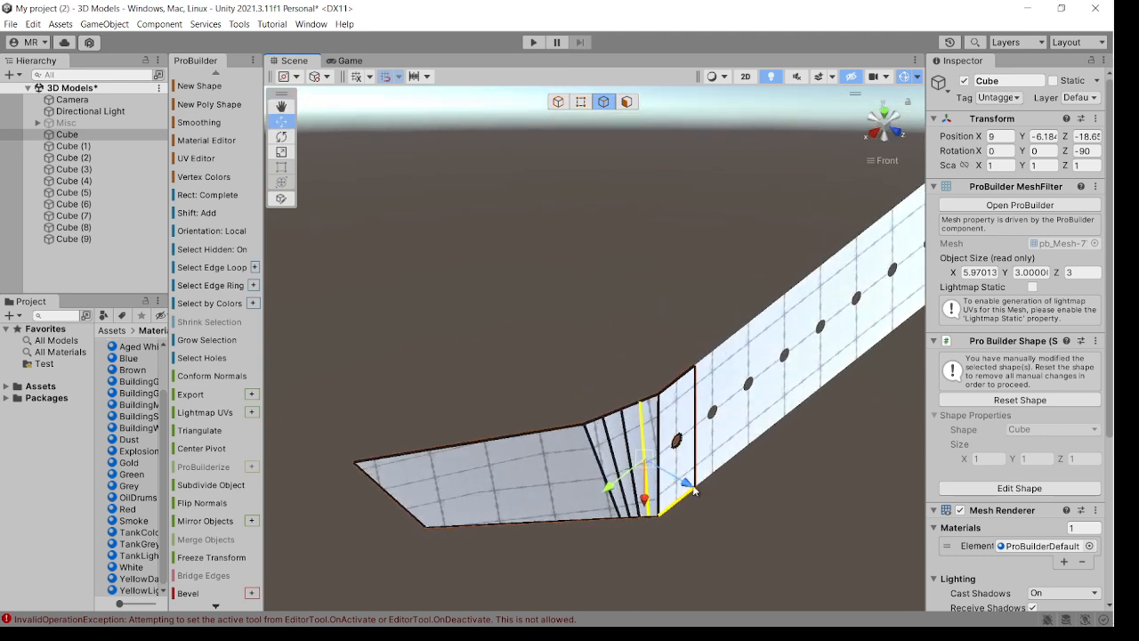
mouse_move(687, 483)
left_mouse_down()
mouse_move(685, 501)
mouse_move(705, 484)
left_mouse_up()
left_click(631, 483)
left_click(638, 488)
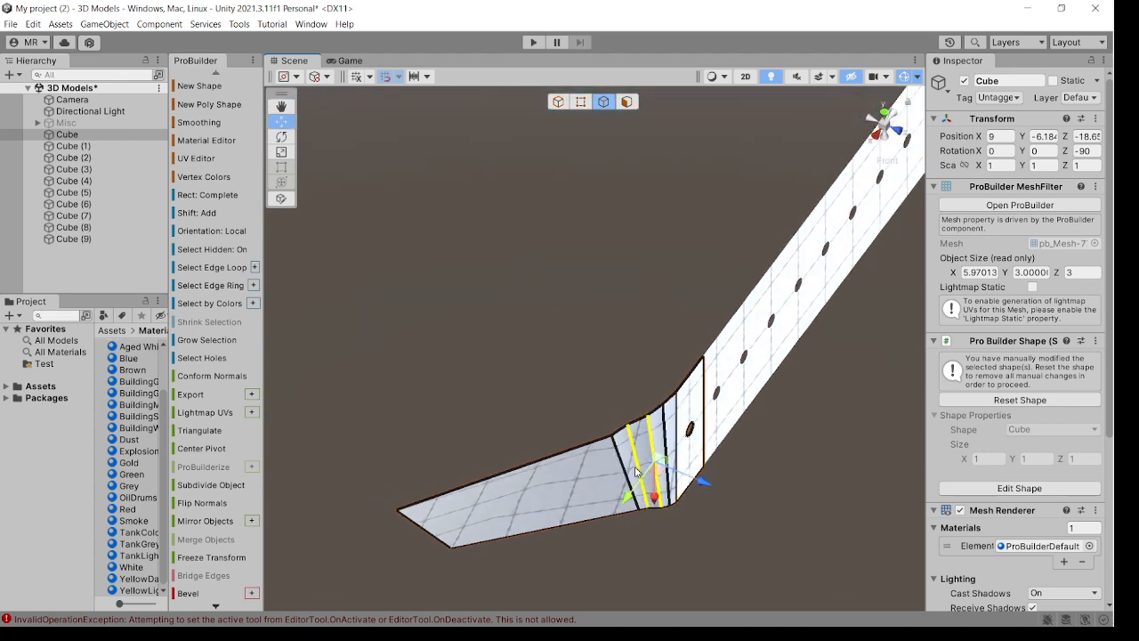
left_click_drag(688, 487, 692, 490)
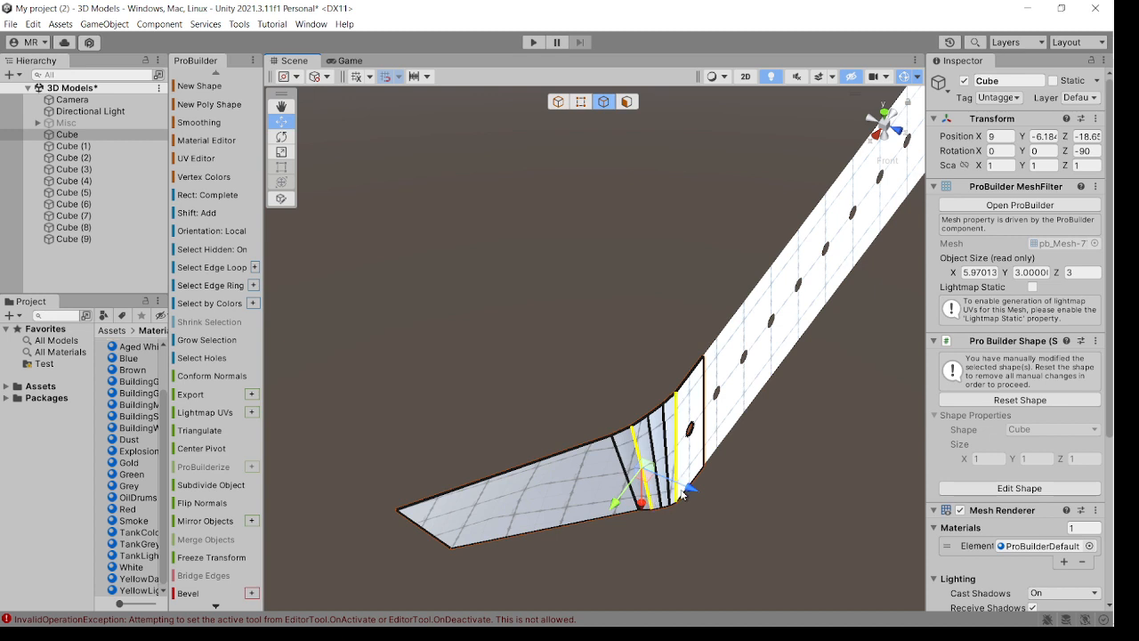
left_click_drag(690, 488, 585, 278)
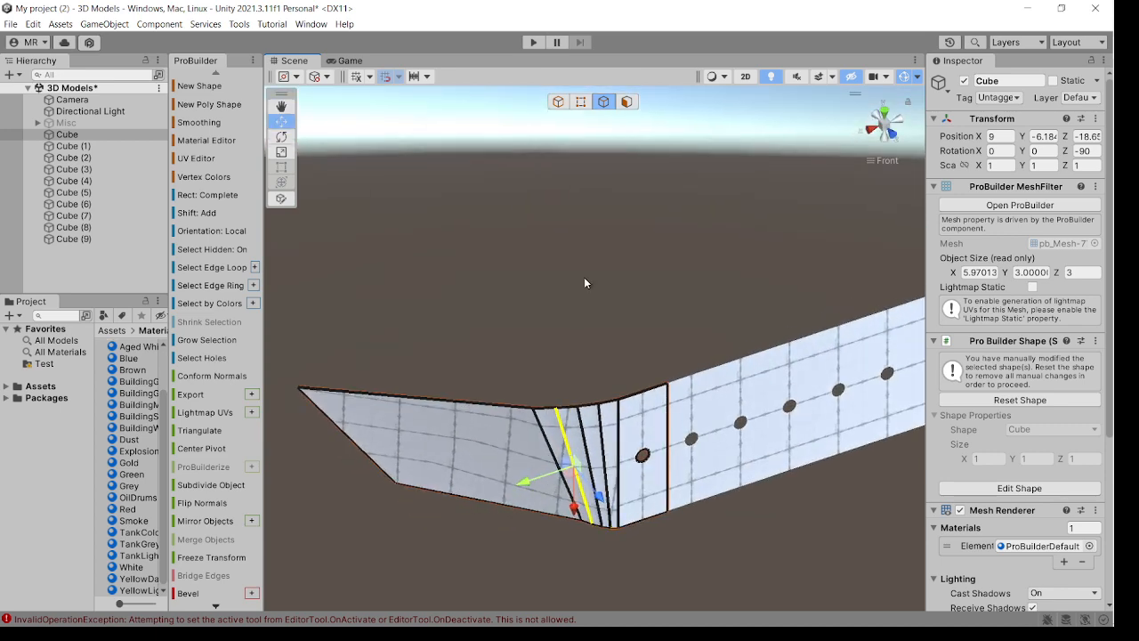
Step: Select all faces of the end cube, from the slanted end to the panel with the hole, and merge them into one face
left_click(627, 101)
left_click(501, 494)
left_click(583, 487, "shift")
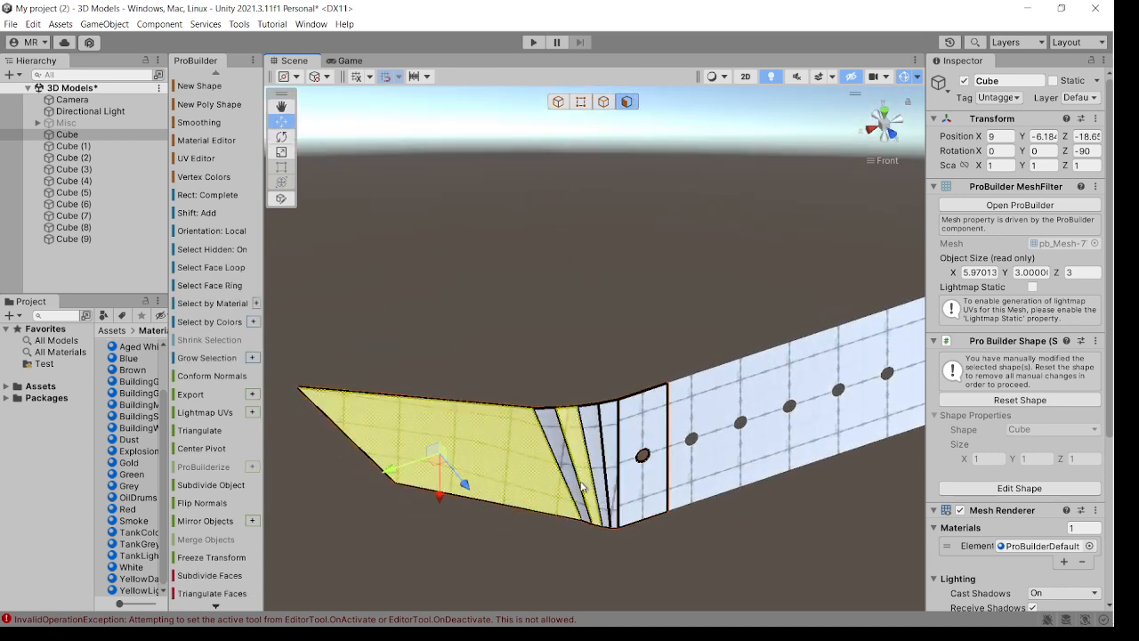
left_click(578, 488, "shift")
left_click(591, 487, "shift")
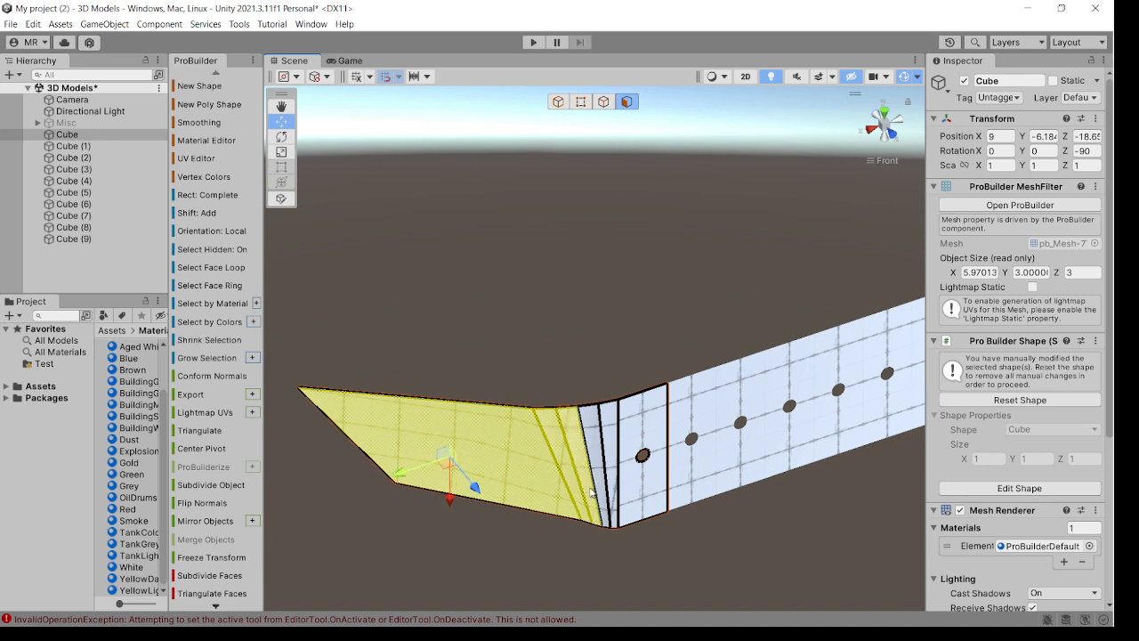
left_click(604, 487, "shift")
left_click(621, 490, "shift")
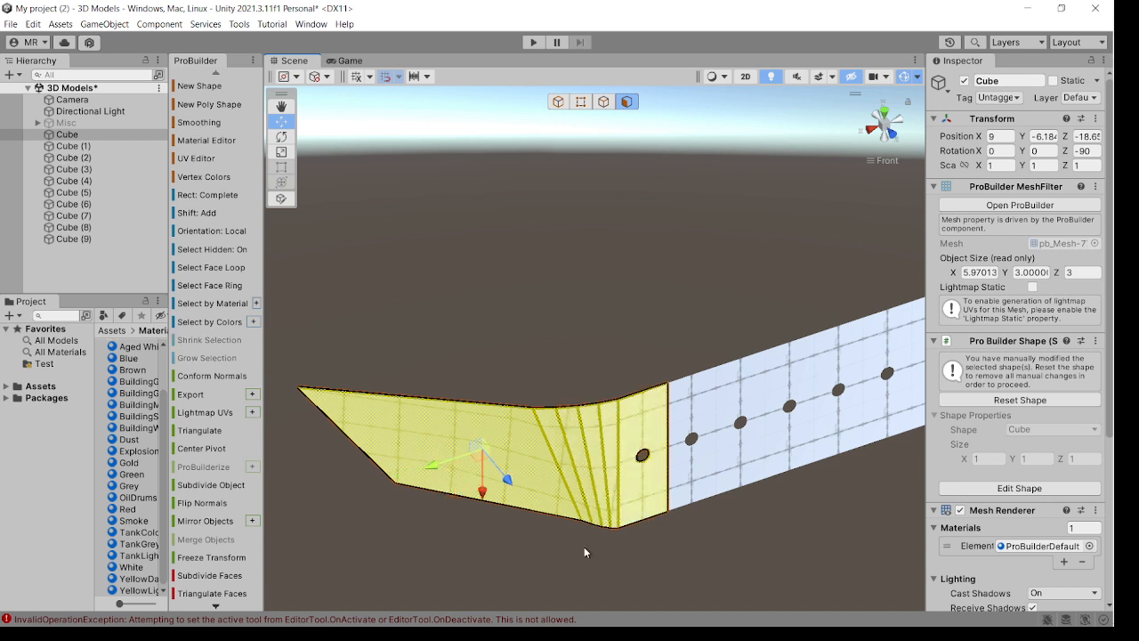
scroll(224, 414, "down", 5)
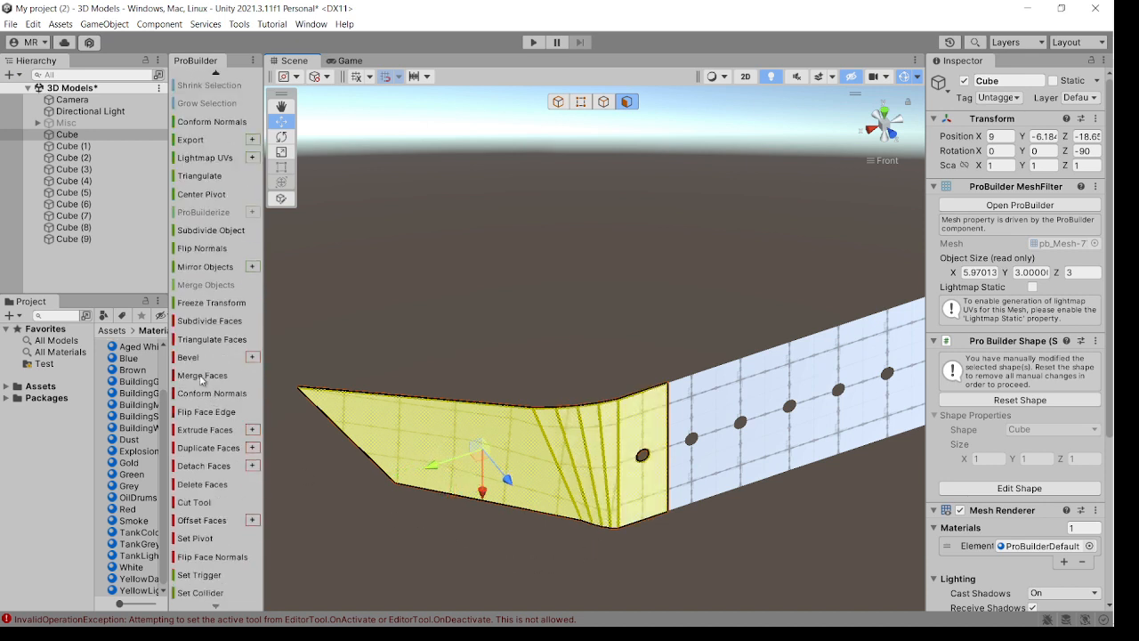
left_click(202, 376)
left_click_drag(366, 545, 487, 573, "alt")
left_click(566, 569)
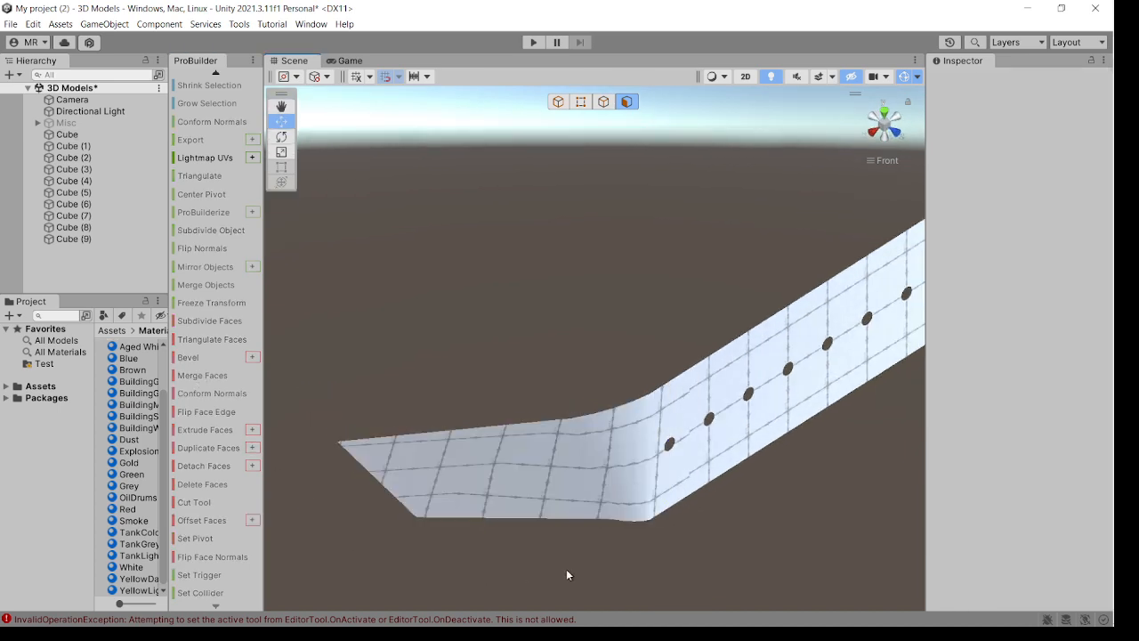
left_click_drag(566, 569, 535, 491, "alt")
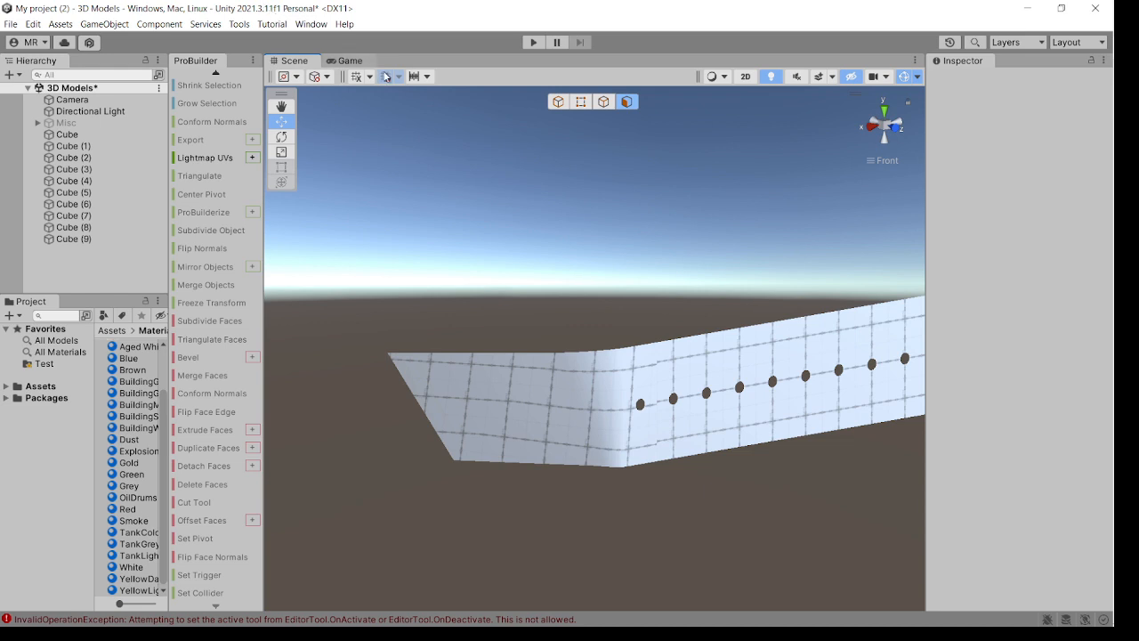
left_click(558, 101)
left_click_drag(566, 202, 574, 333, "alt")
left_click(579, 405)
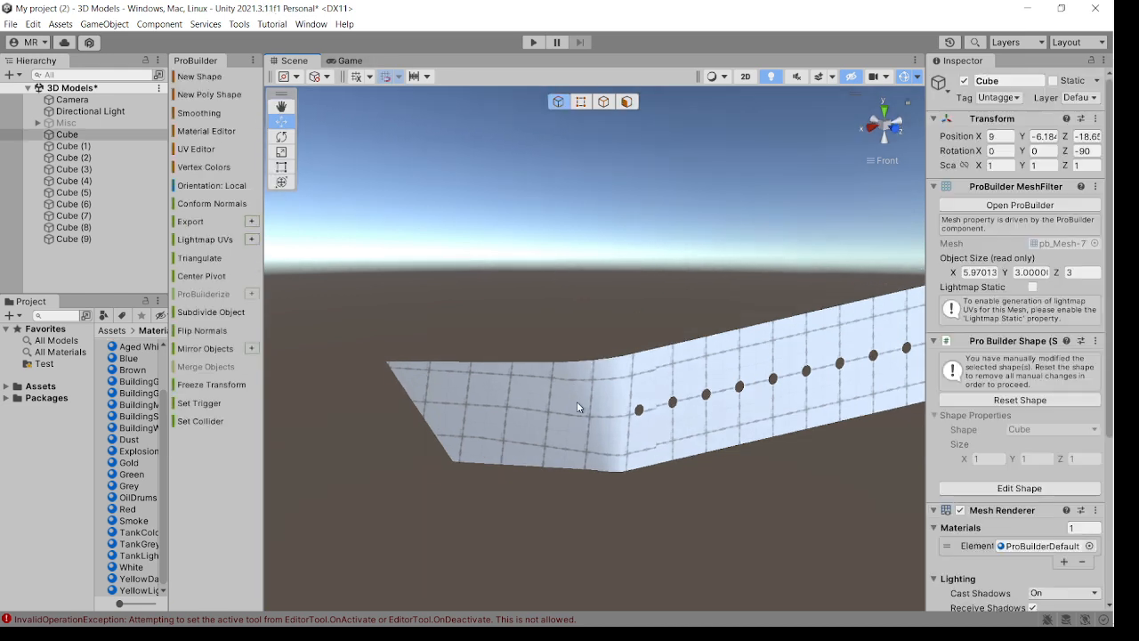
scroll(581, 406, "down", 3)
left_click_drag(607, 411, 604, 425, "alt")
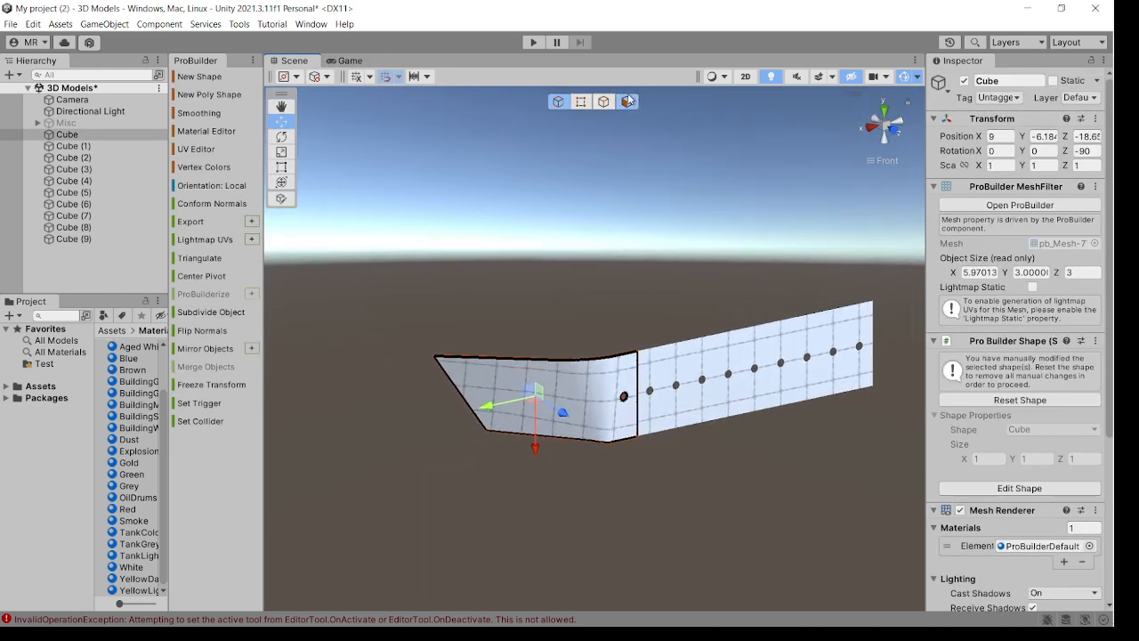
left_click(626, 101)
left_click_drag(453, 467, 870, 273)
left_click(558, 102)
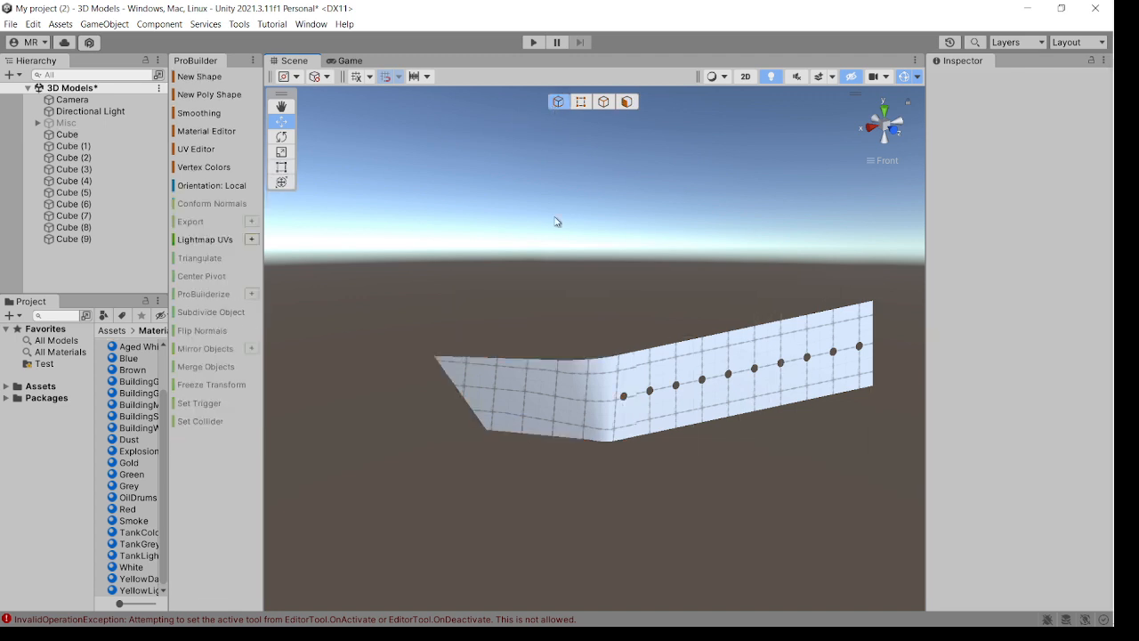
Step: Select the end cube and the nine other panels, and select all of their faces together
left_click(564, 406)
left_click_drag(437, 491, 895, 265)
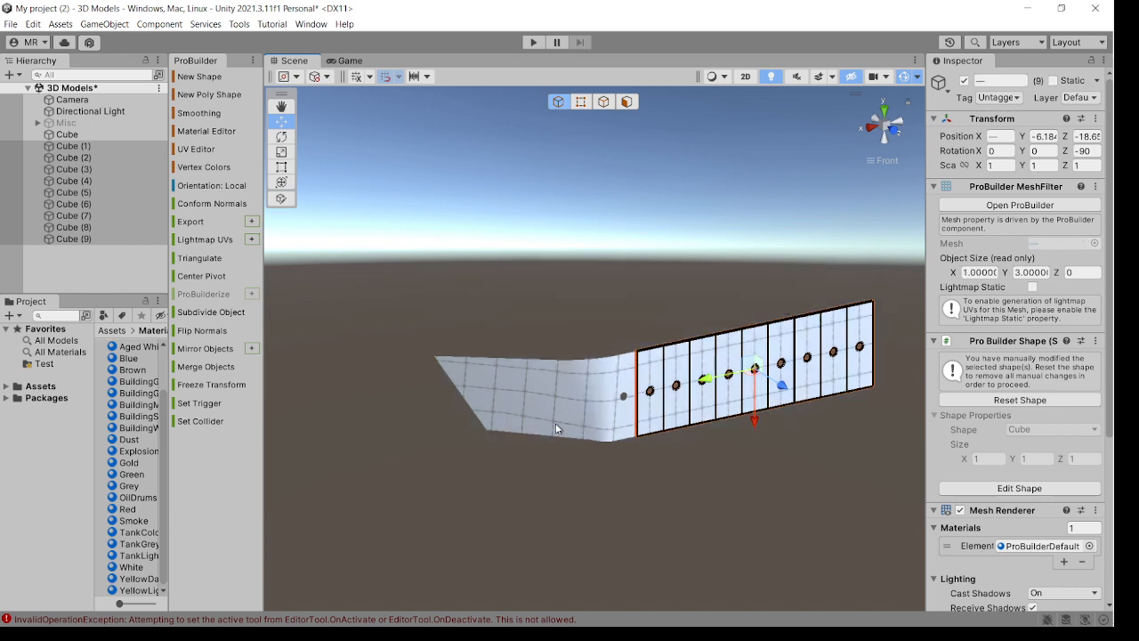
left_click(627, 103)
left_click_drag(346, 544, 904, 290)
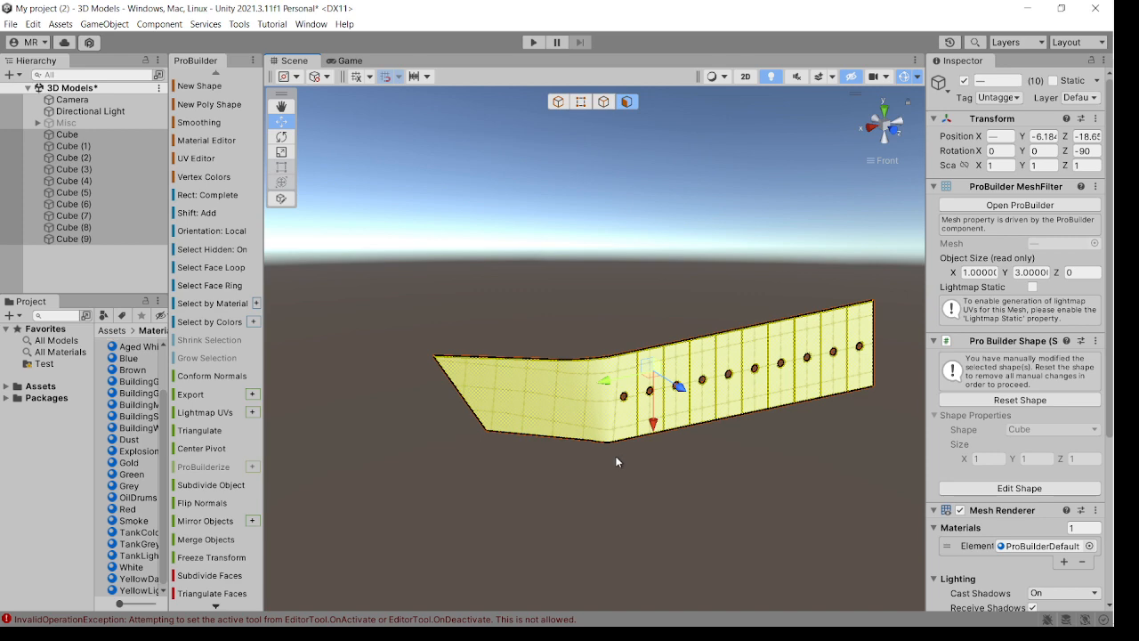
left_click_drag(621, 460, 742, 435, "alt")
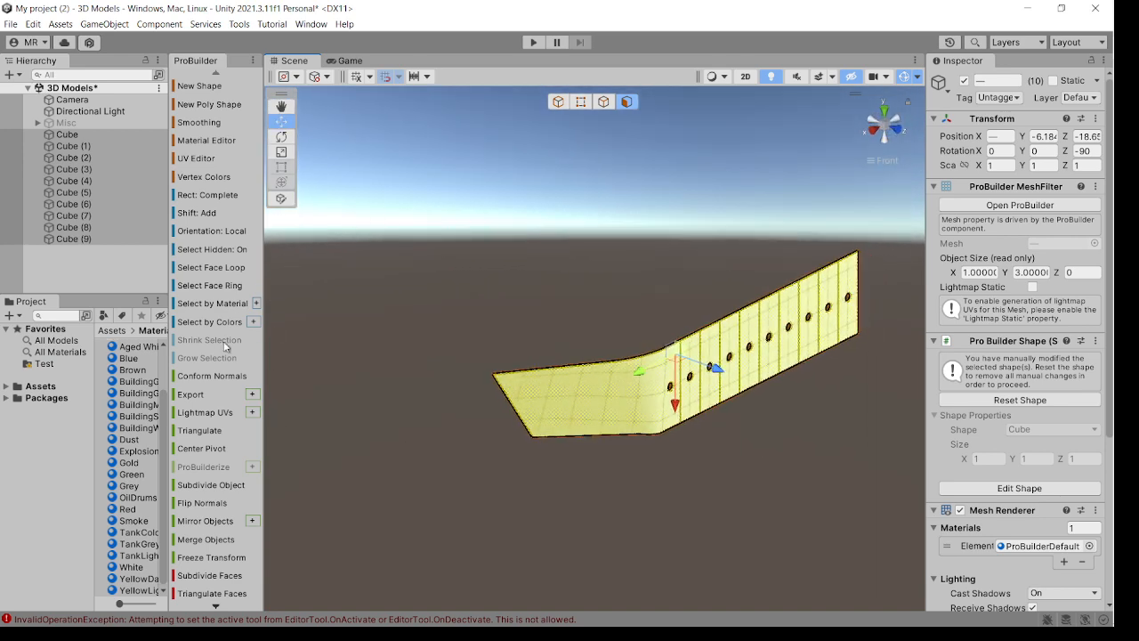
Step: Try the Red material on all ten panels and view the result in object mode
scroll(1036, 429, "down", 3)
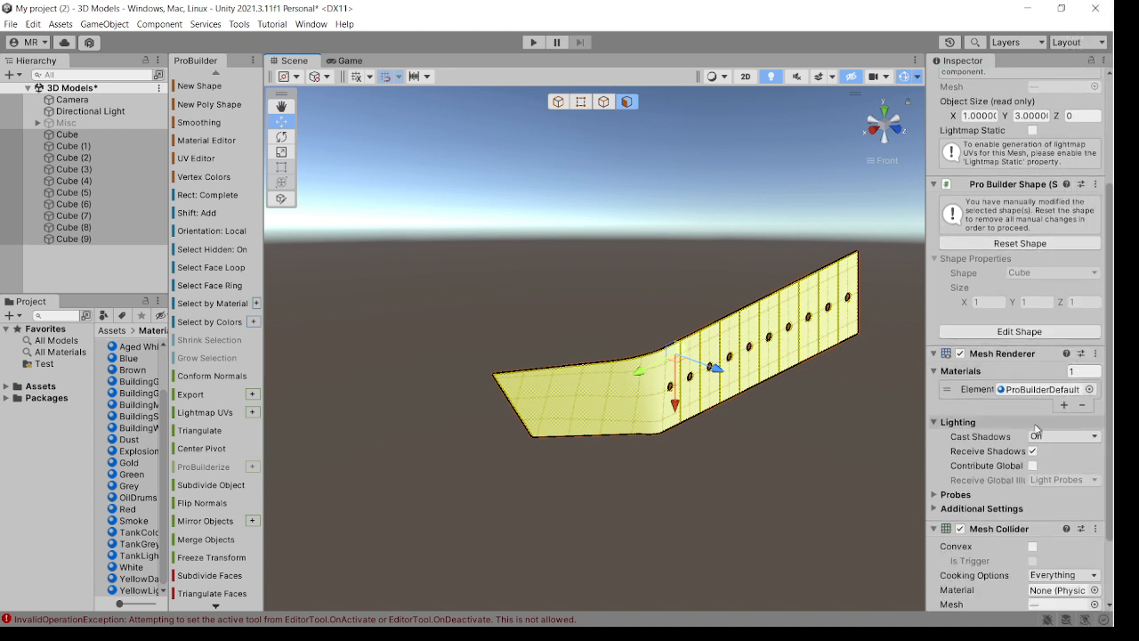
left_click(1089, 390)
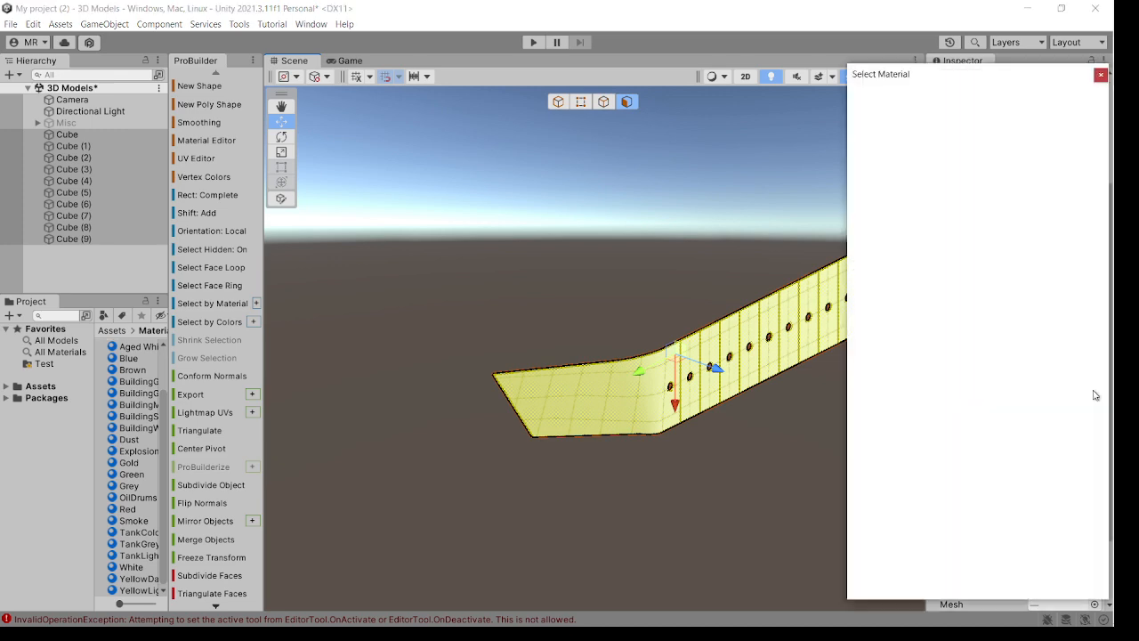
left_click(972, 345)
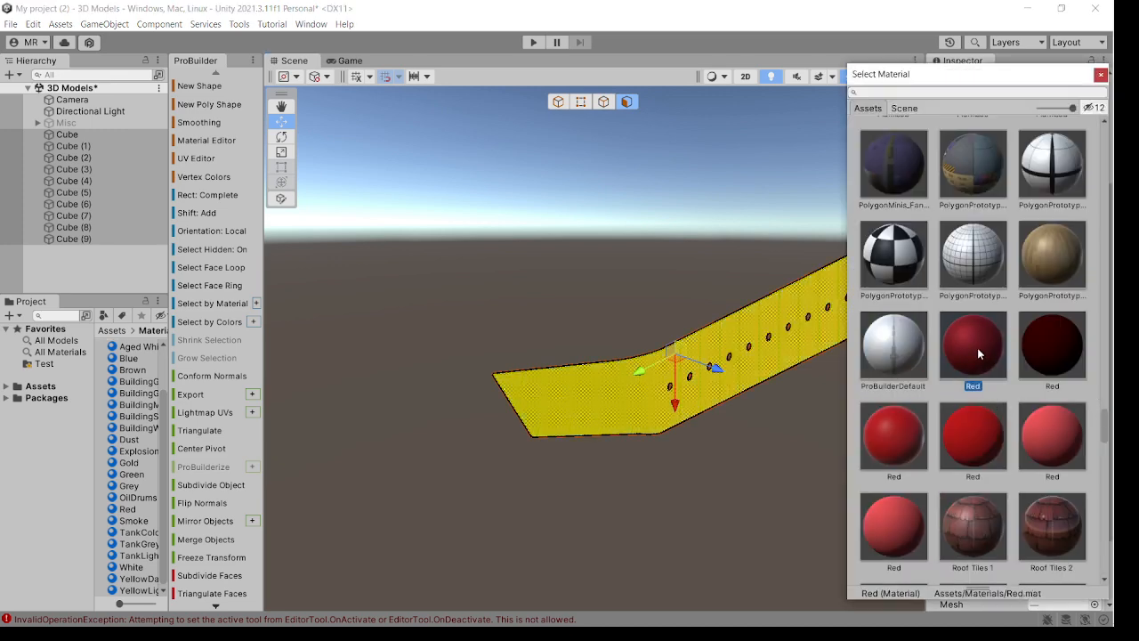
left_click(791, 454)
mouse_move(791, 452)
left_mouse_down("alt")
mouse_move(714, 412)
mouse_move(789, 453)
left_mouse_up("alt")
left_click(688, 412)
scroll(1082, 417, "down", 5)
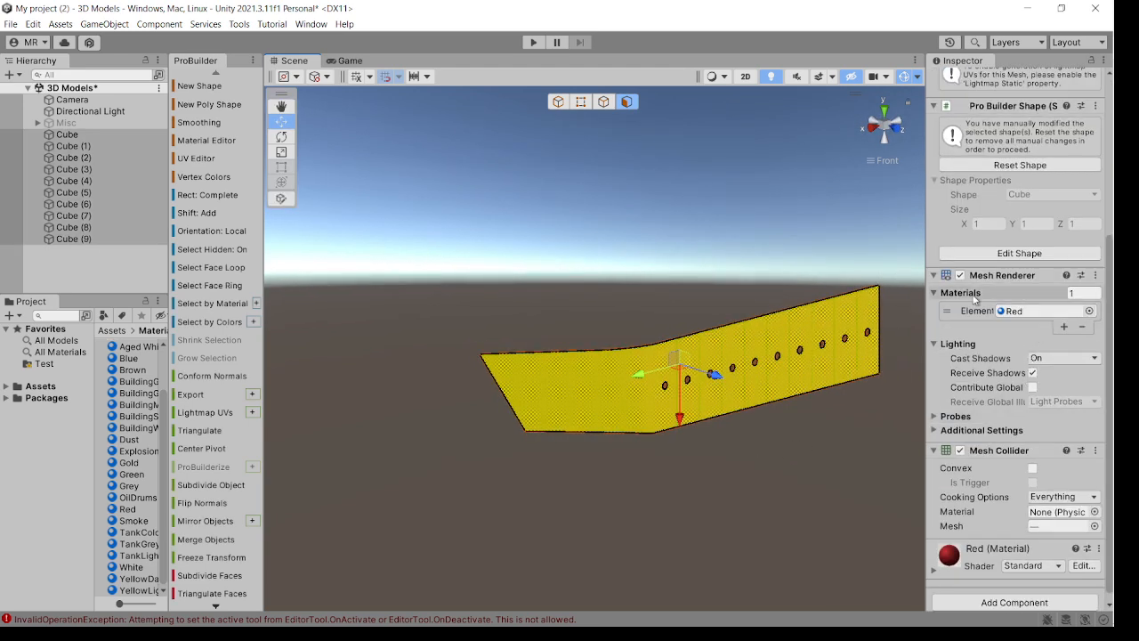
left_click(559, 102)
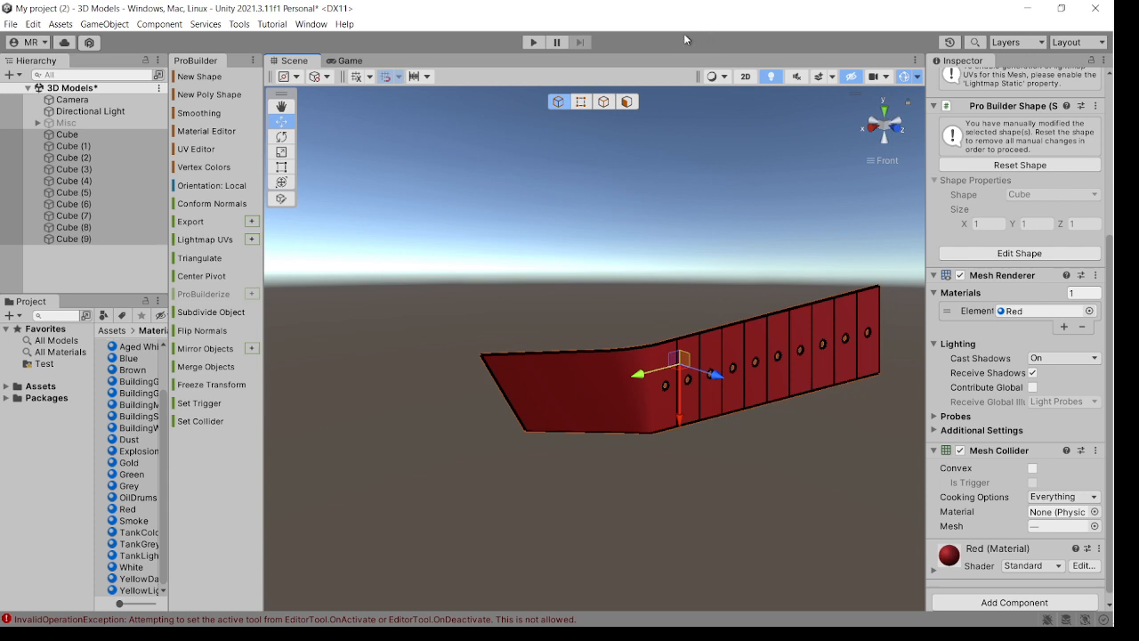
Step: Search the materials for "whi" and assign the White material to all ten panels
left_click(626, 103)
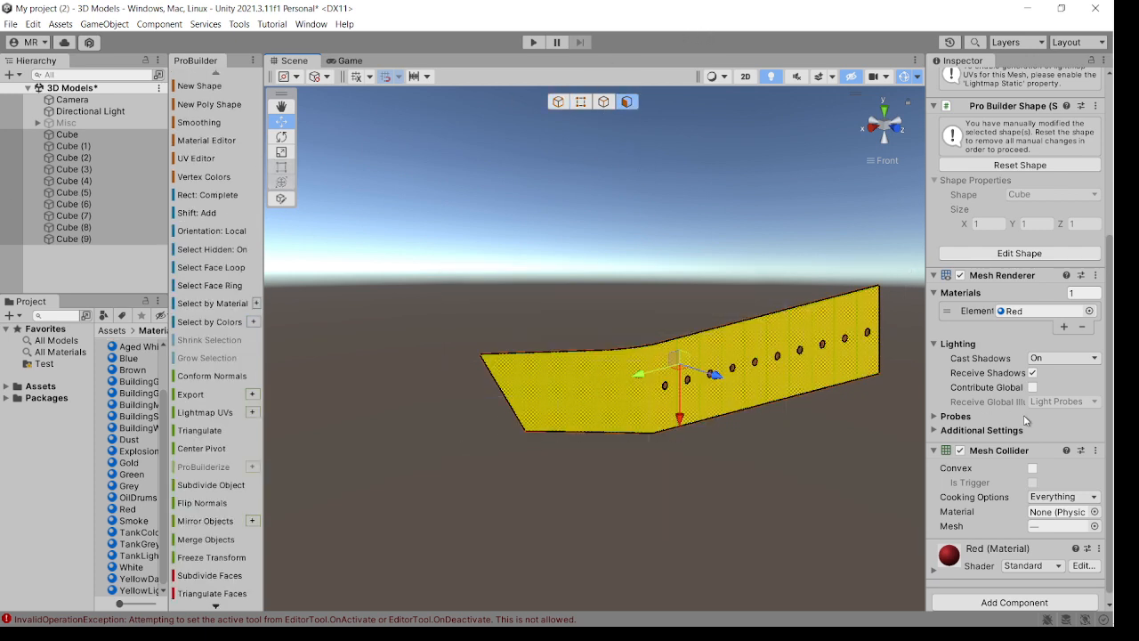
left_click(1091, 310)
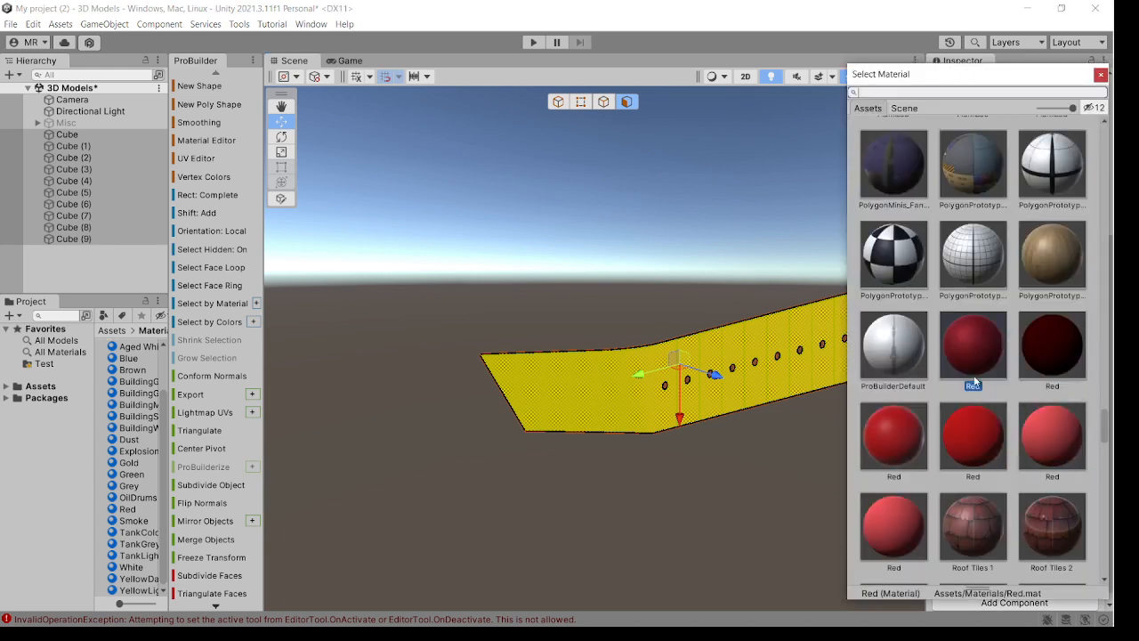
scroll(947, 353, "down", 15)
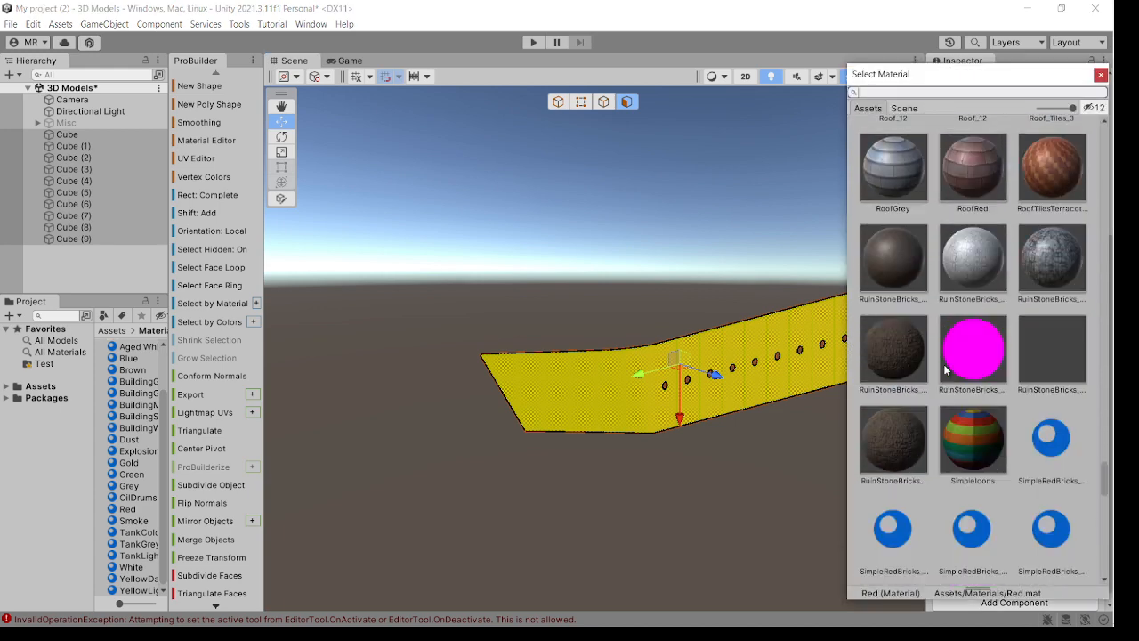
type("whi")
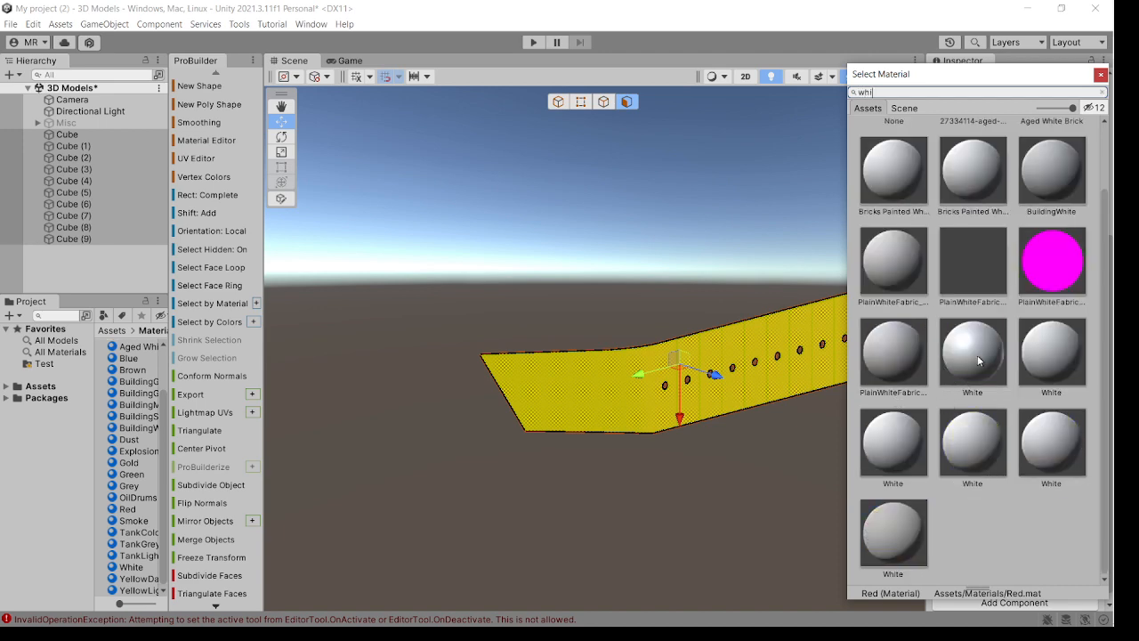
double_click(976, 357)
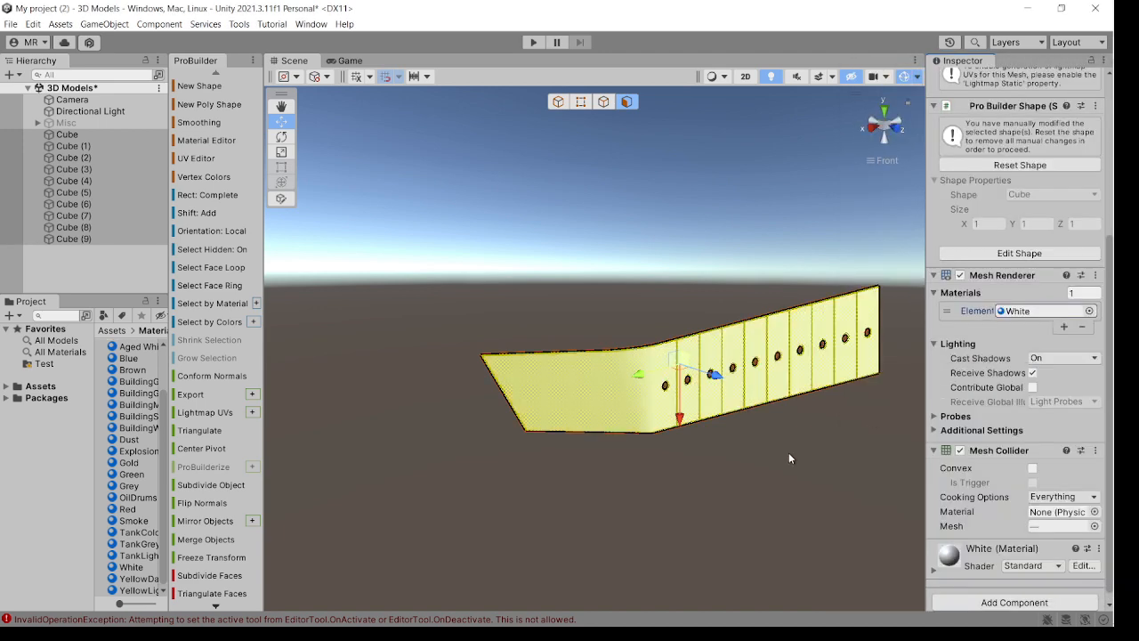
Step: Examine the white panels, the smooth bend and the row of holes from several angles
left_click(789, 452)
left_click_drag(789, 452, 687, 422, "alt")
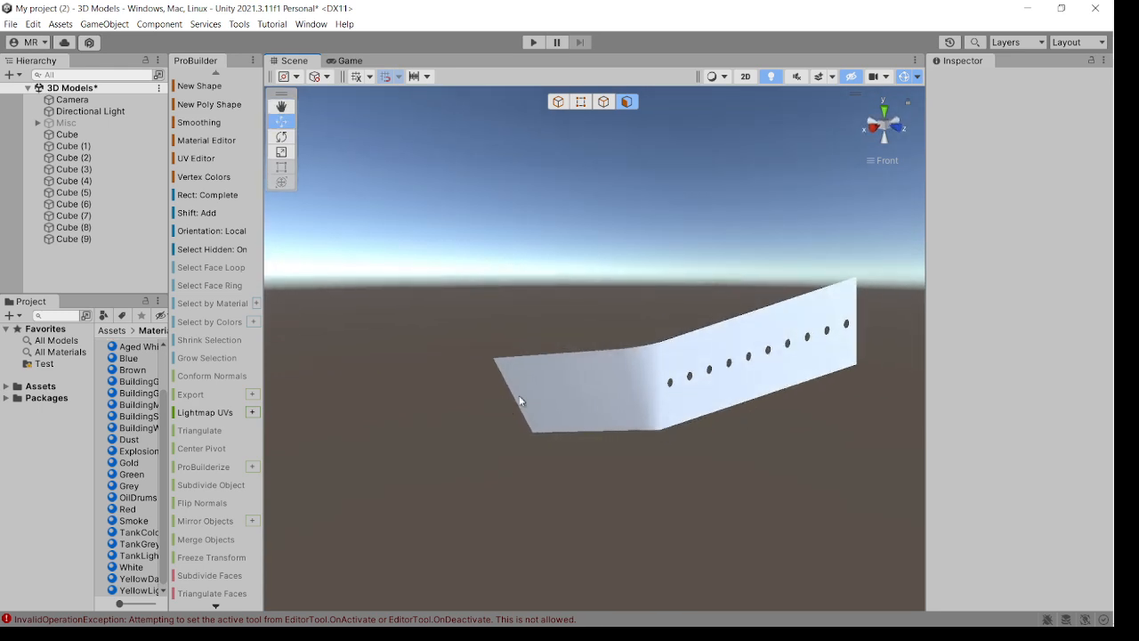
left_click_drag(761, 368, 570, 394, "alt")
scroll(659, 409, "up", 2)
left_click(652, 409)
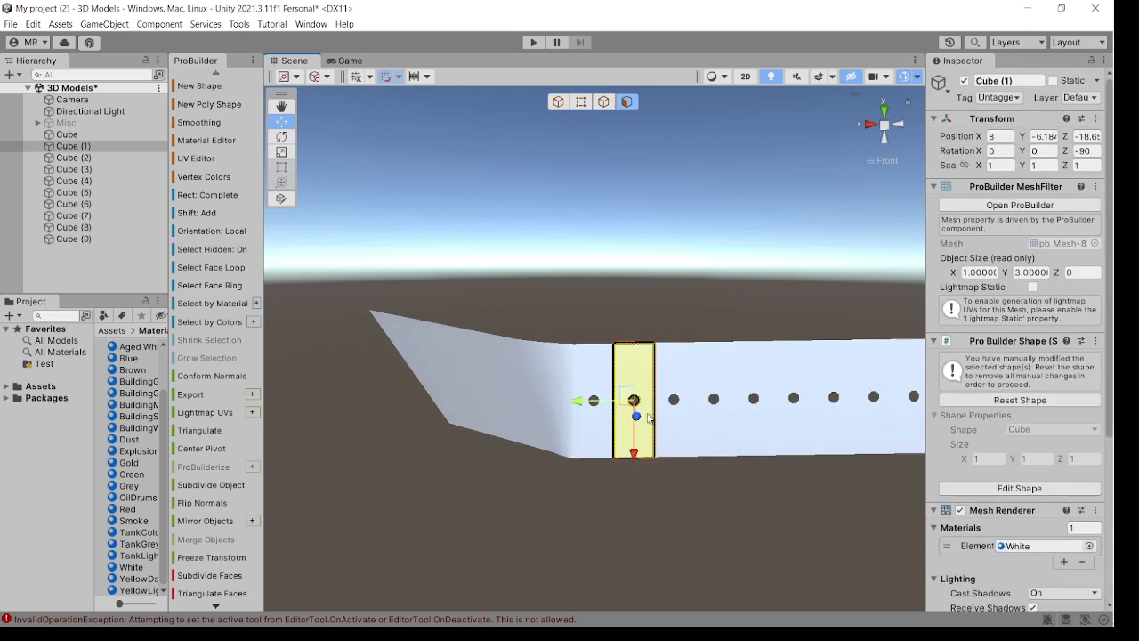
left_click_drag(686, 422, 793, 490, "alt")
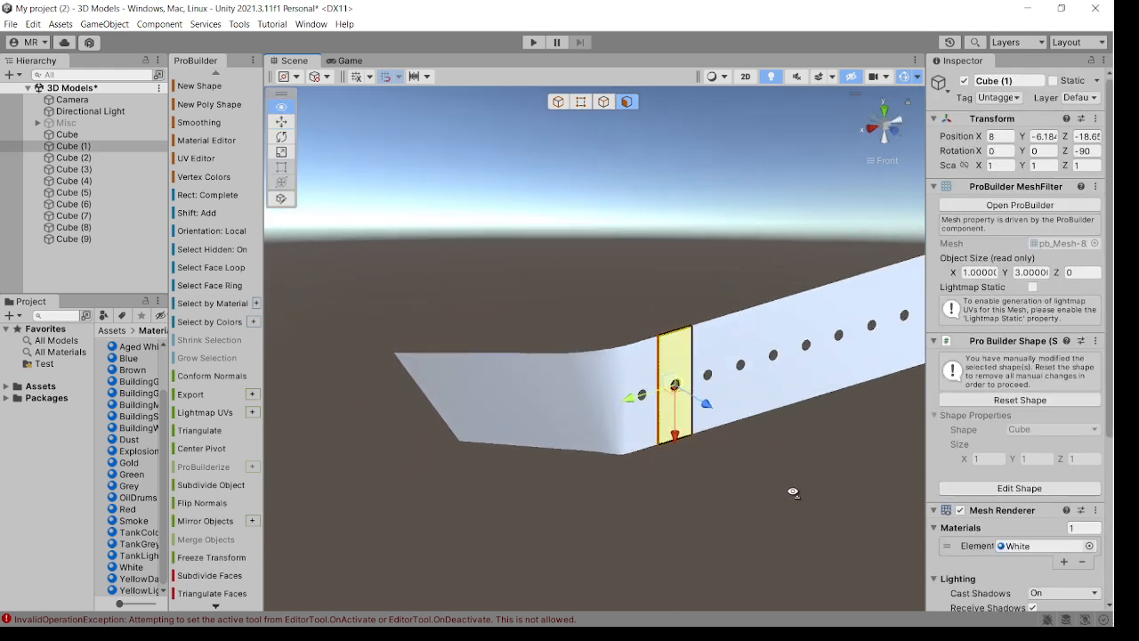
scroll(757, 448, "down", 3)
left_click(758, 451)
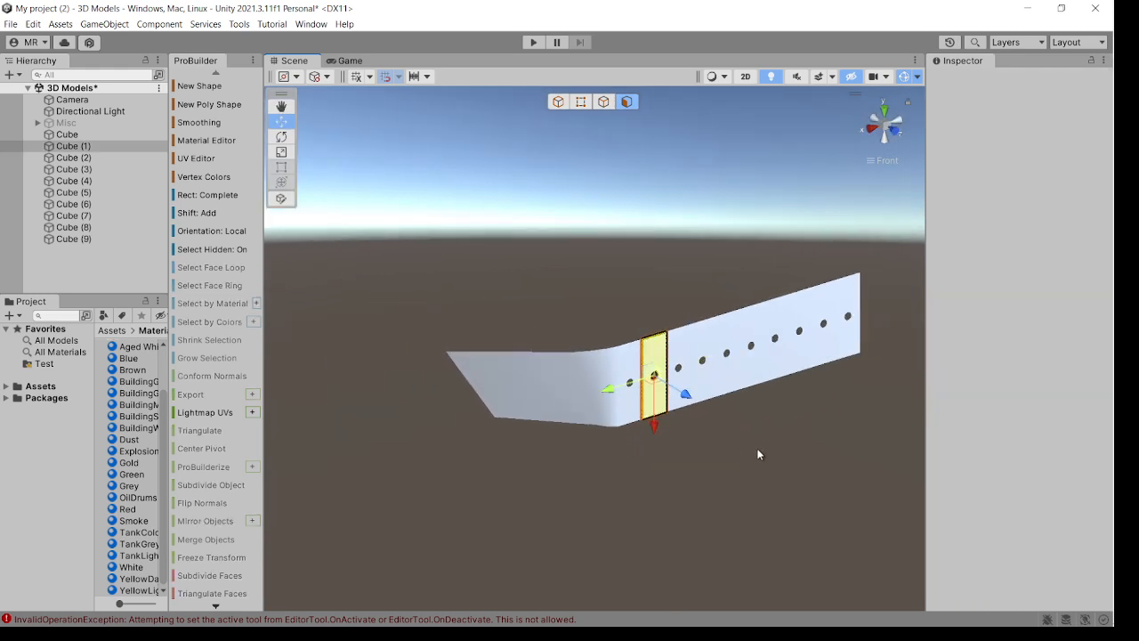
left_click_drag(758, 453, 684, 429, "alt")
scroll(590, 394, "up", 6)
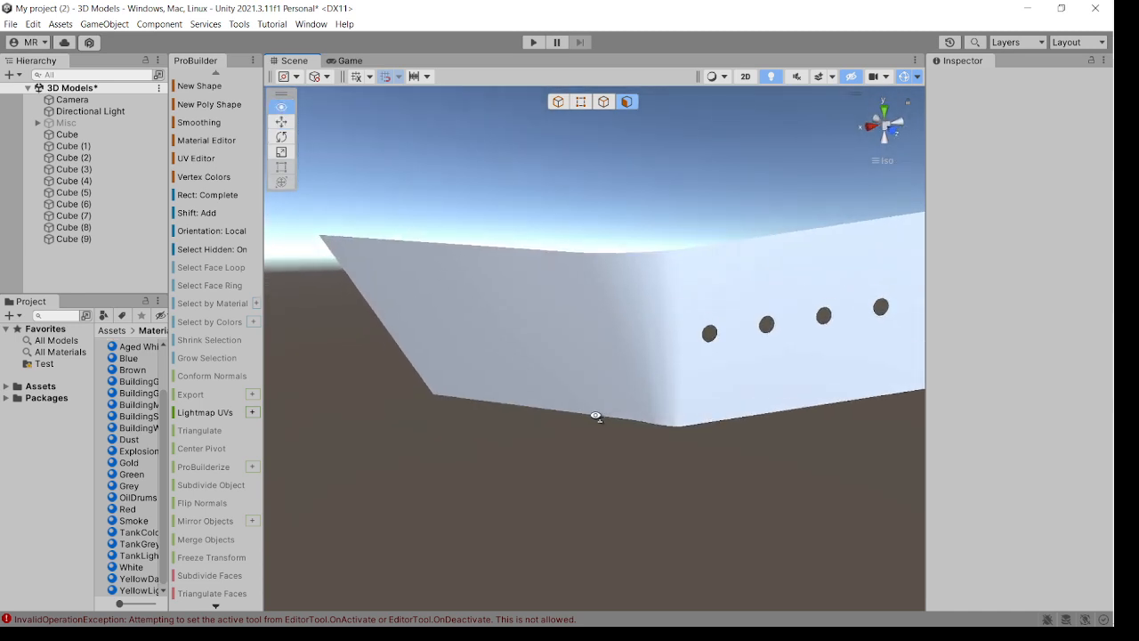
left_click_drag(779, 372, 736, 396, "alt")
scroll(726, 402, "down", 3)
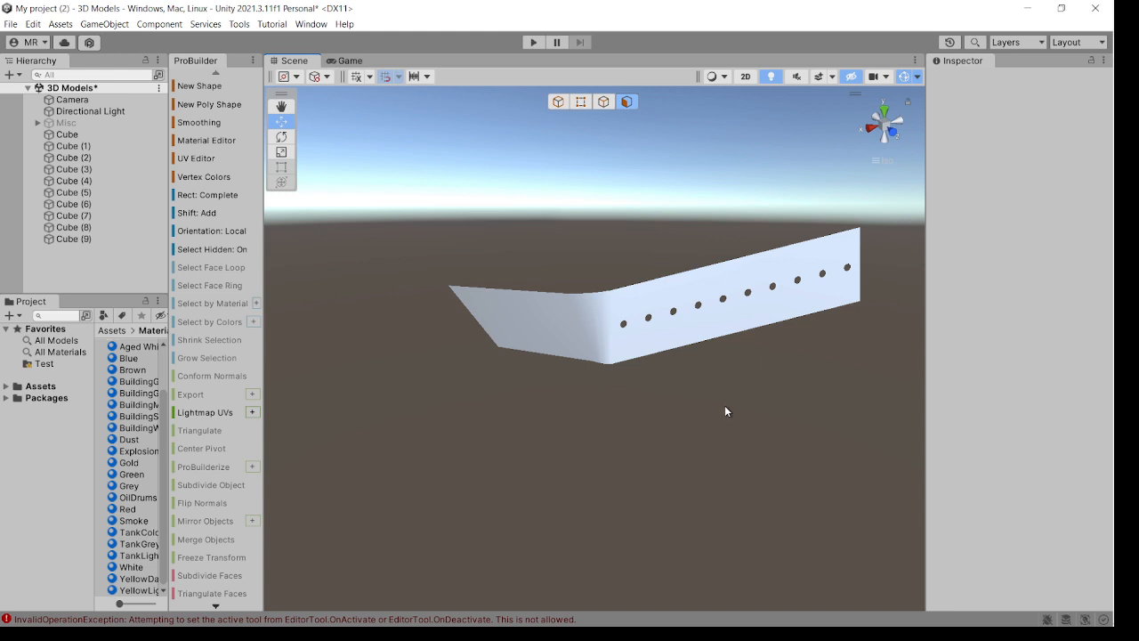
left_click_drag(722, 406, 665, 357, "alt")
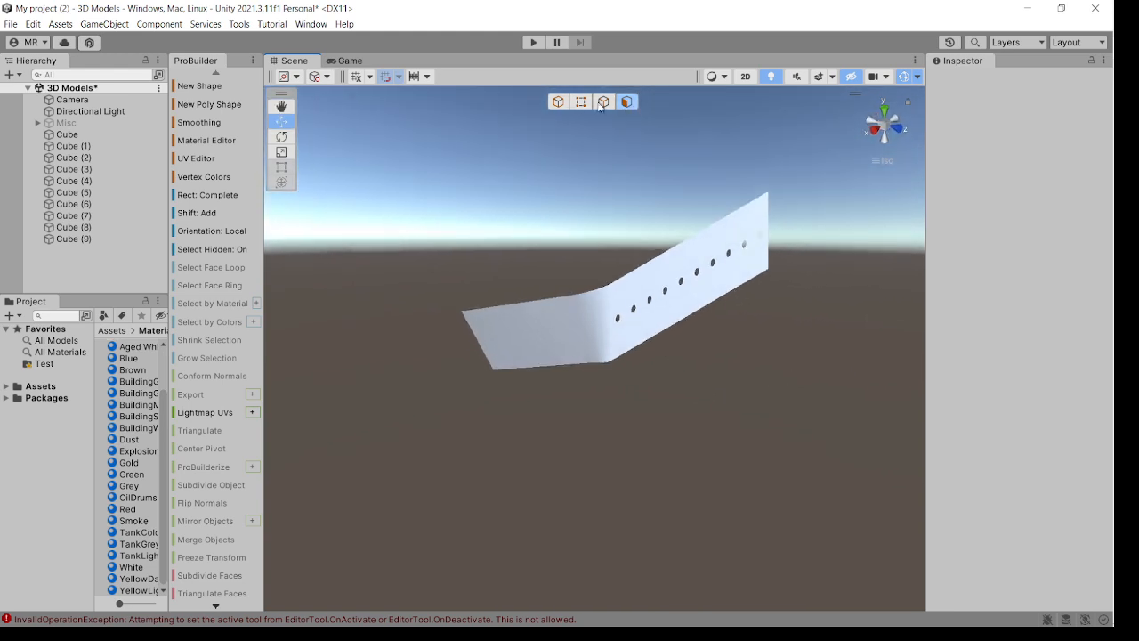
Step: Select all faces of the ten panels and extrude them about 0.13 along Z to give the wall thickness
left_click(557, 101)
left_click_drag(394, 430, 843, 163)
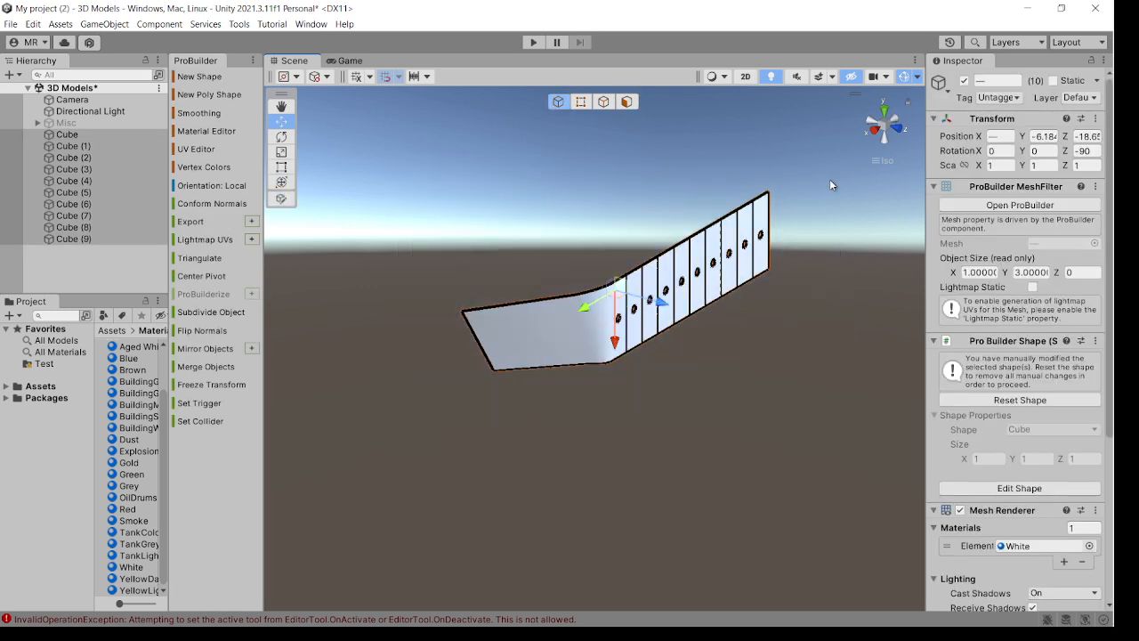
left_click(627, 102)
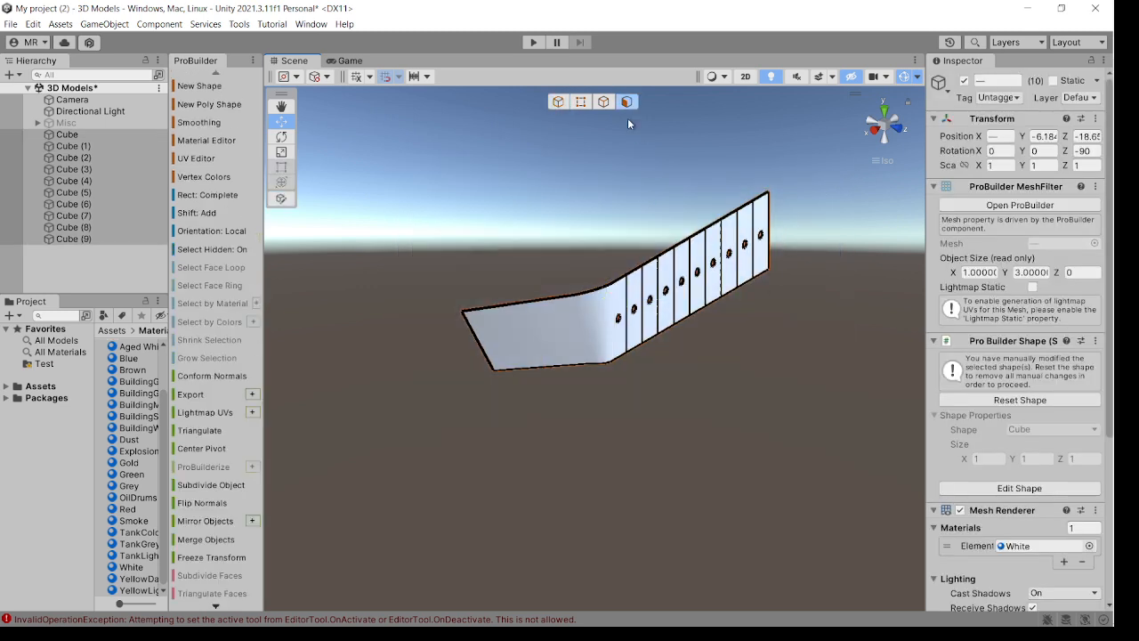
left_click_drag(415, 413, 801, 260)
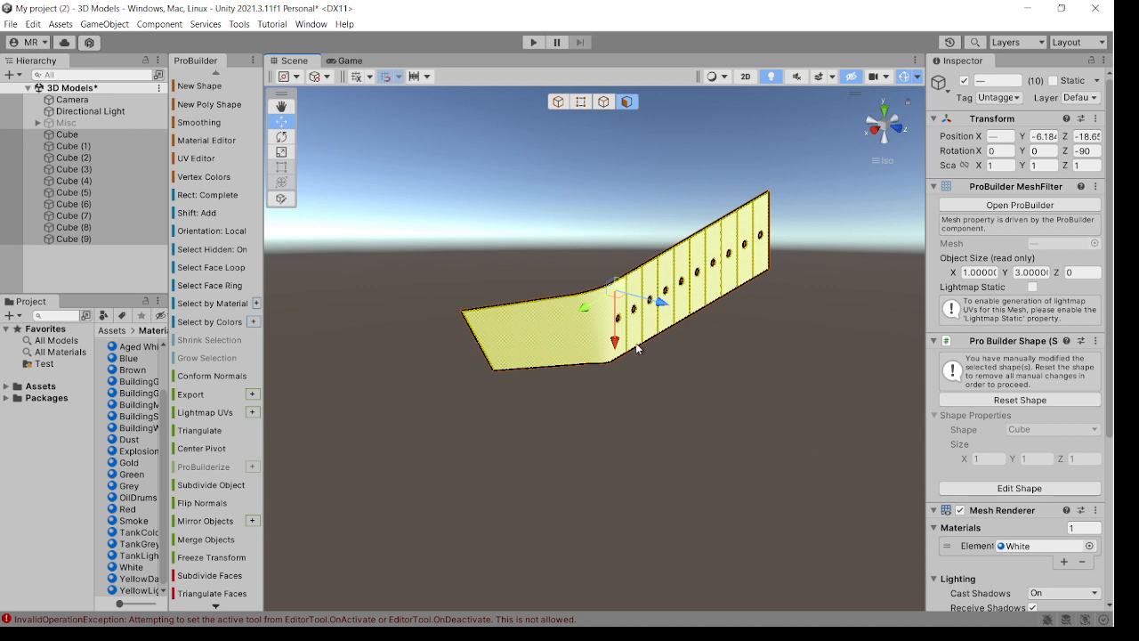
left_click_drag(660, 306, 665, 309, "shift")
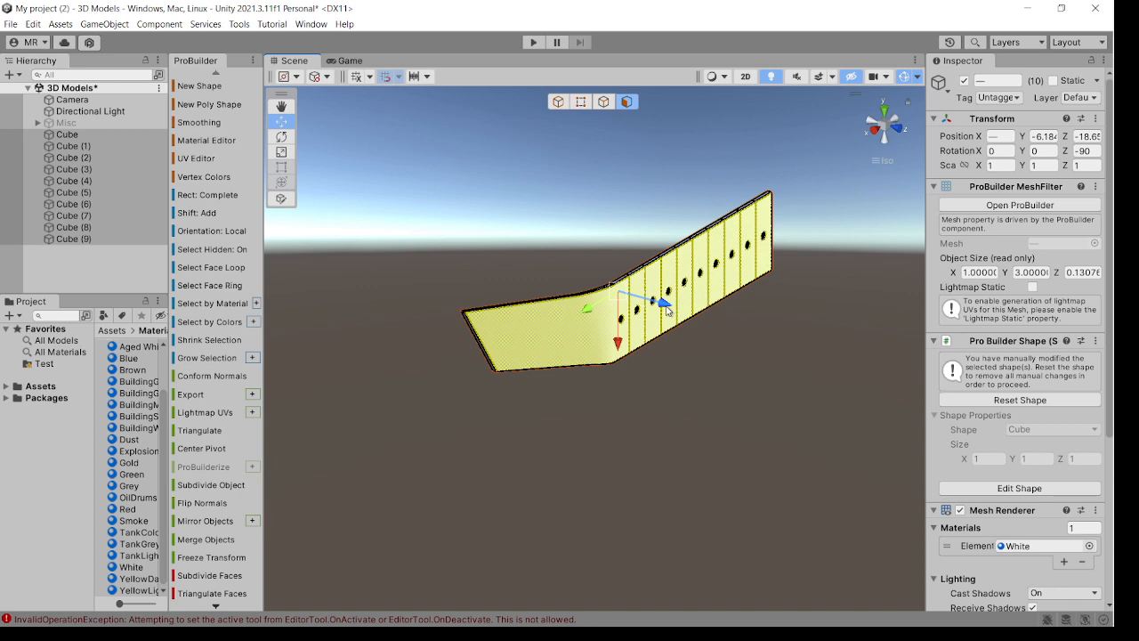
Step: Examine the thickness, edges and back side of the extruded end section and the neighbouring panels
scroll(618, 285, "up", 4)
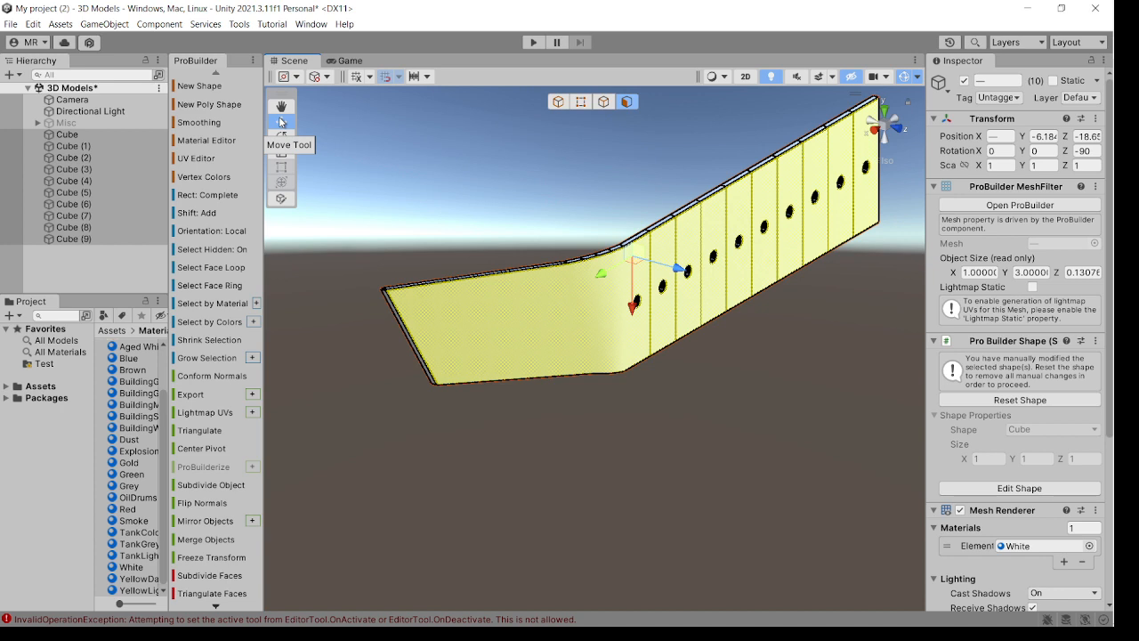
left_click(701, 397)
right_click_drag(542, 366, 606, 328)
right_click_drag(705, 347, 359, 318)
left_click(532, 321)
right_click_drag(564, 348, 669, 312)
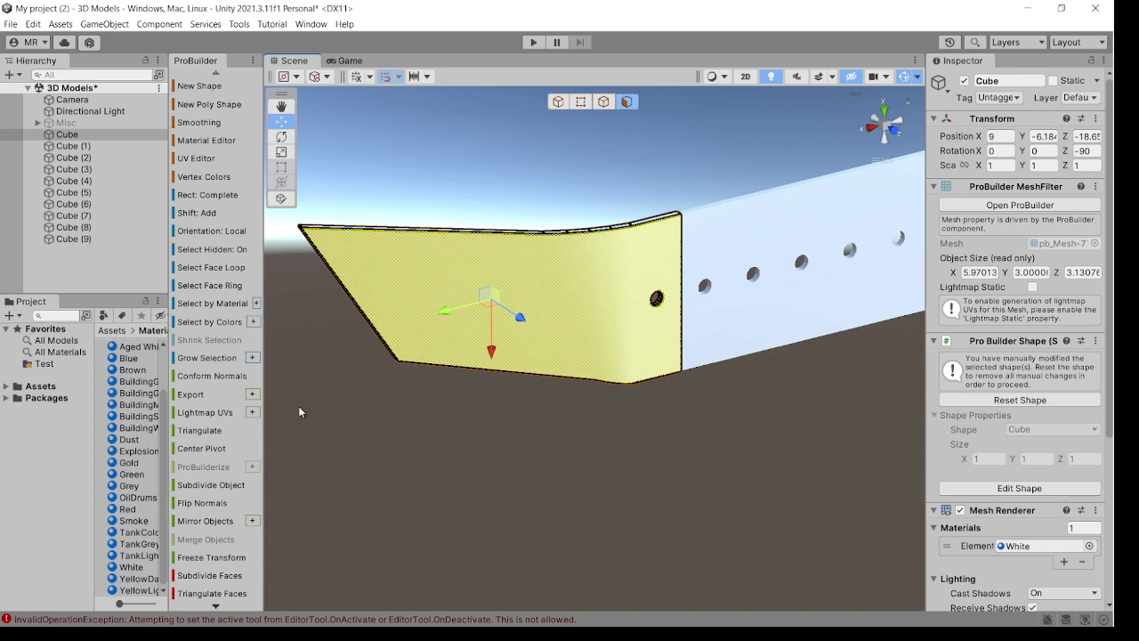
scroll(263, 440, "down", 5)
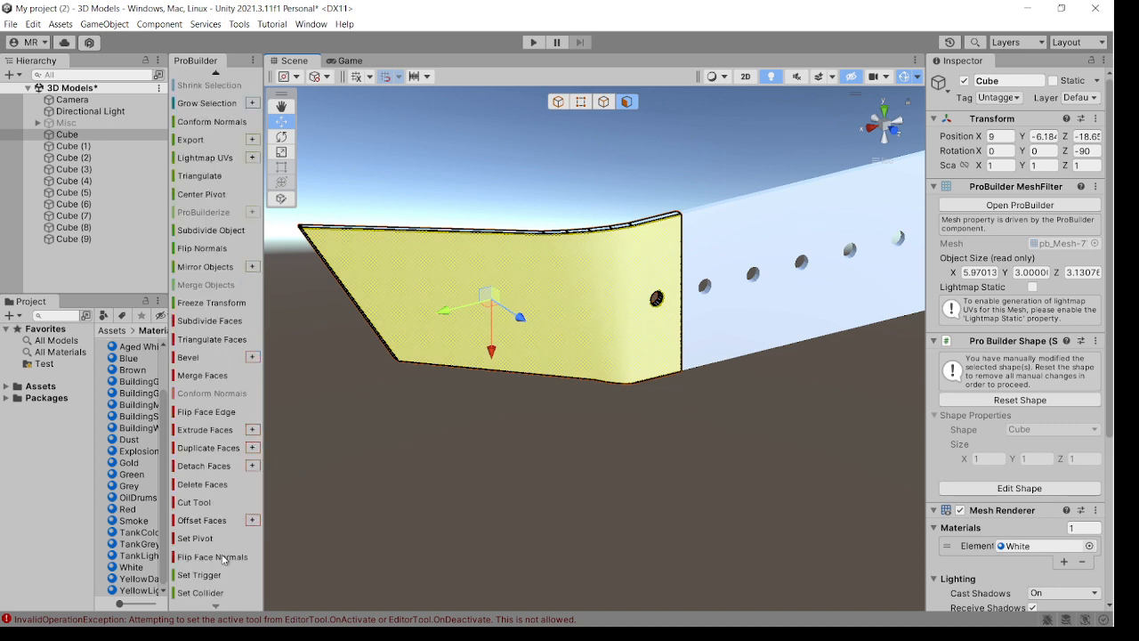
right_click_drag(389, 472, 722, 436)
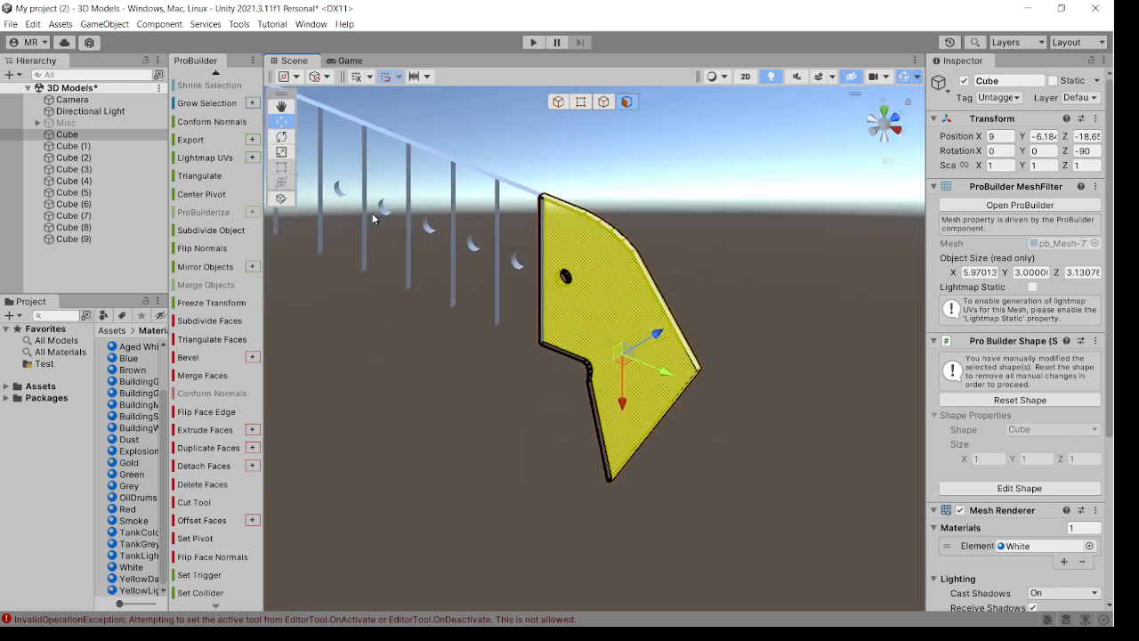
right_click_drag(747, 402, 511, 381)
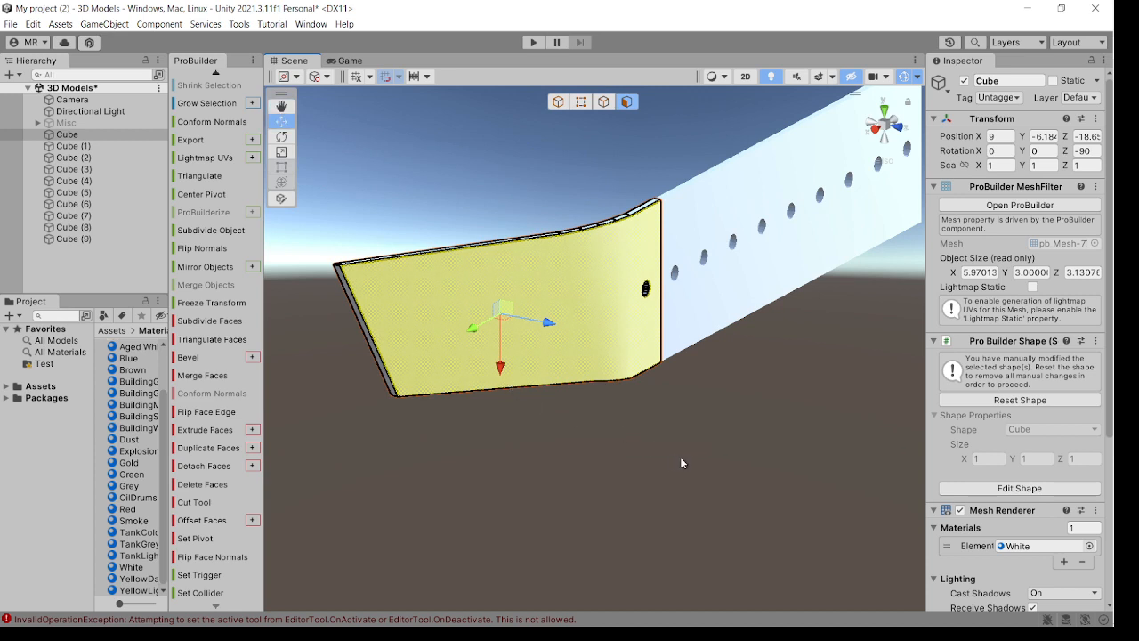
left_click(676, 428)
right_click_drag(674, 419, 693, 394)
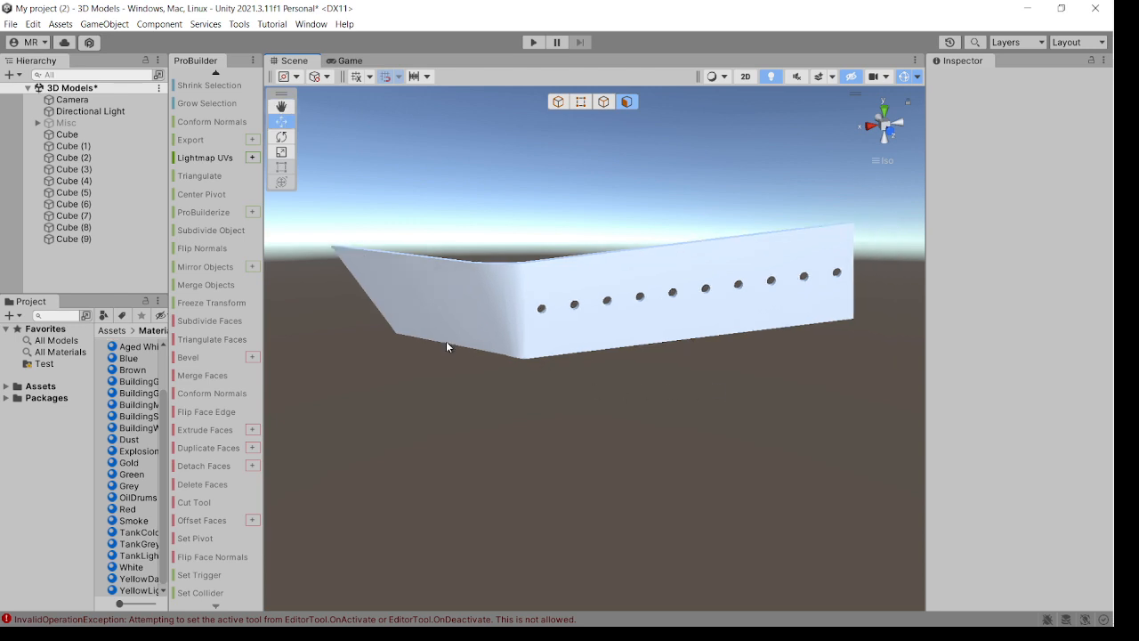
Step: Switch to object selection and select all ten thickened panels together
left_click(559, 101)
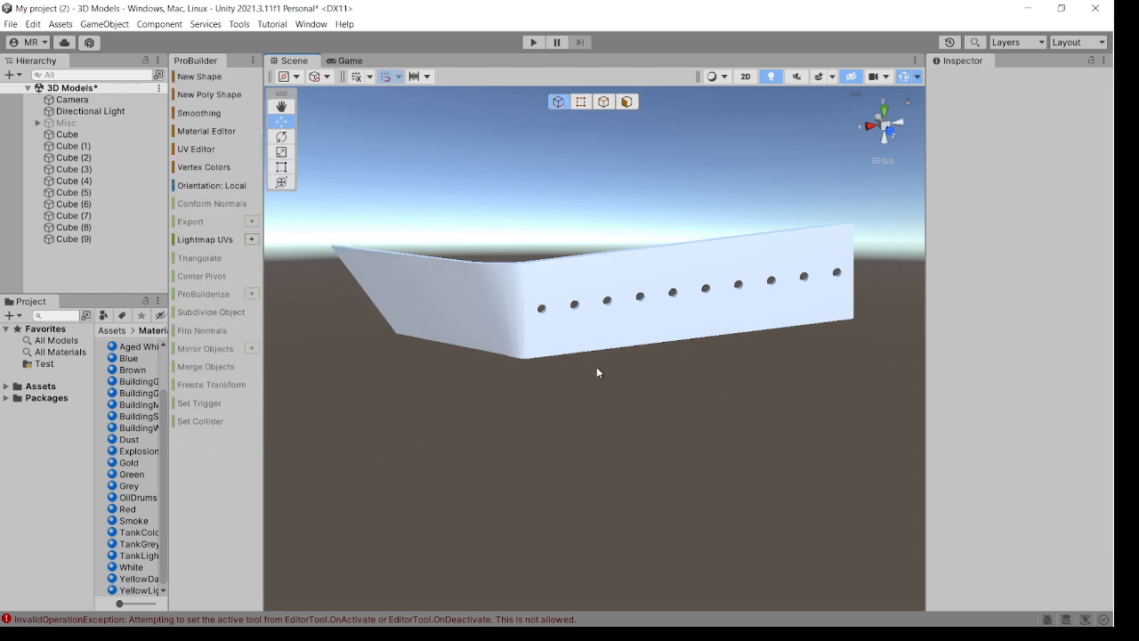
right_click_drag(602, 370, 647, 392)
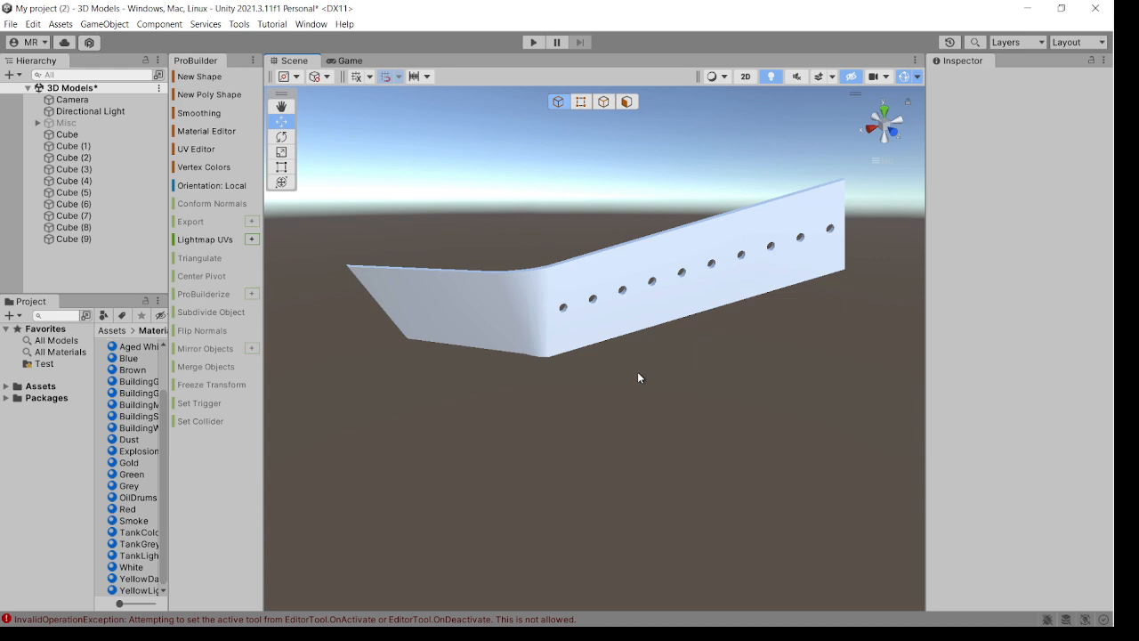
left_click_drag(712, 382, 698, 385, "alt")
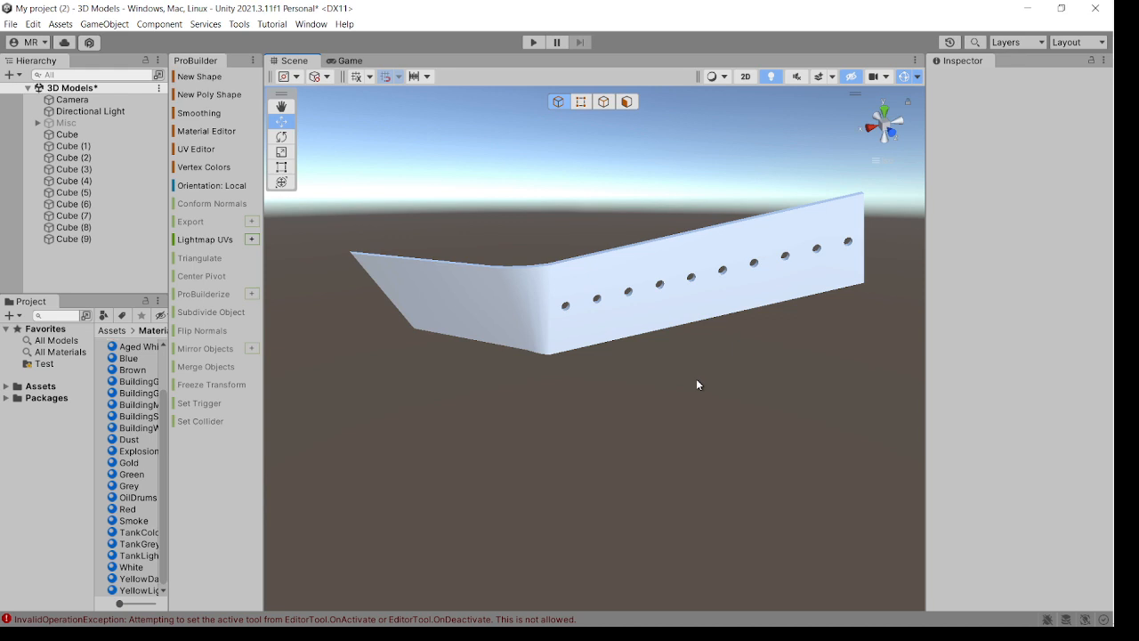
middle_click_drag(502, 385, 507, 385)
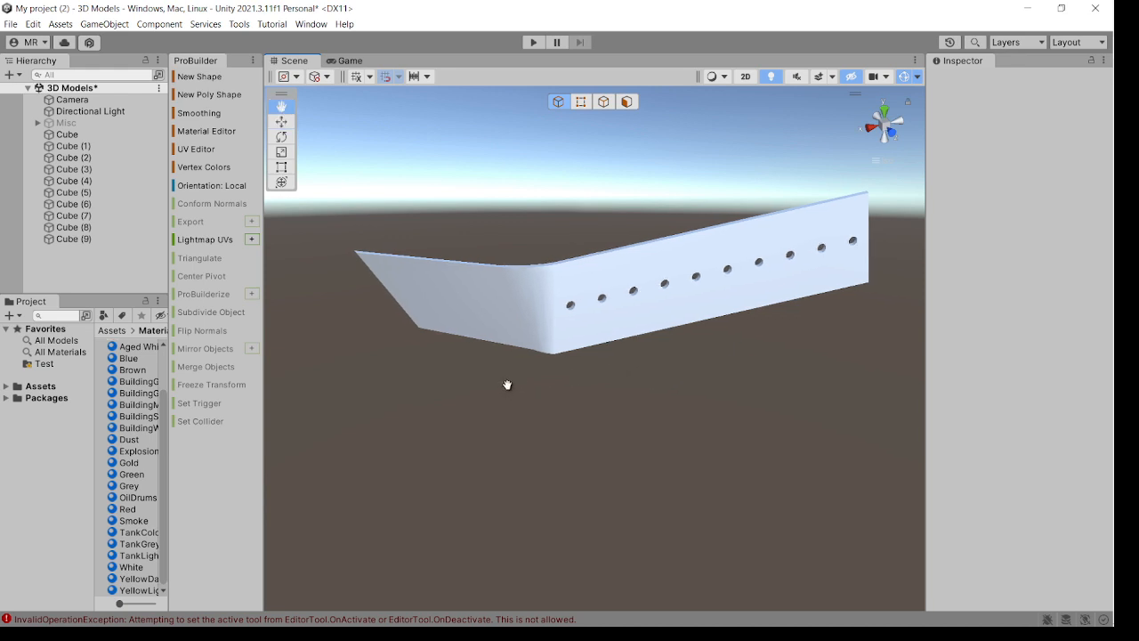
left_click_drag(508, 385, 555, 399, "alt")
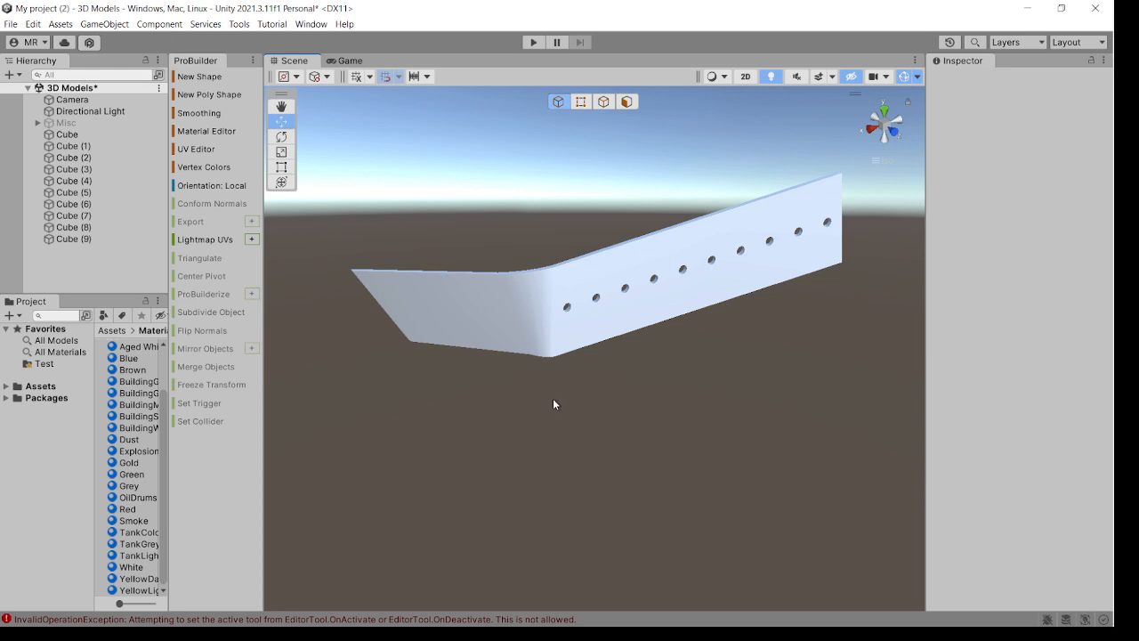
left_click_drag(553, 404, 579, 403, "alt")
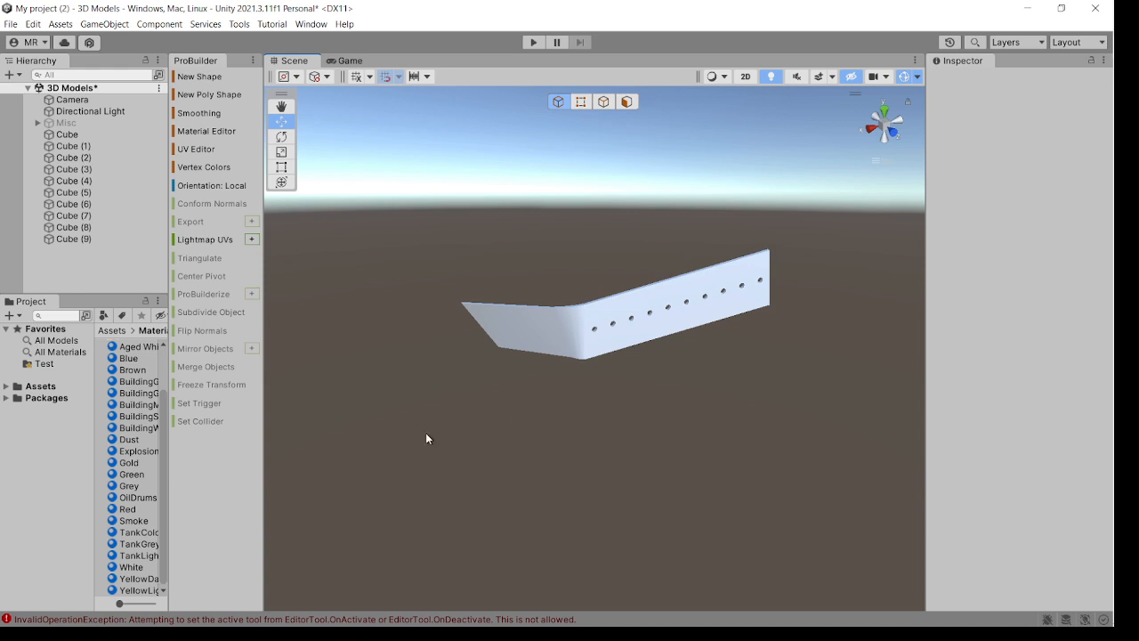
left_click_drag(426, 439, 832, 224)
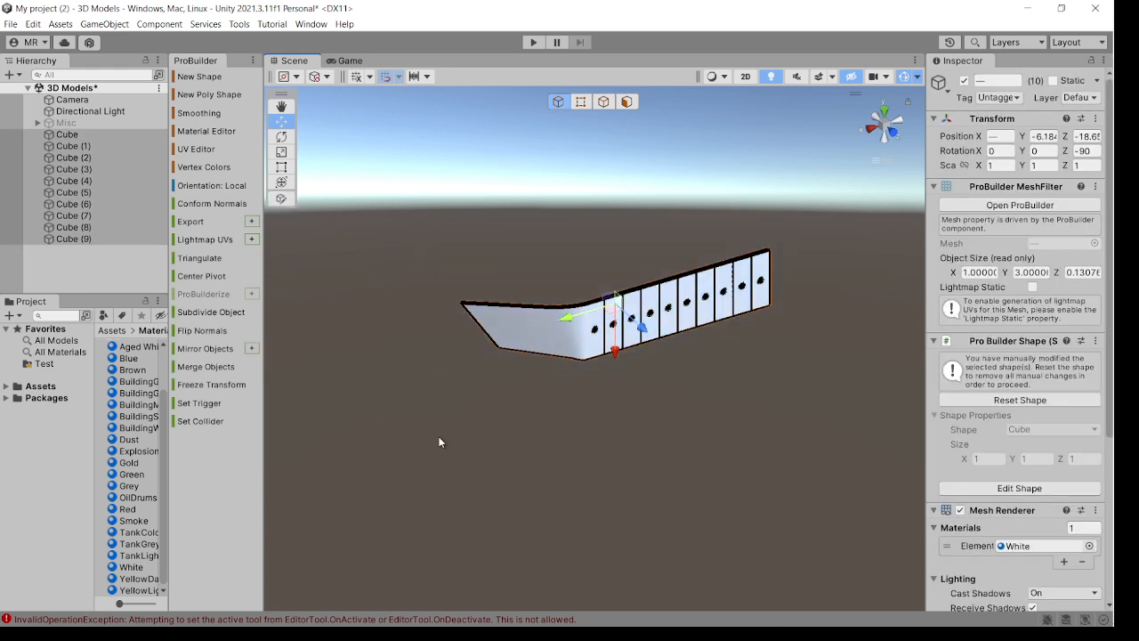